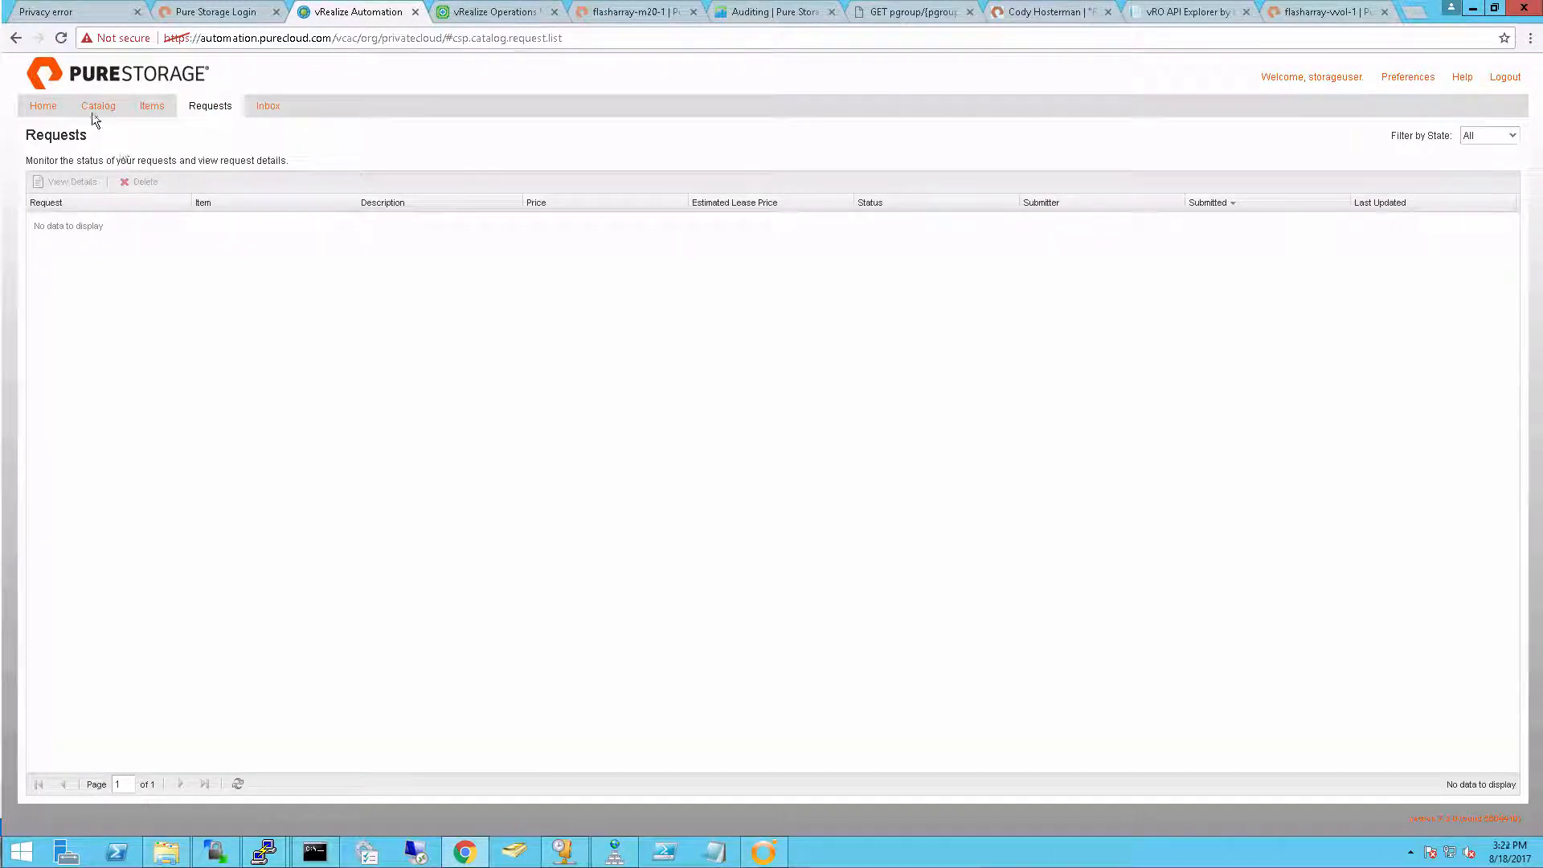
# Start an Add FlashArray Connection request named m20 for the array flasharray-m20-1.purecloud.com
pyautogui.click(95, 113)
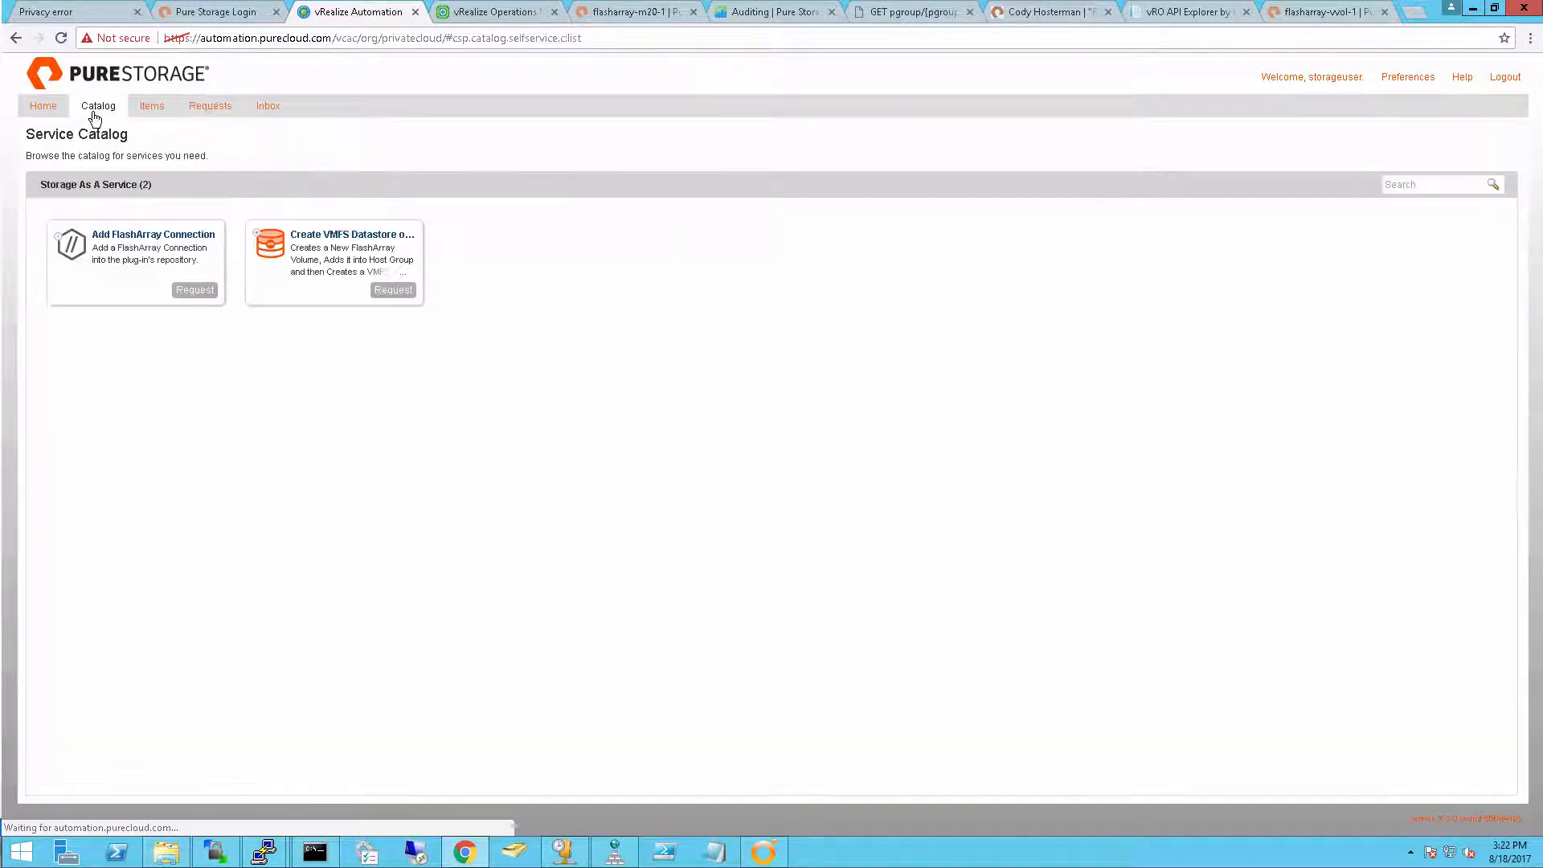
pyautogui.click(193, 294)
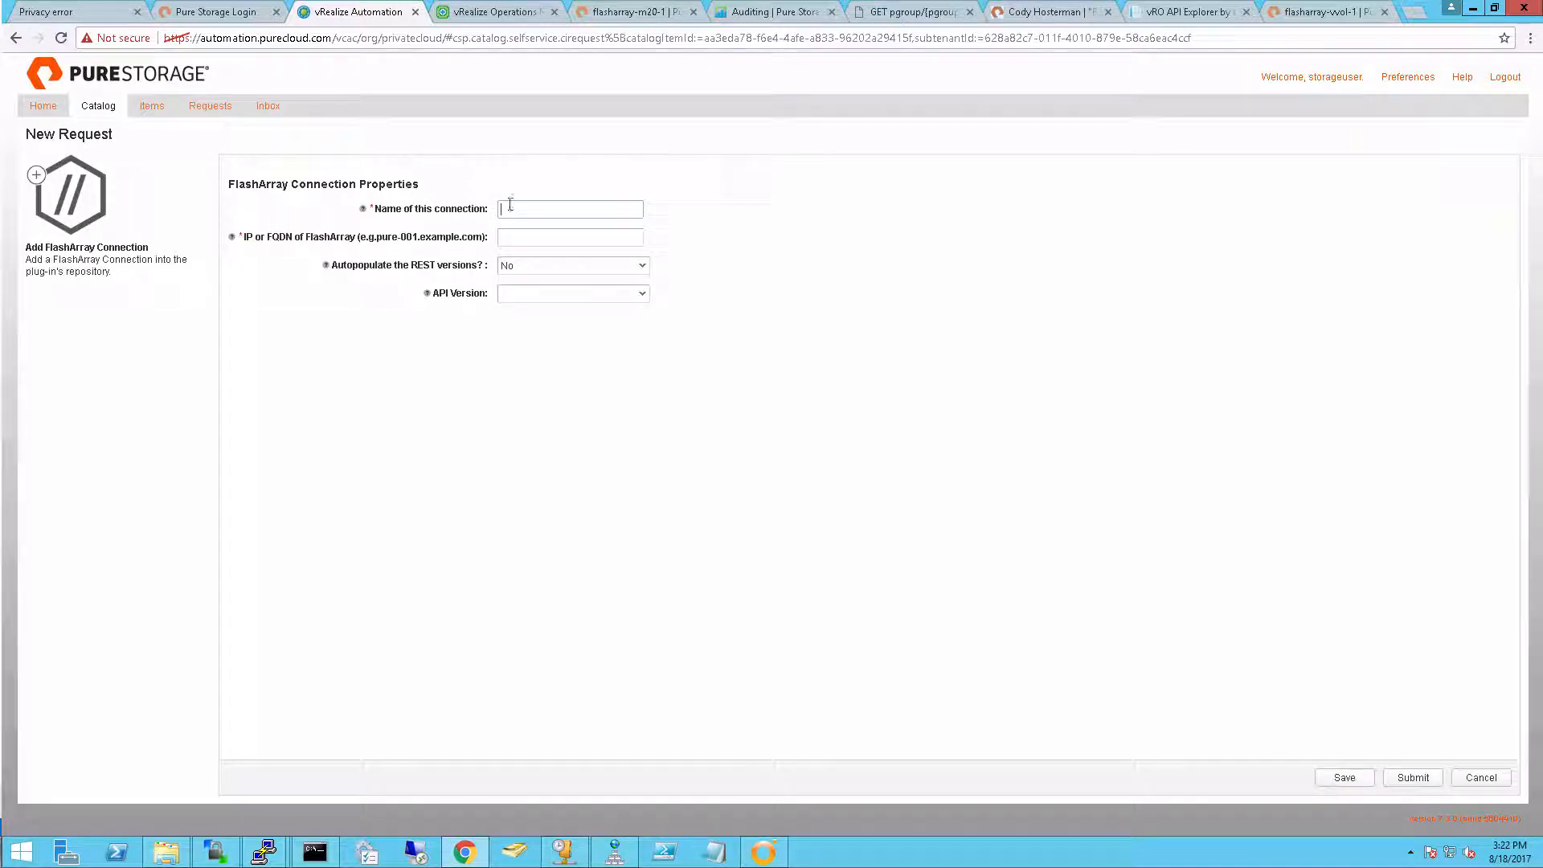
pyautogui.write('m20')
pyautogui.press('Tab')
pyautogui.write('flasharray-m20-1.pureclou')
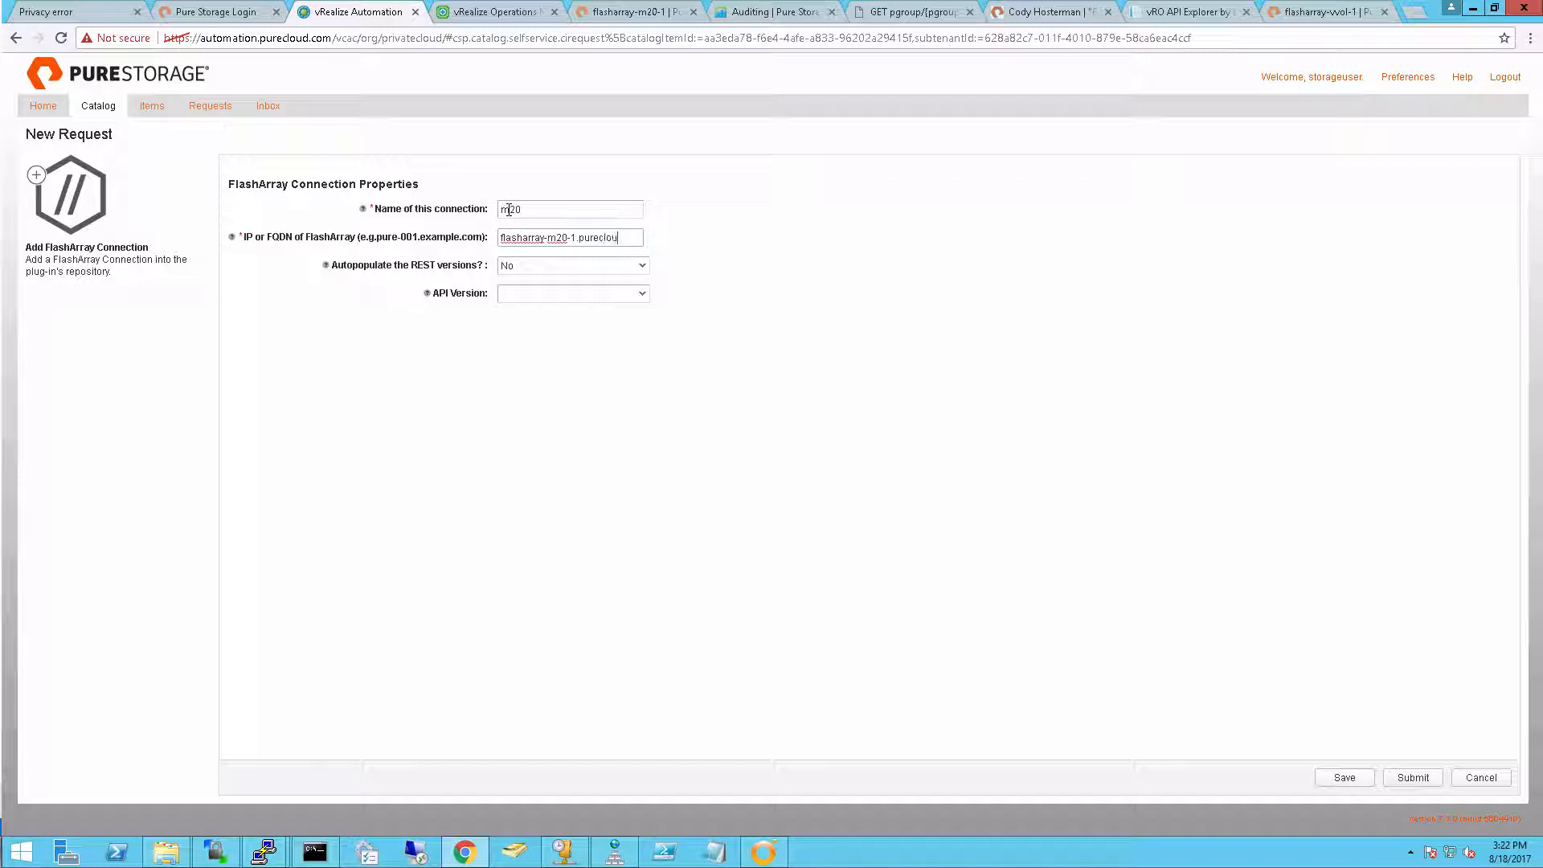
pyautogui.write('d.com')
# Enable autopopulating the REST versions, choose API version 1.11, and submit the connection request
pyautogui.click(557, 268)
pyautogui.click(541, 302)
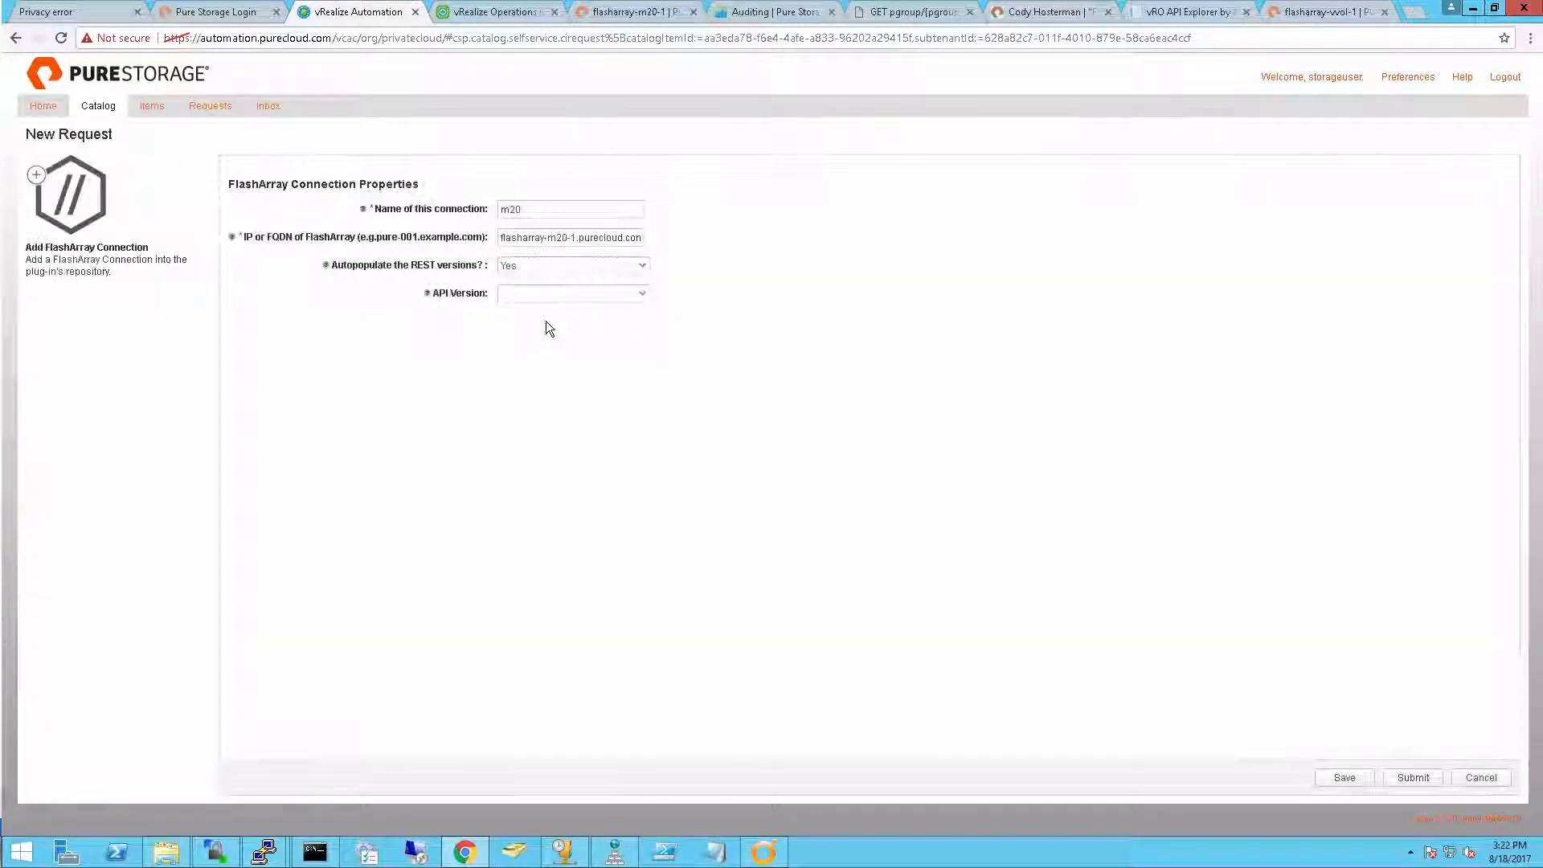
pyautogui.click(561, 295)
pyautogui.click(550, 330)
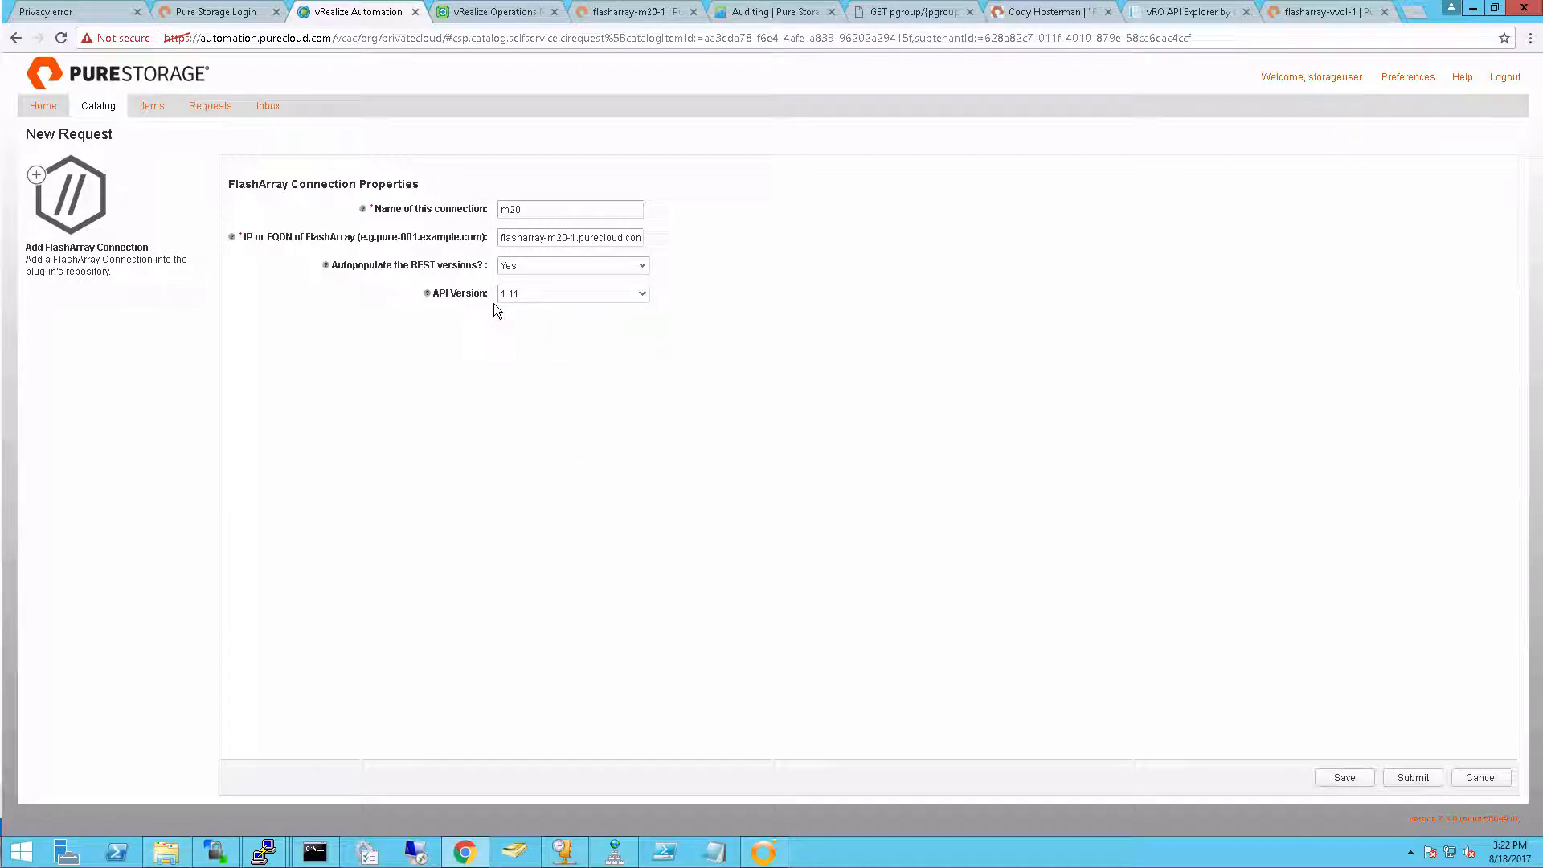
pyautogui.click(1413, 778)
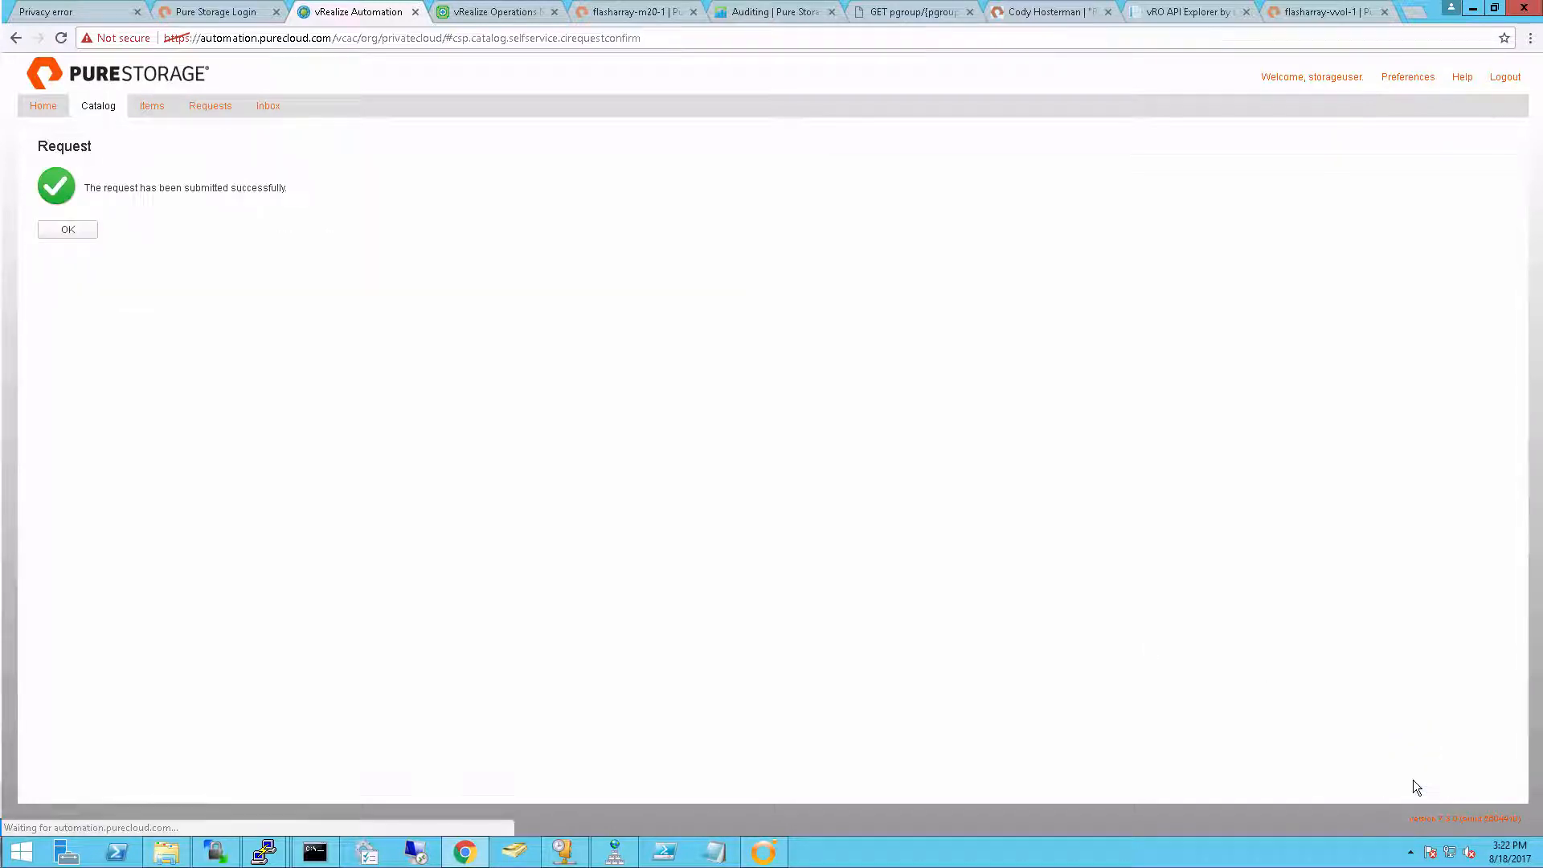
pyautogui.click(68, 230)
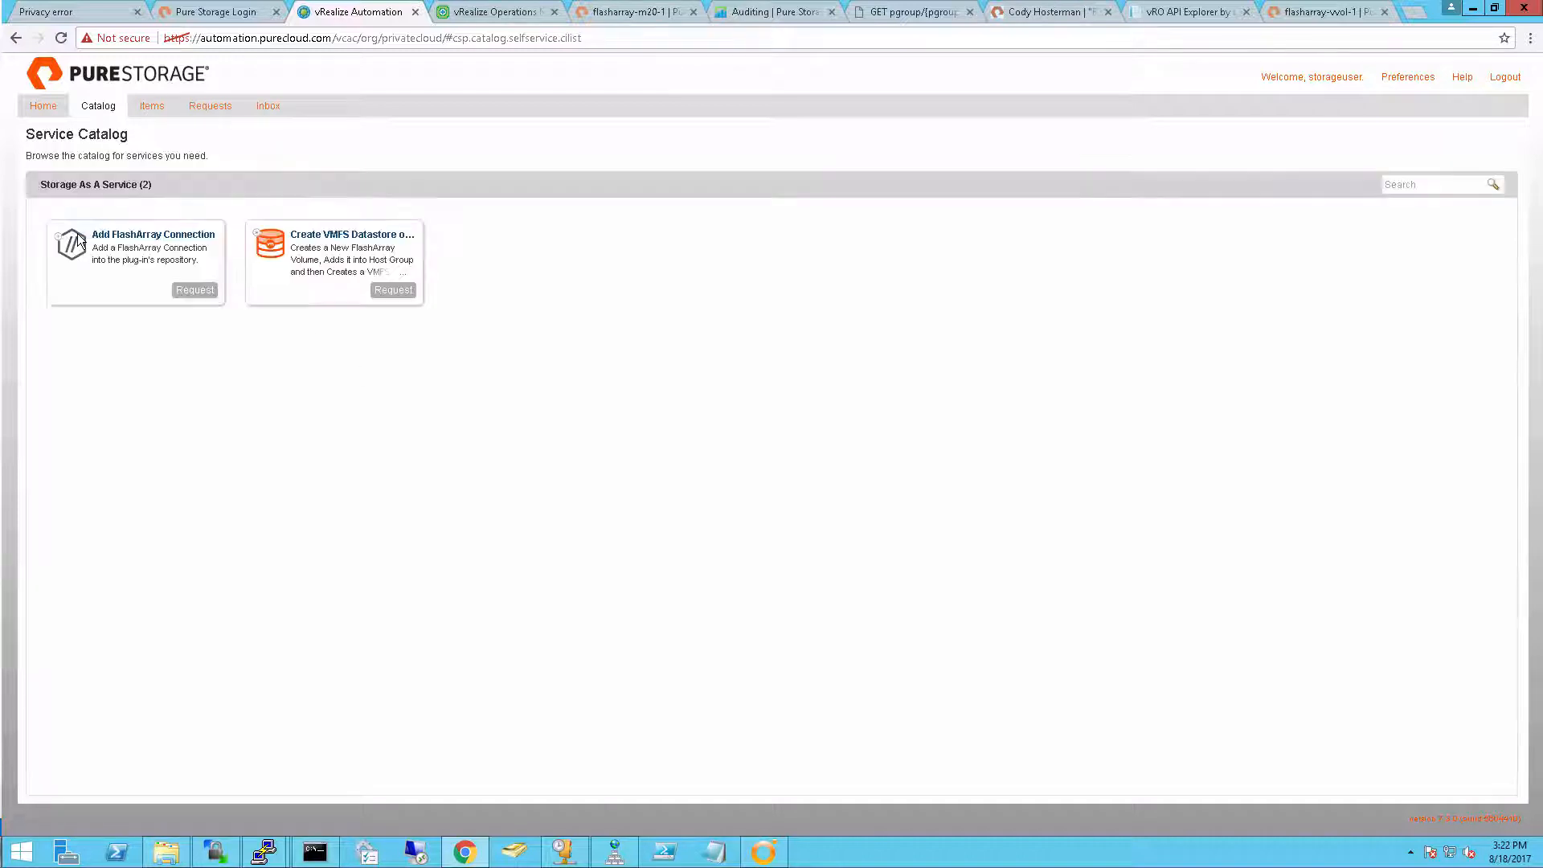
# Check the updated status of the submitted Add FlashArray Connection request
pyautogui.click(229, 116)
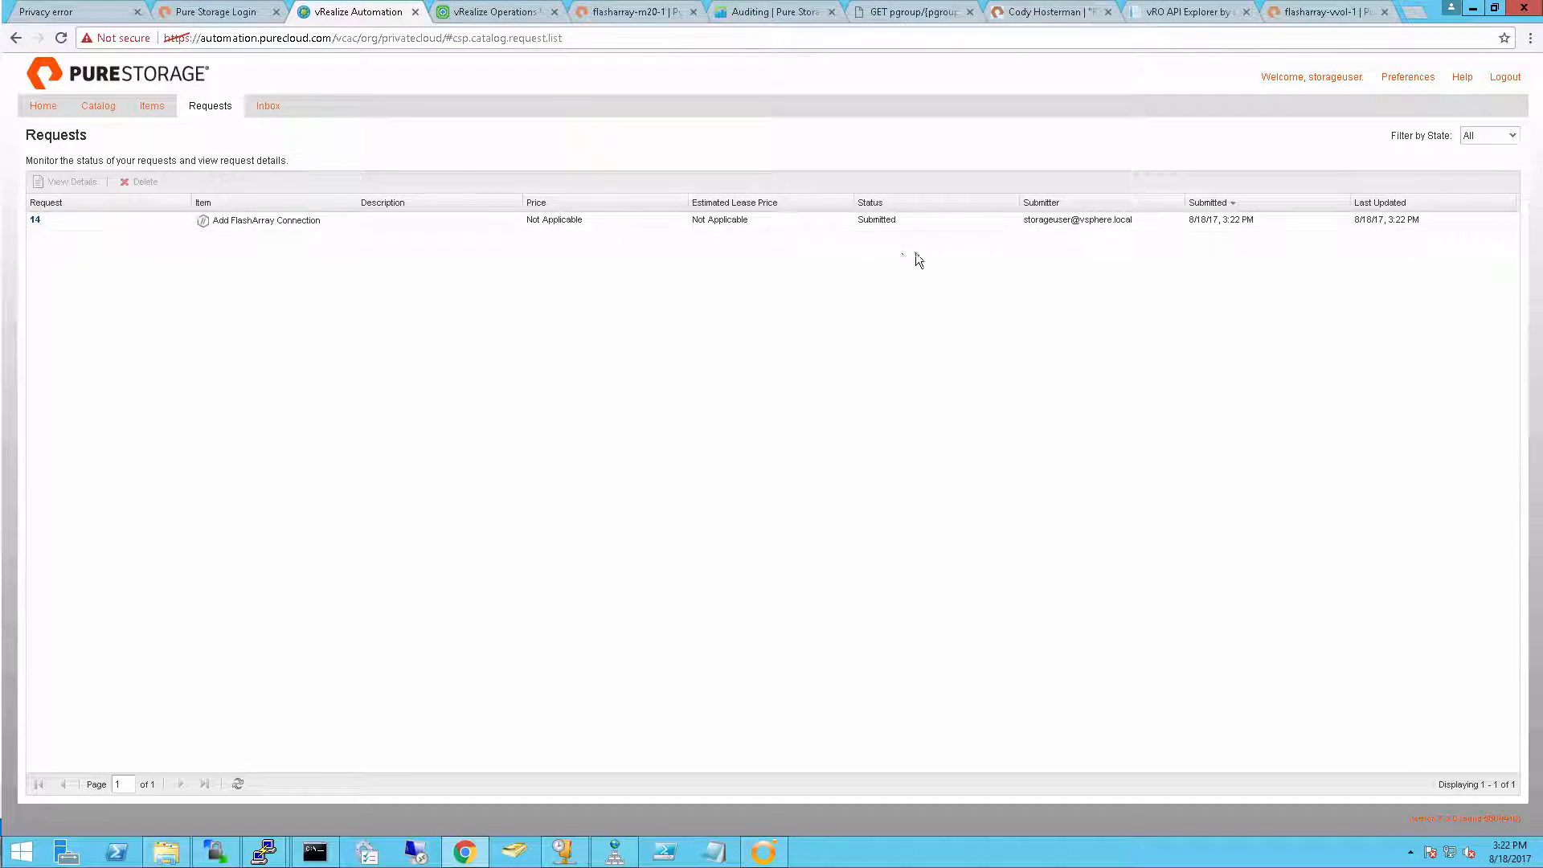
pyautogui.click(238, 783)
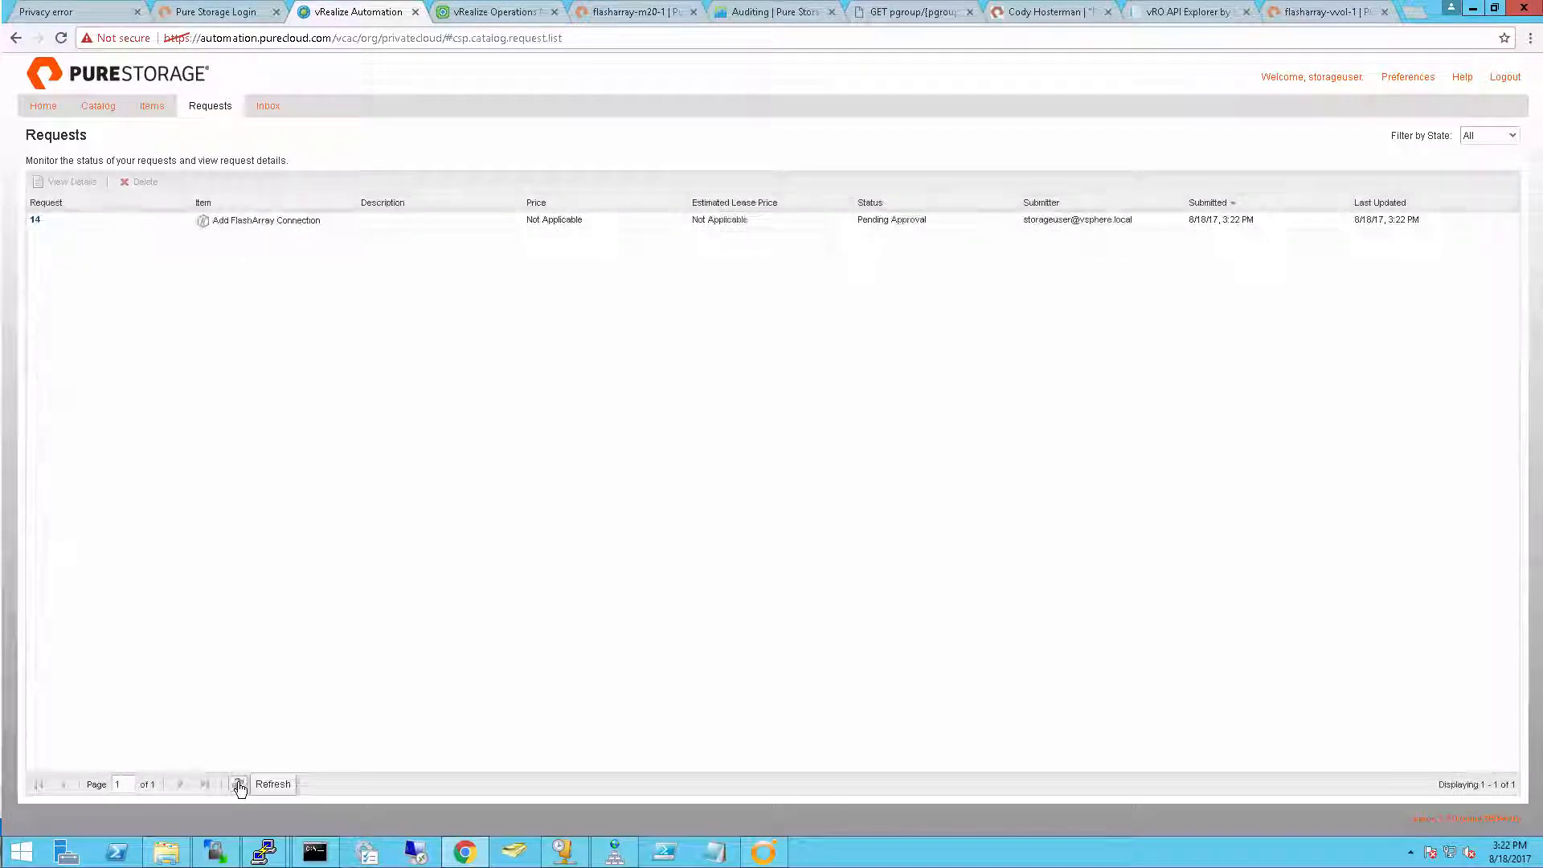
pyautogui.click(902, 222)
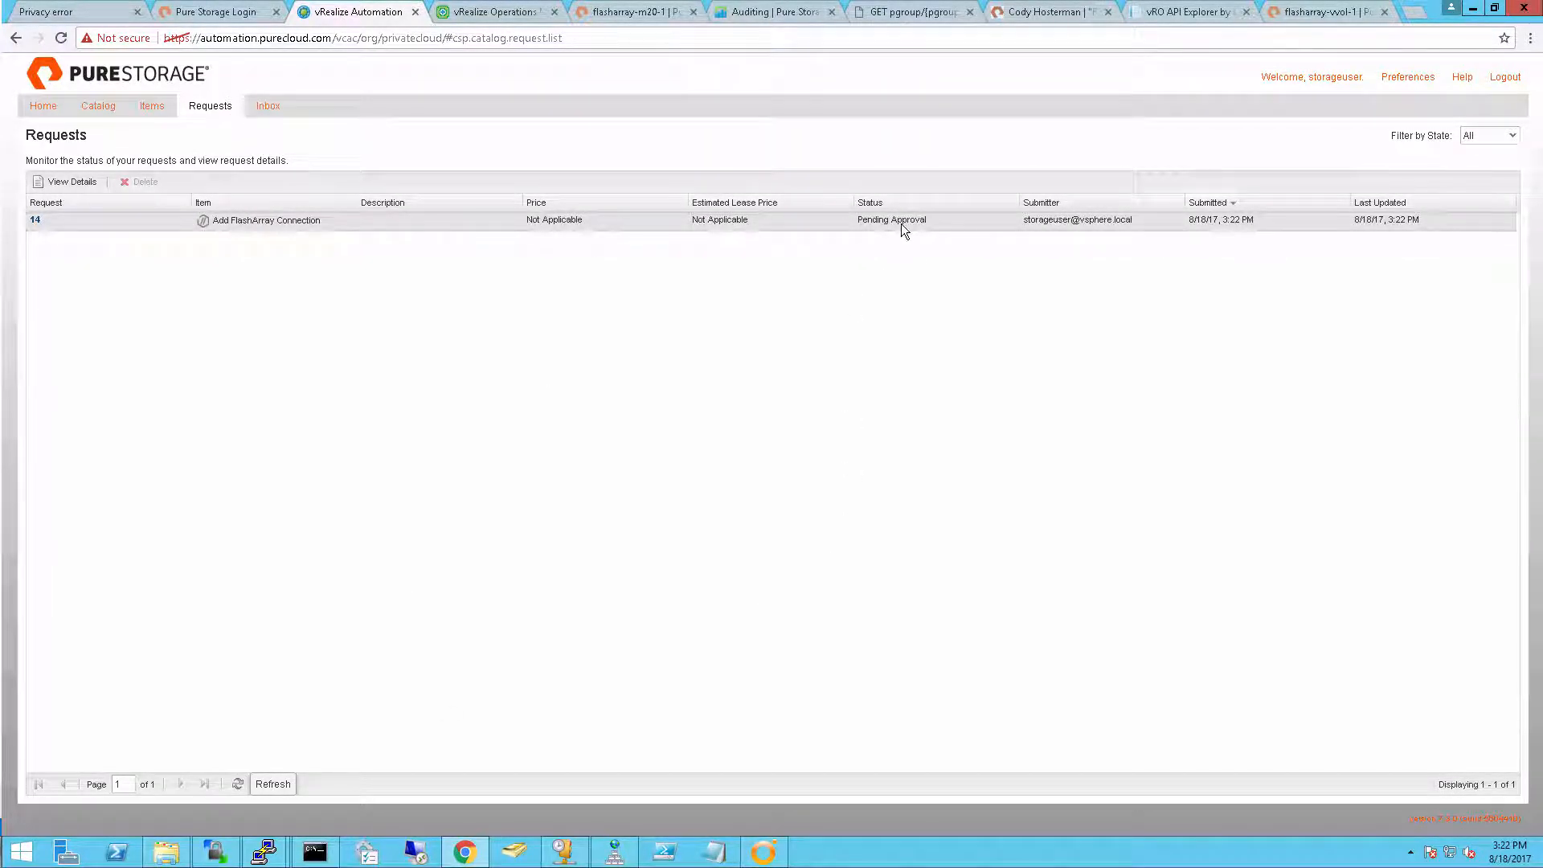
# Log out of the storage user session and sign in as cloudadmin with the account password
pyautogui.click(1505, 76)
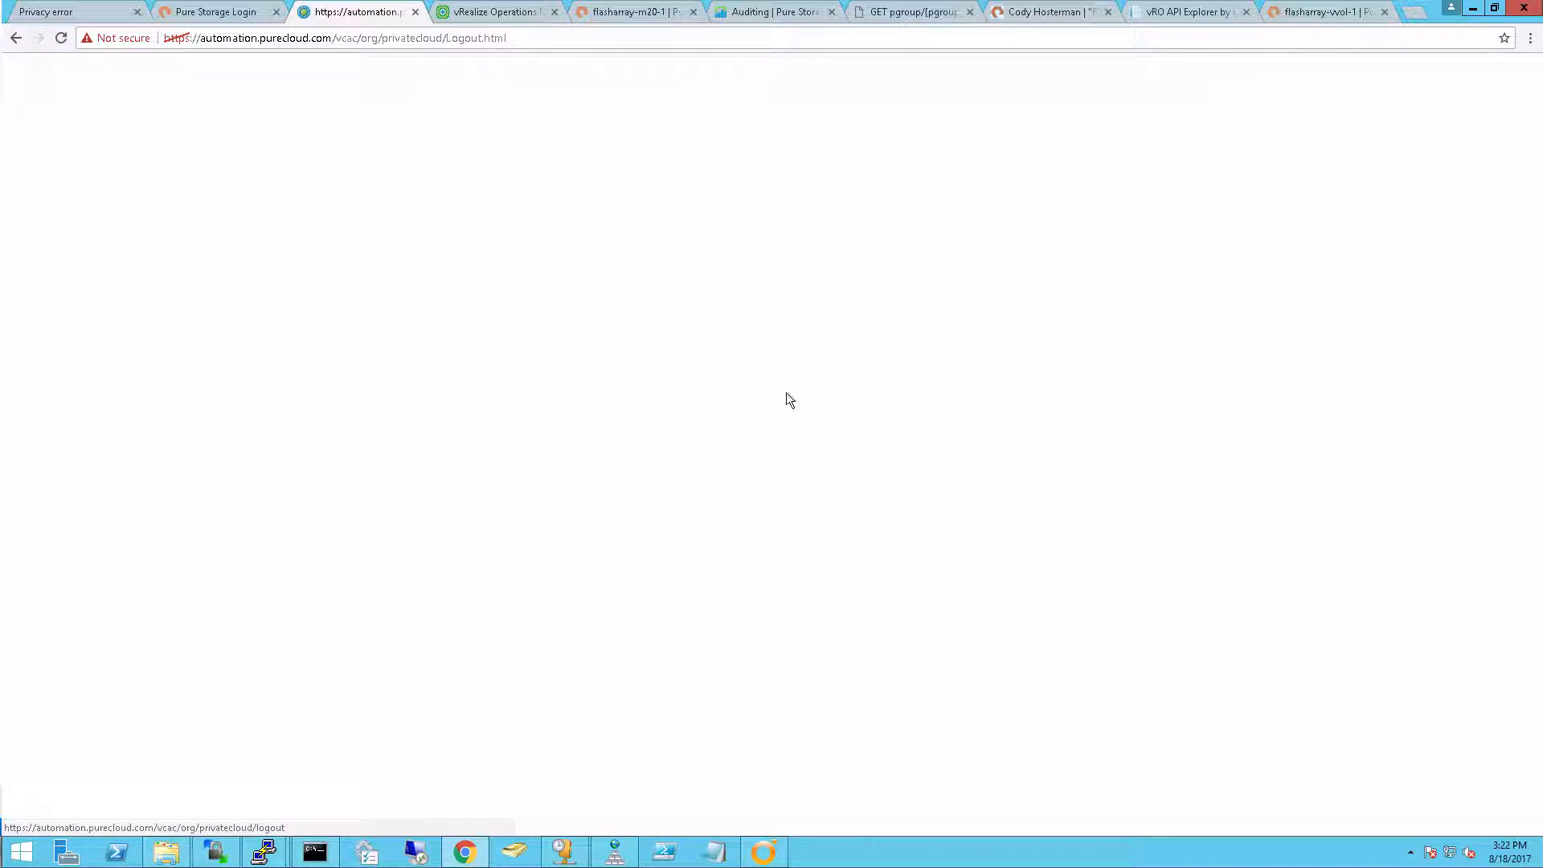
pyautogui.click(772, 480)
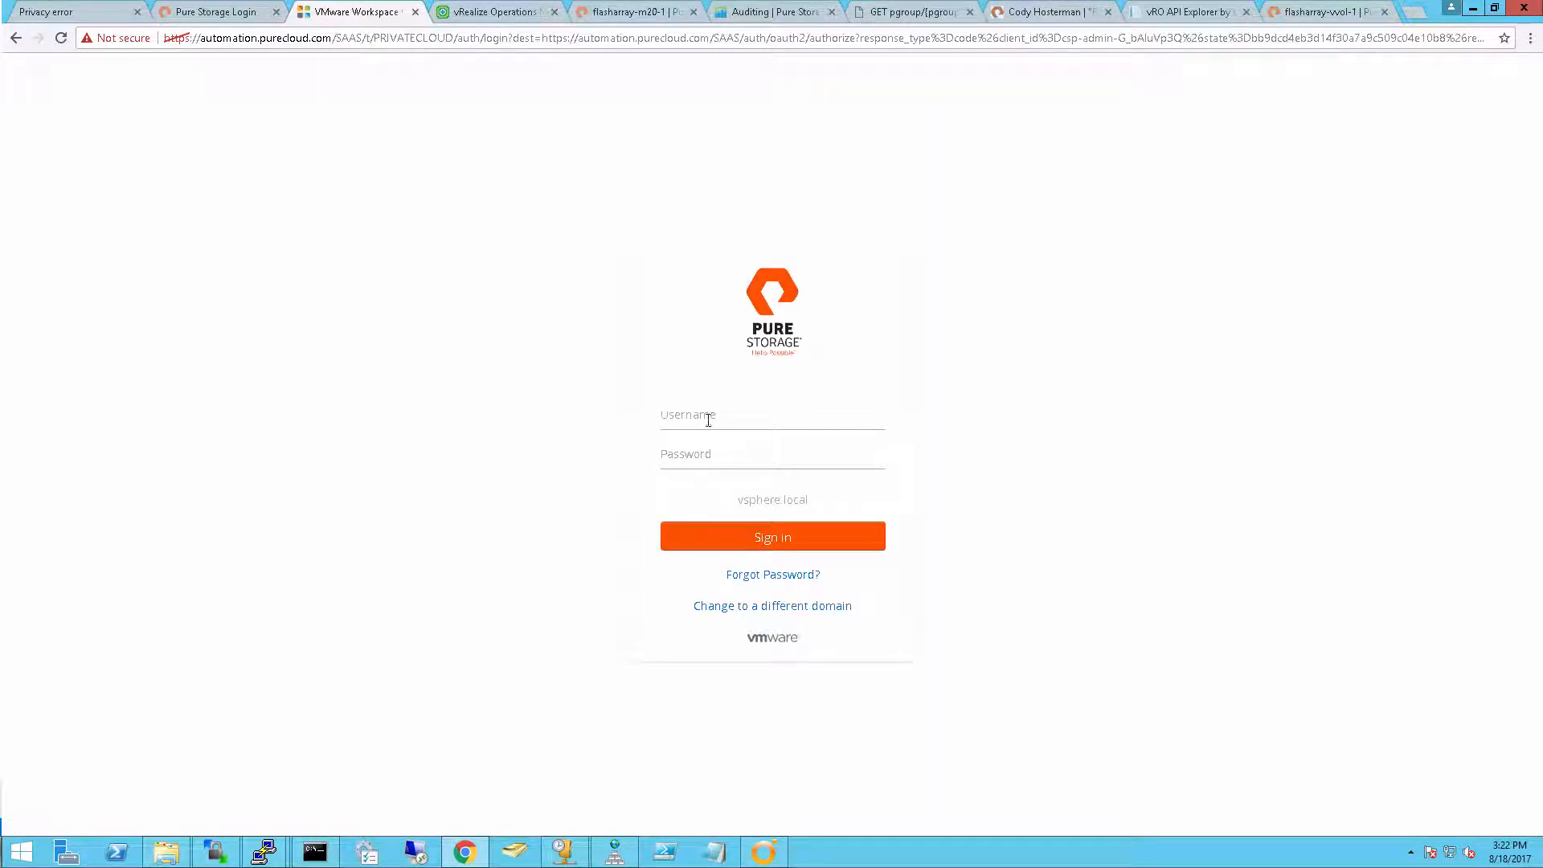
pyautogui.write('uloudadmin')
pyautogui.press('Tab')
pyautogui.write('**')
pyautogui.press('Return')
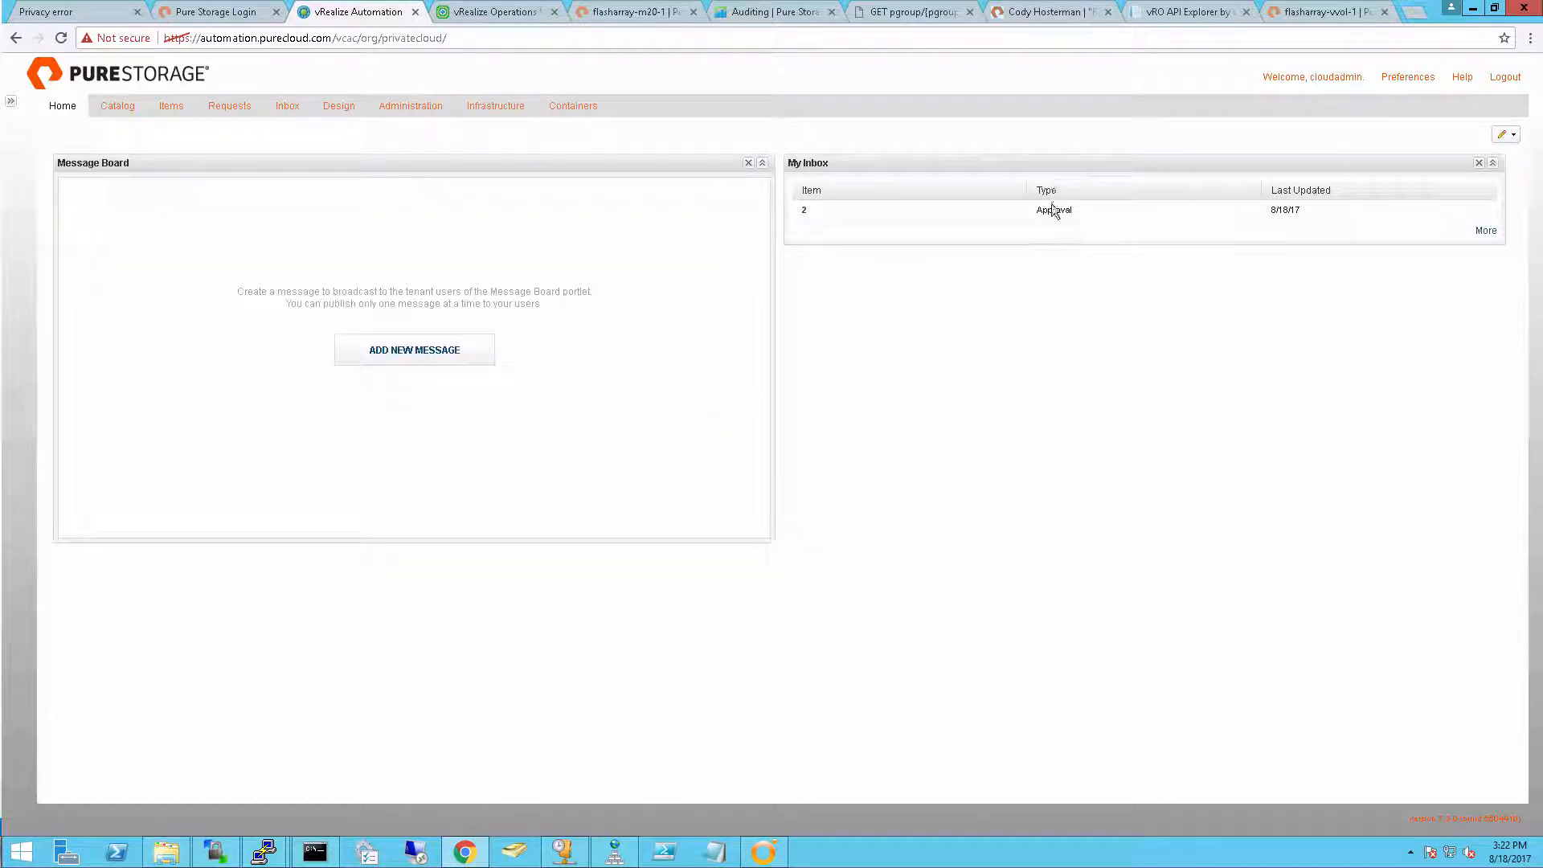
# Review the details of the pending FlashArray connection request and approve it with the justification "approved"
pyautogui.click(806, 213)
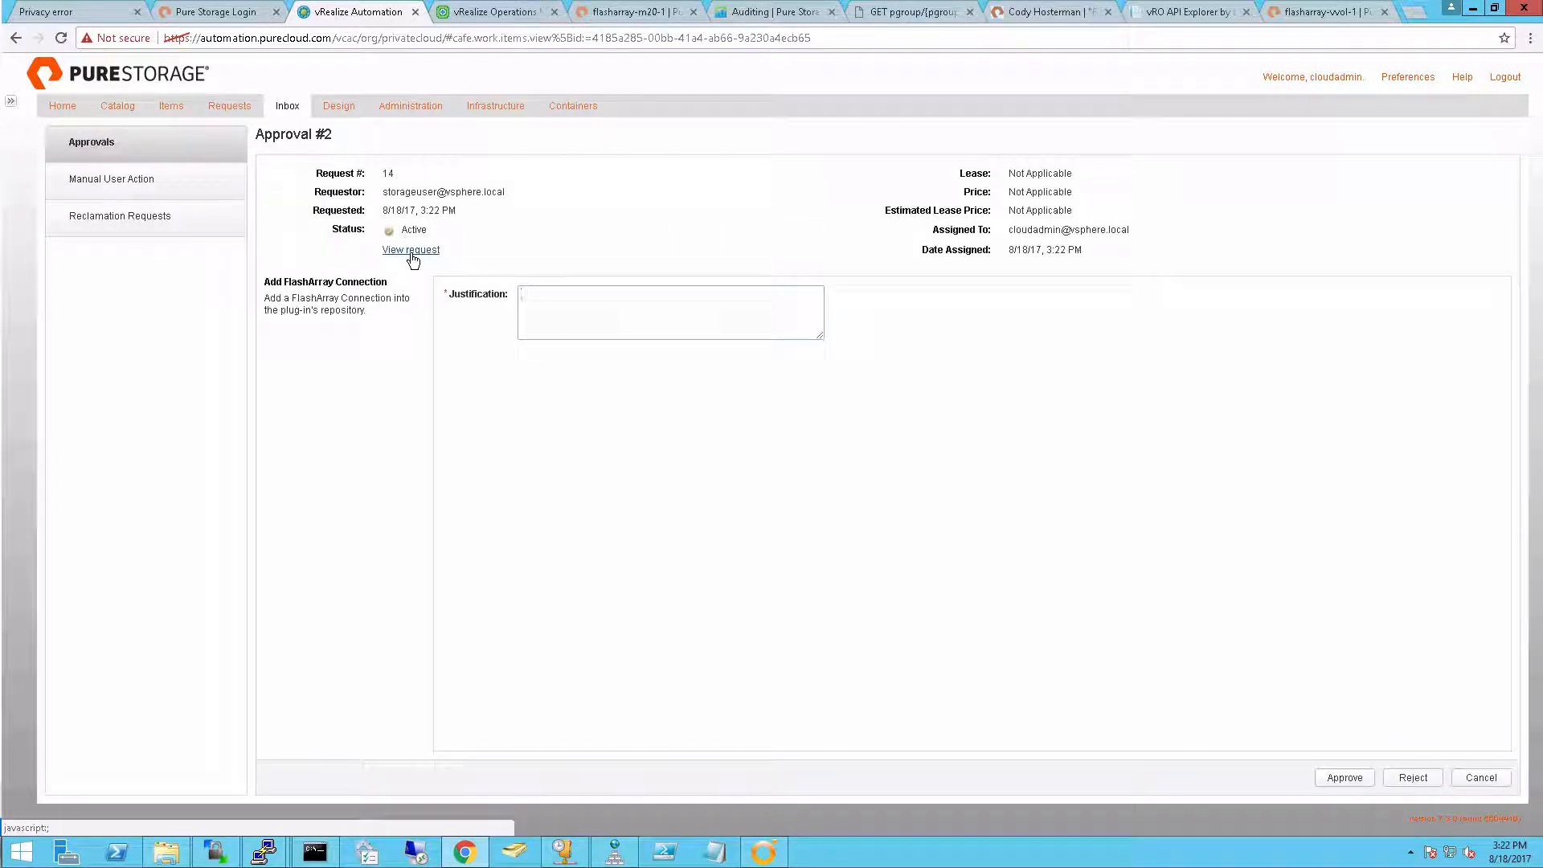
pyautogui.click(411, 252)
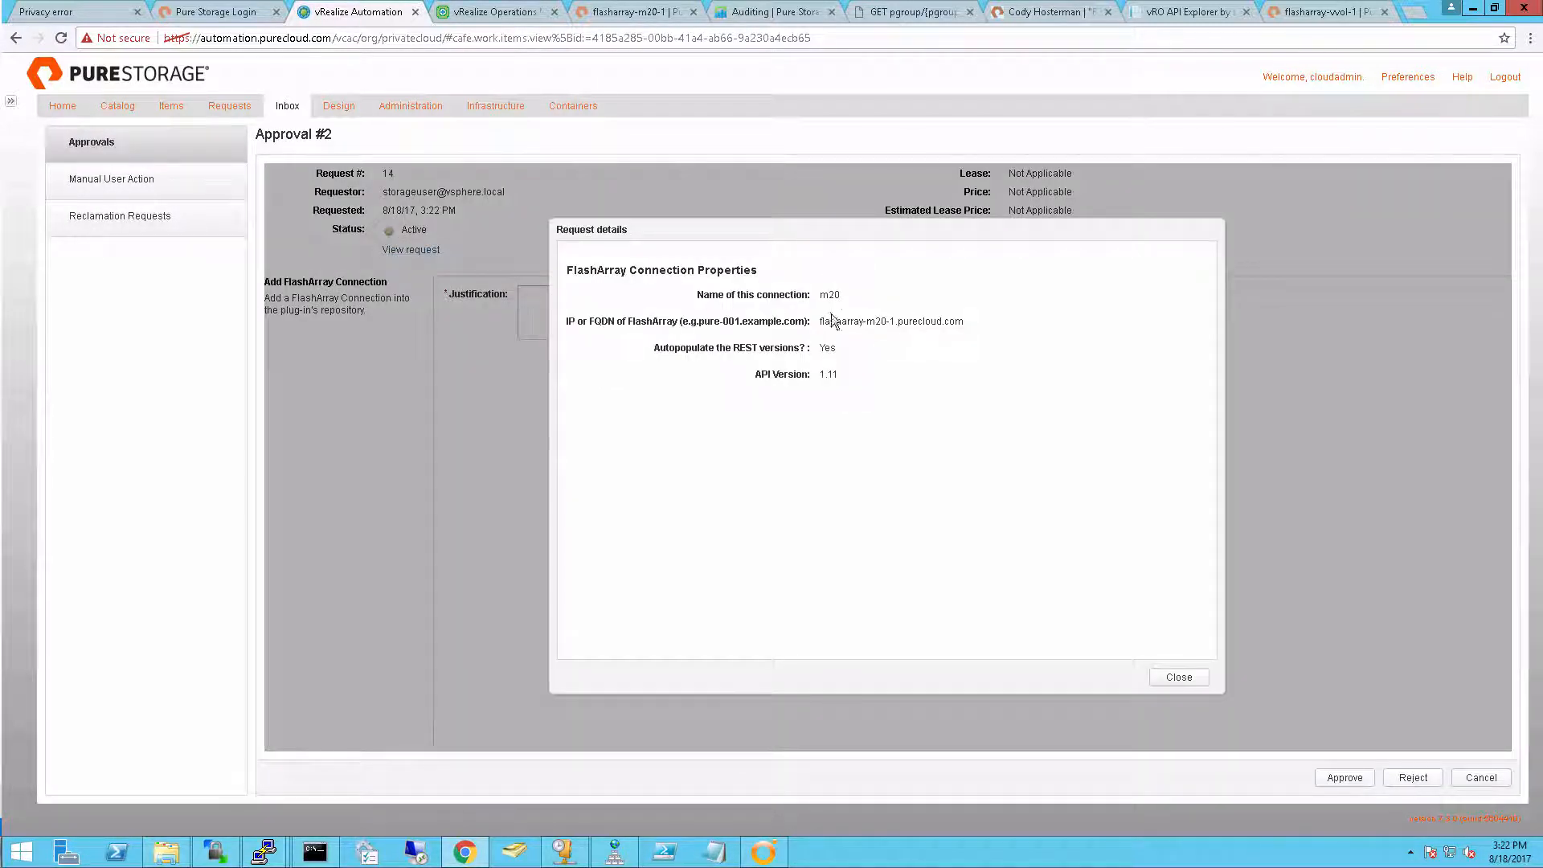
pyautogui.click(1179, 678)
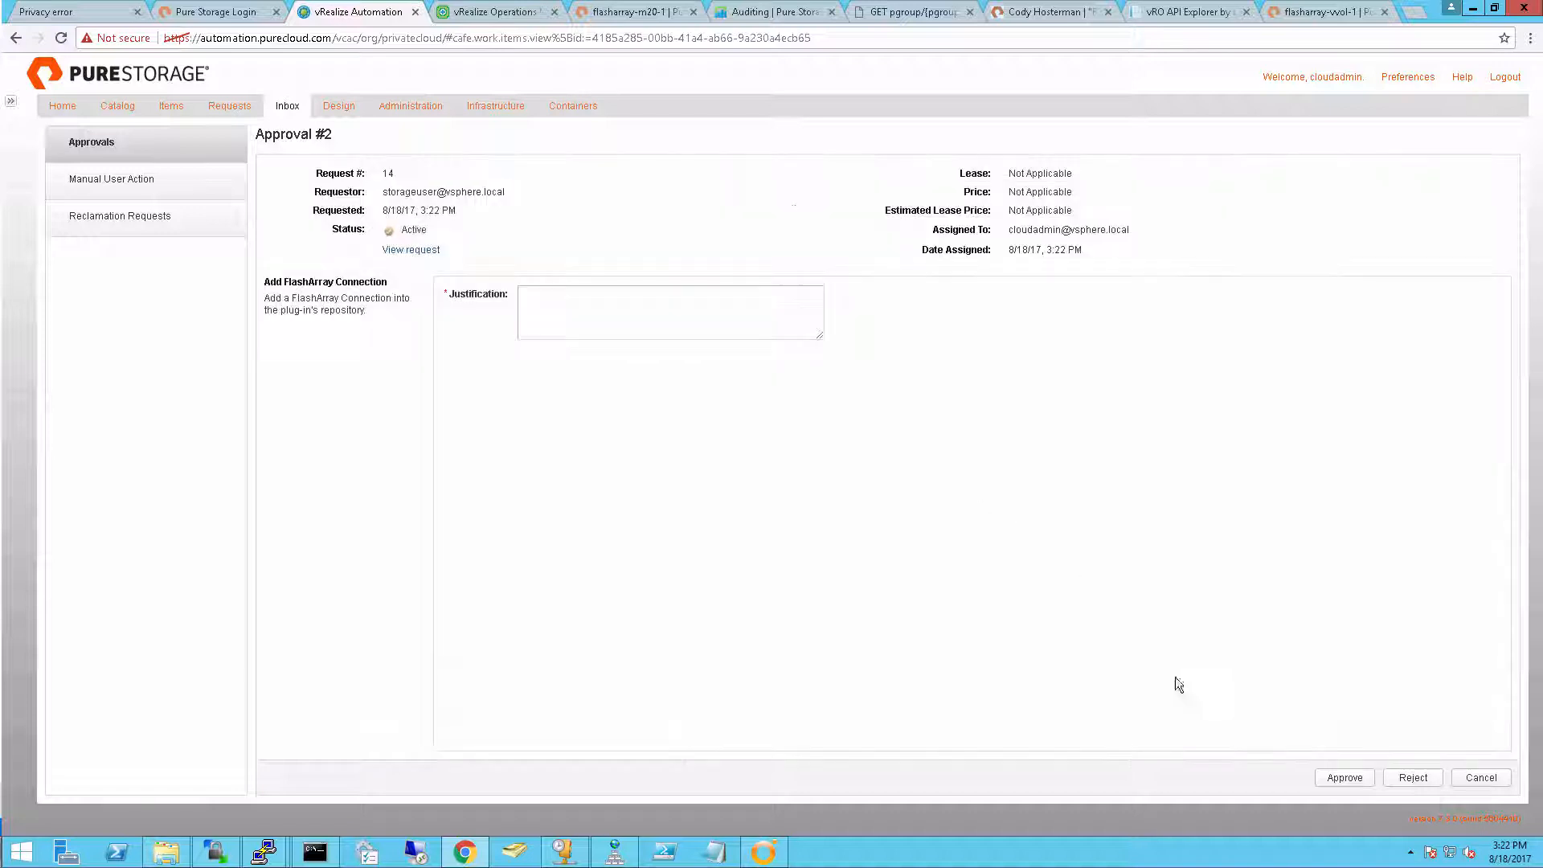
pyautogui.click(722, 316)
pyautogui.write('approved')
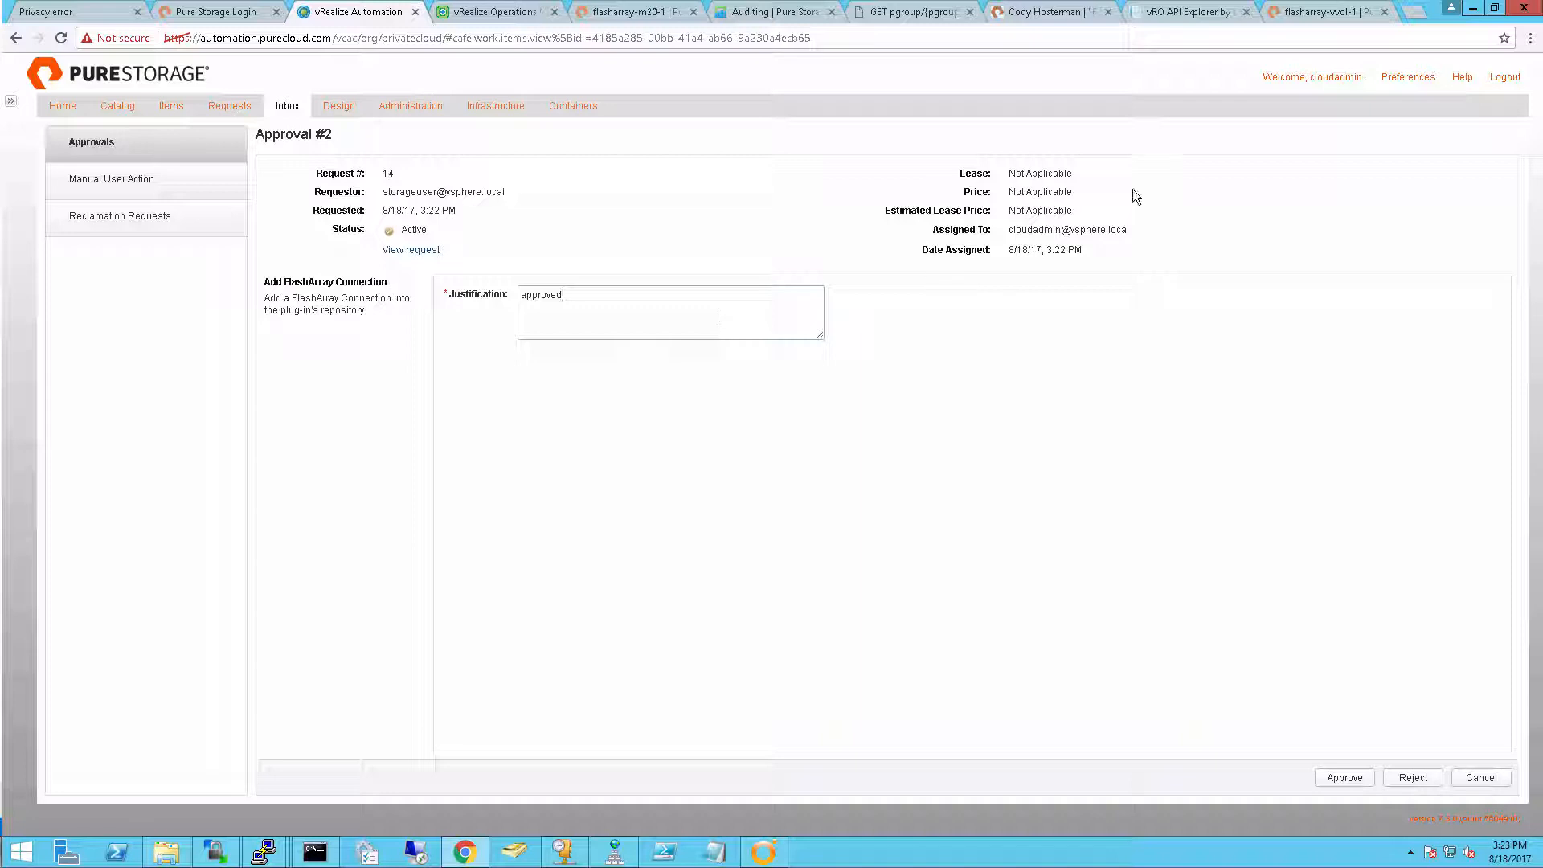
pyautogui.click(1345, 777)
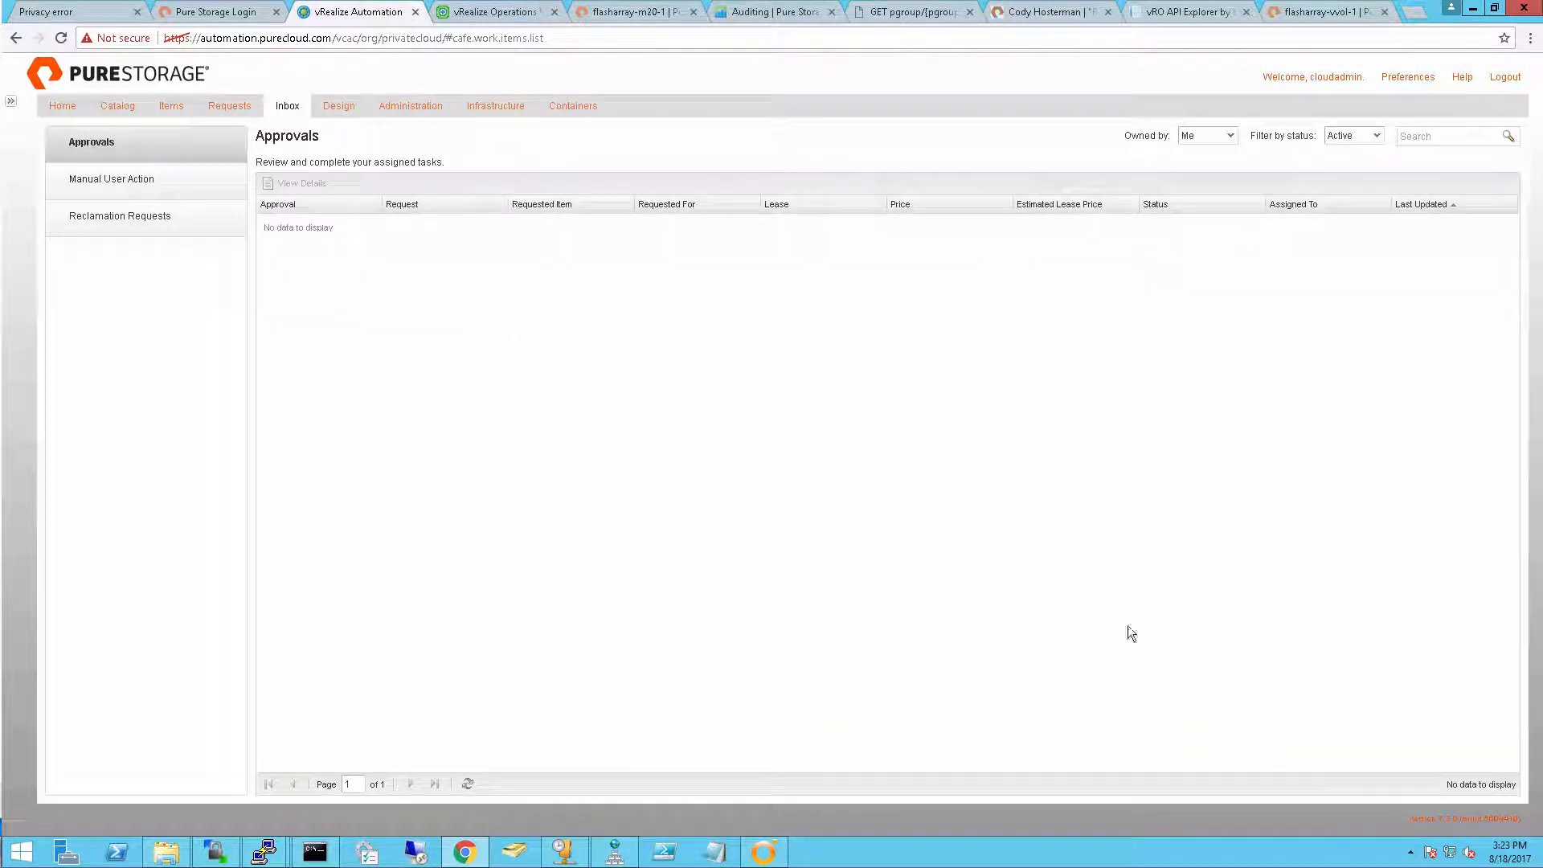
# Log out of the cloudadmin session and sign back in as storageuser with the account password
pyautogui.click(1503, 78)
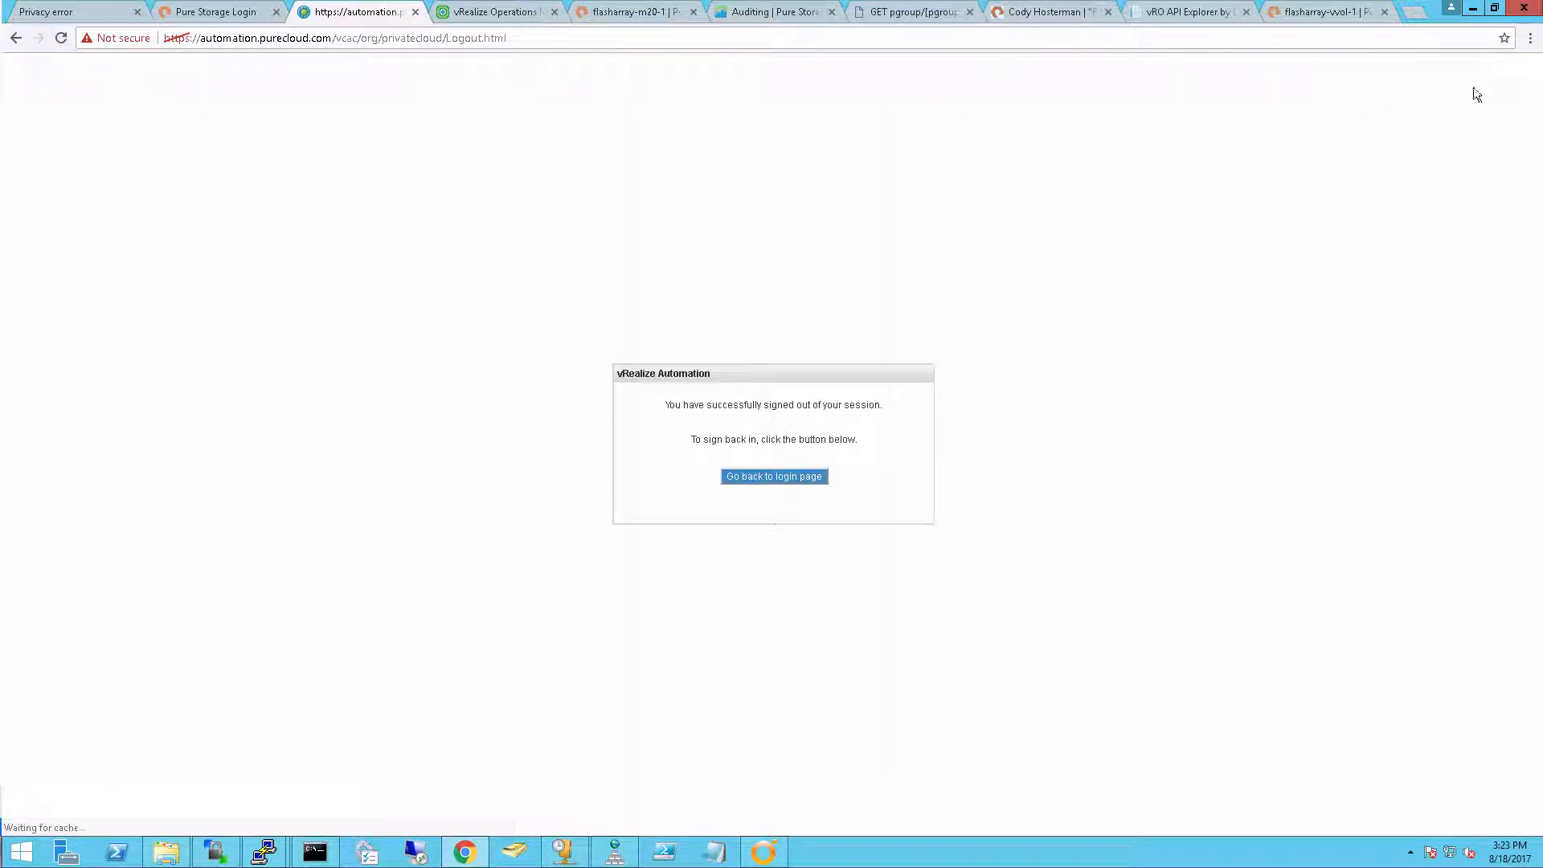
pyautogui.click(751, 474)
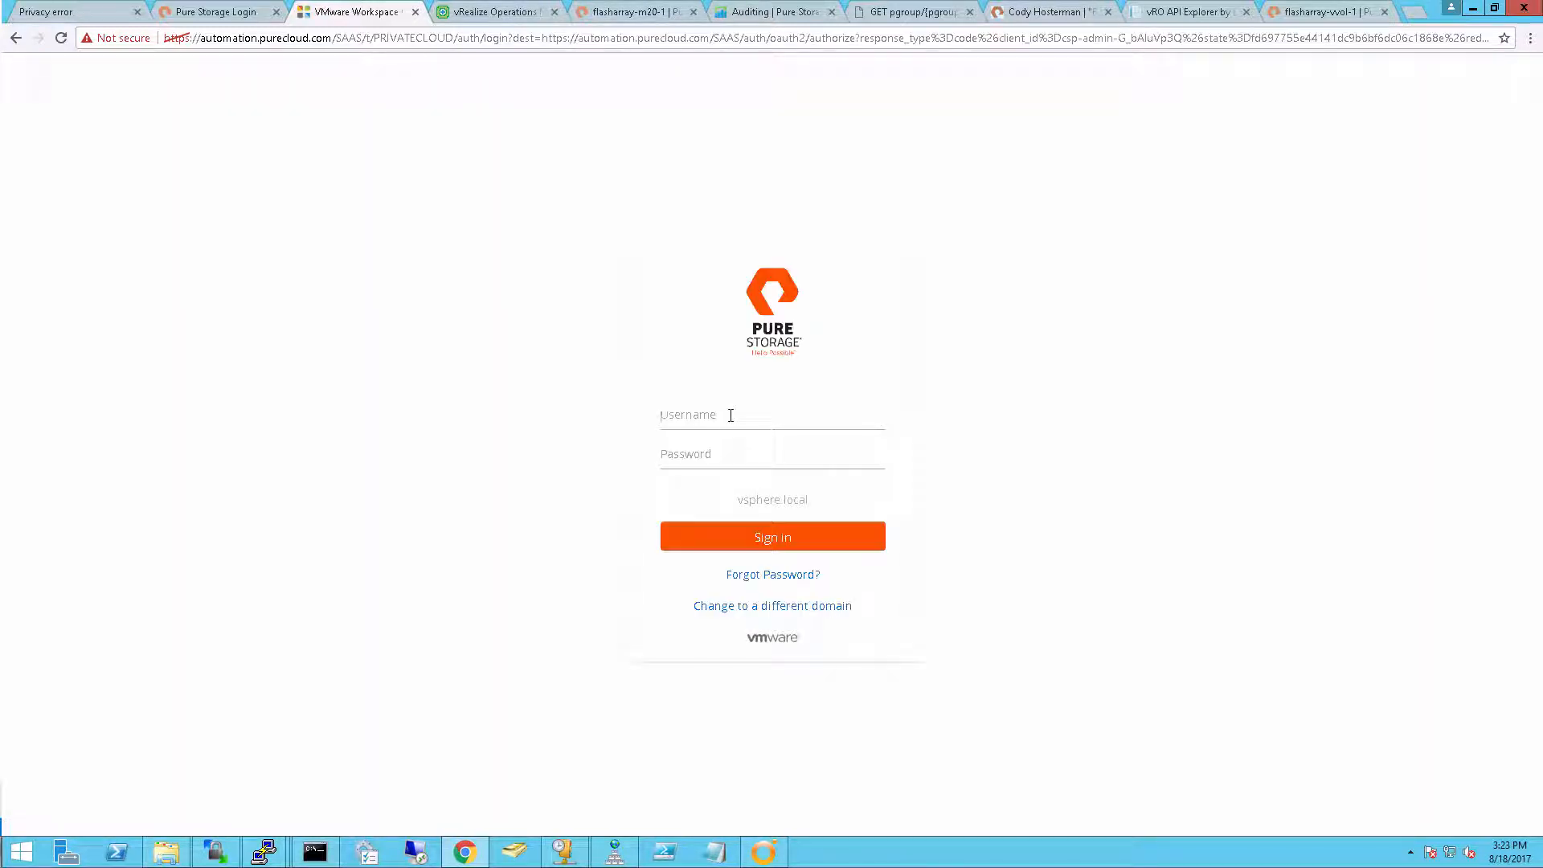
pyautogui.write('a')
pyautogui.write('torag')
pyautogui.press('Tab')
pyautogui.write('p')
pyautogui.press('Return')
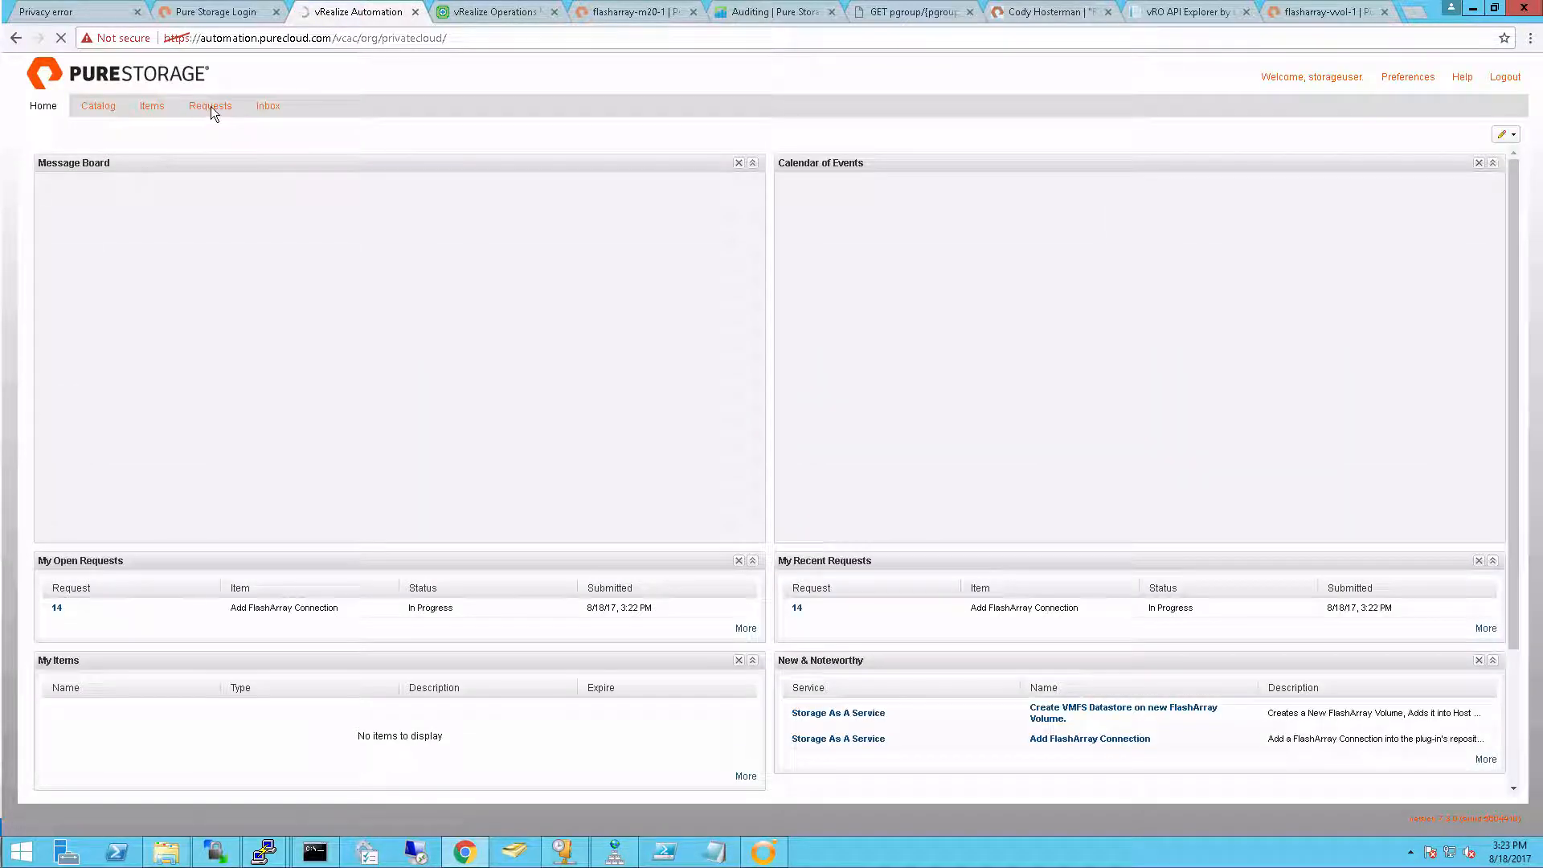
# Check the refreshed status of the approved Add FlashArray Connection request
pyautogui.click(210, 106)
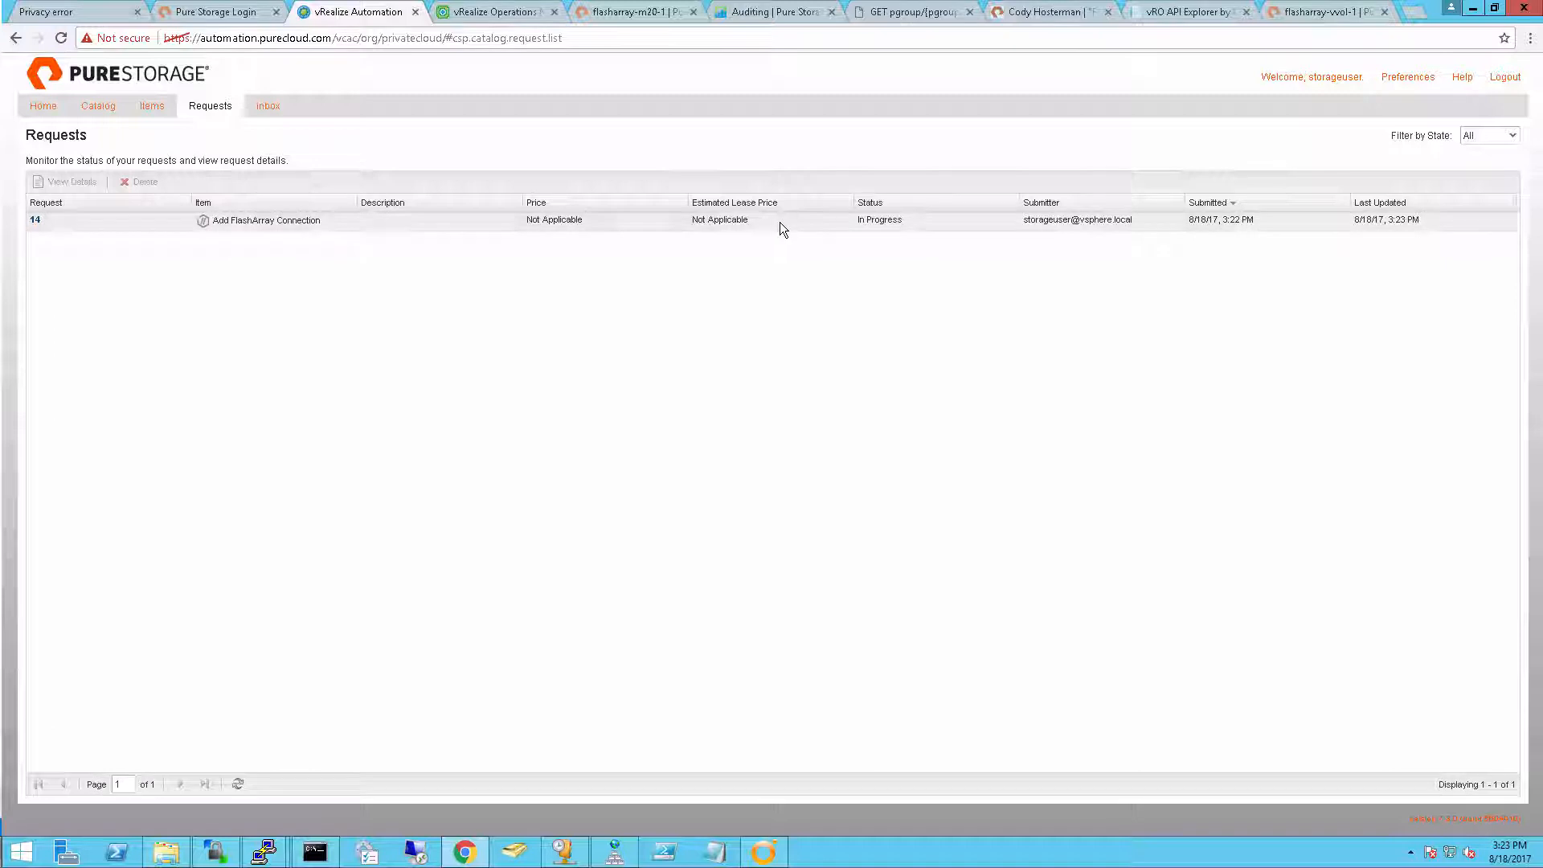
pyautogui.click(780, 223)
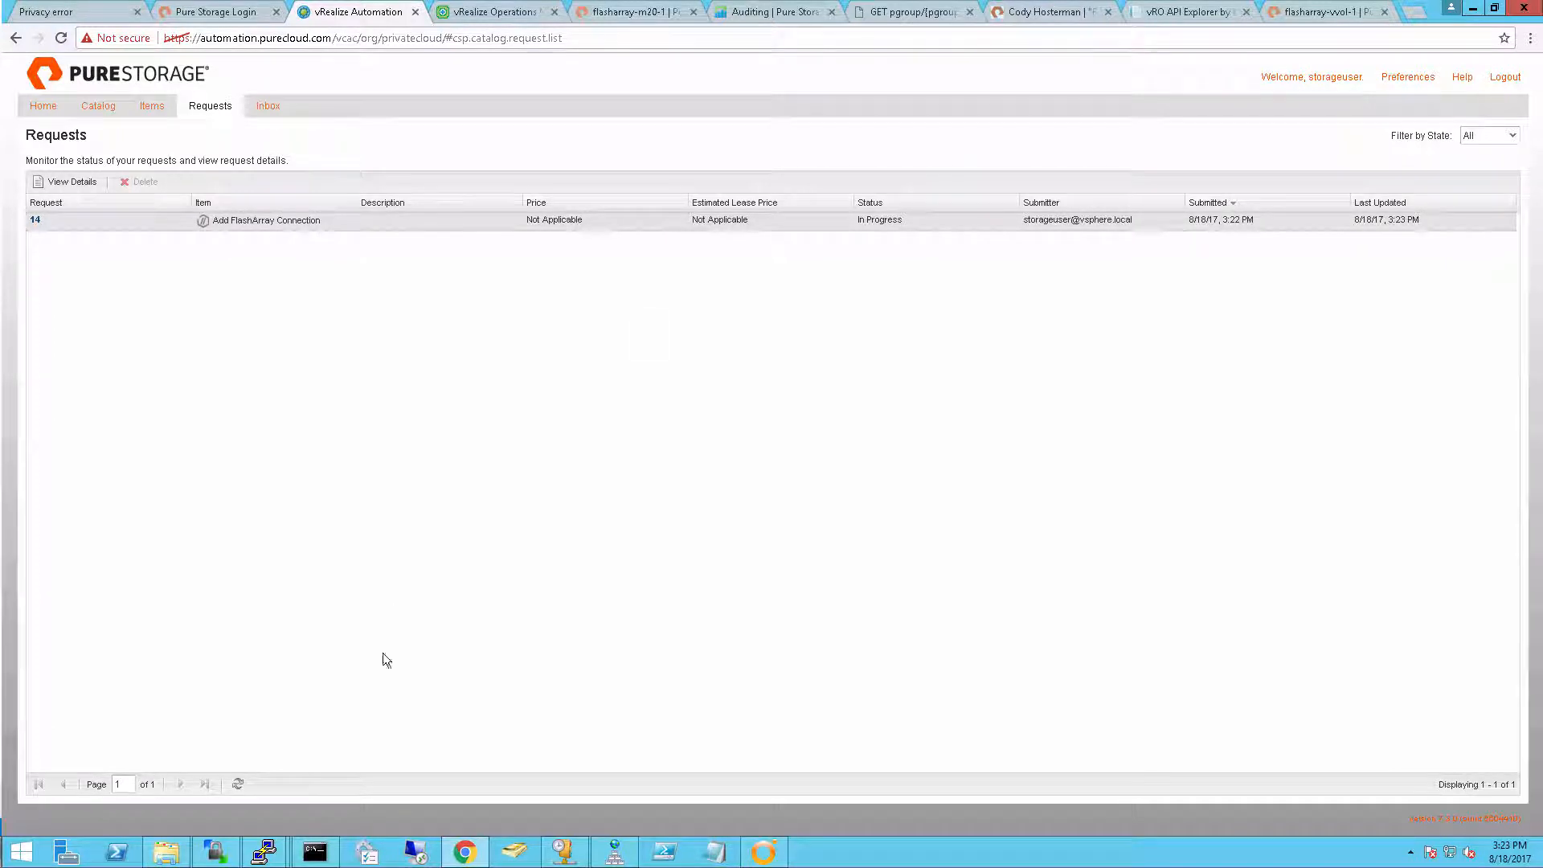
pyautogui.click(238, 785)
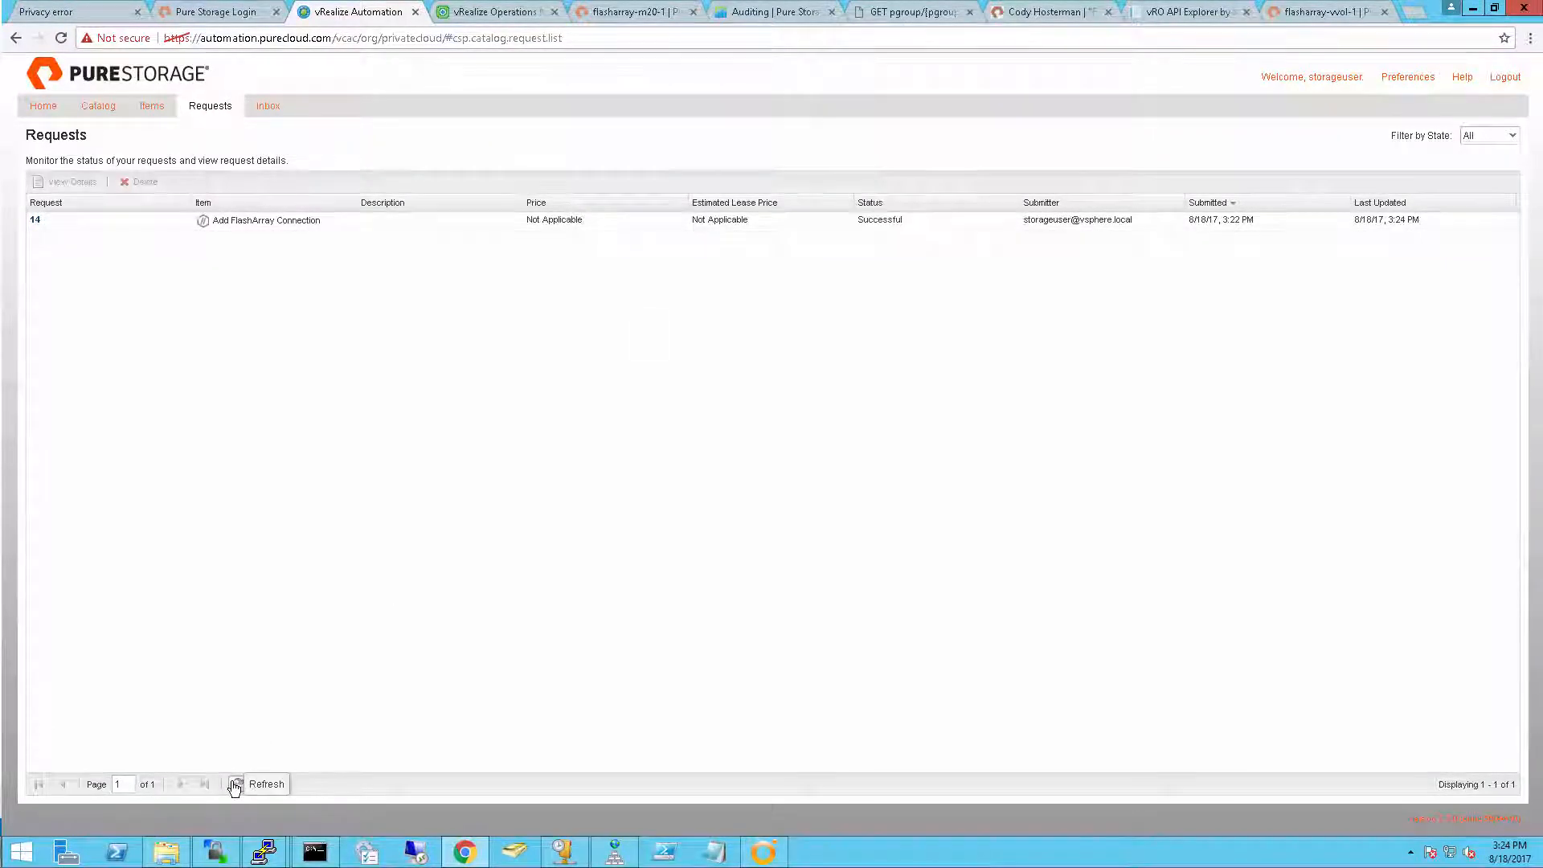
pyautogui.click(235, 784)
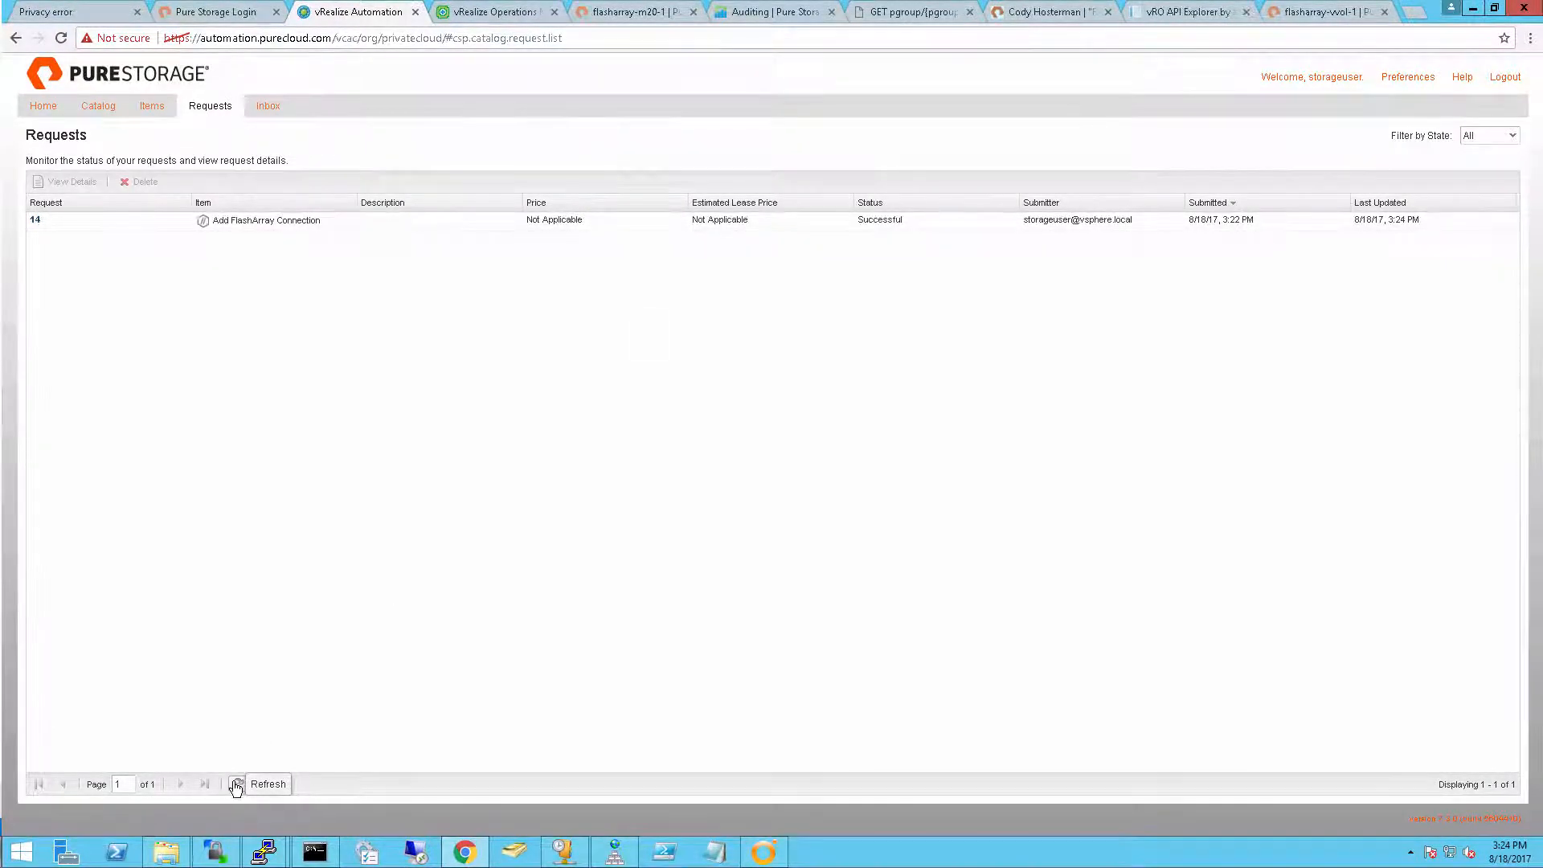
# Start the Create Volume action on the provisioned m20 FlashArray item
pyautogui.click(148, 115)
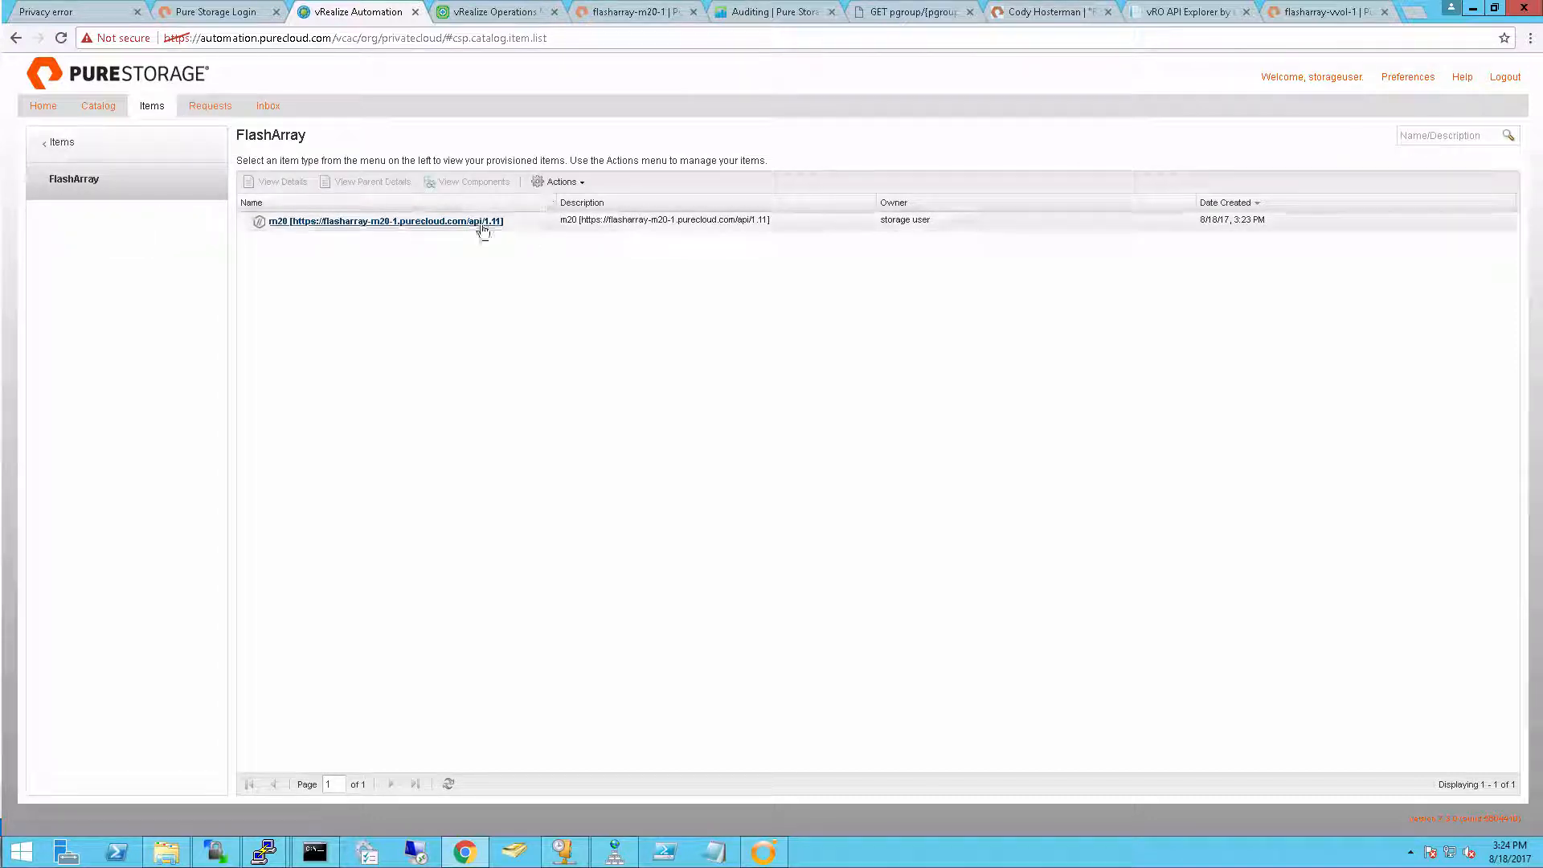
pyautogui.click(518, 230)
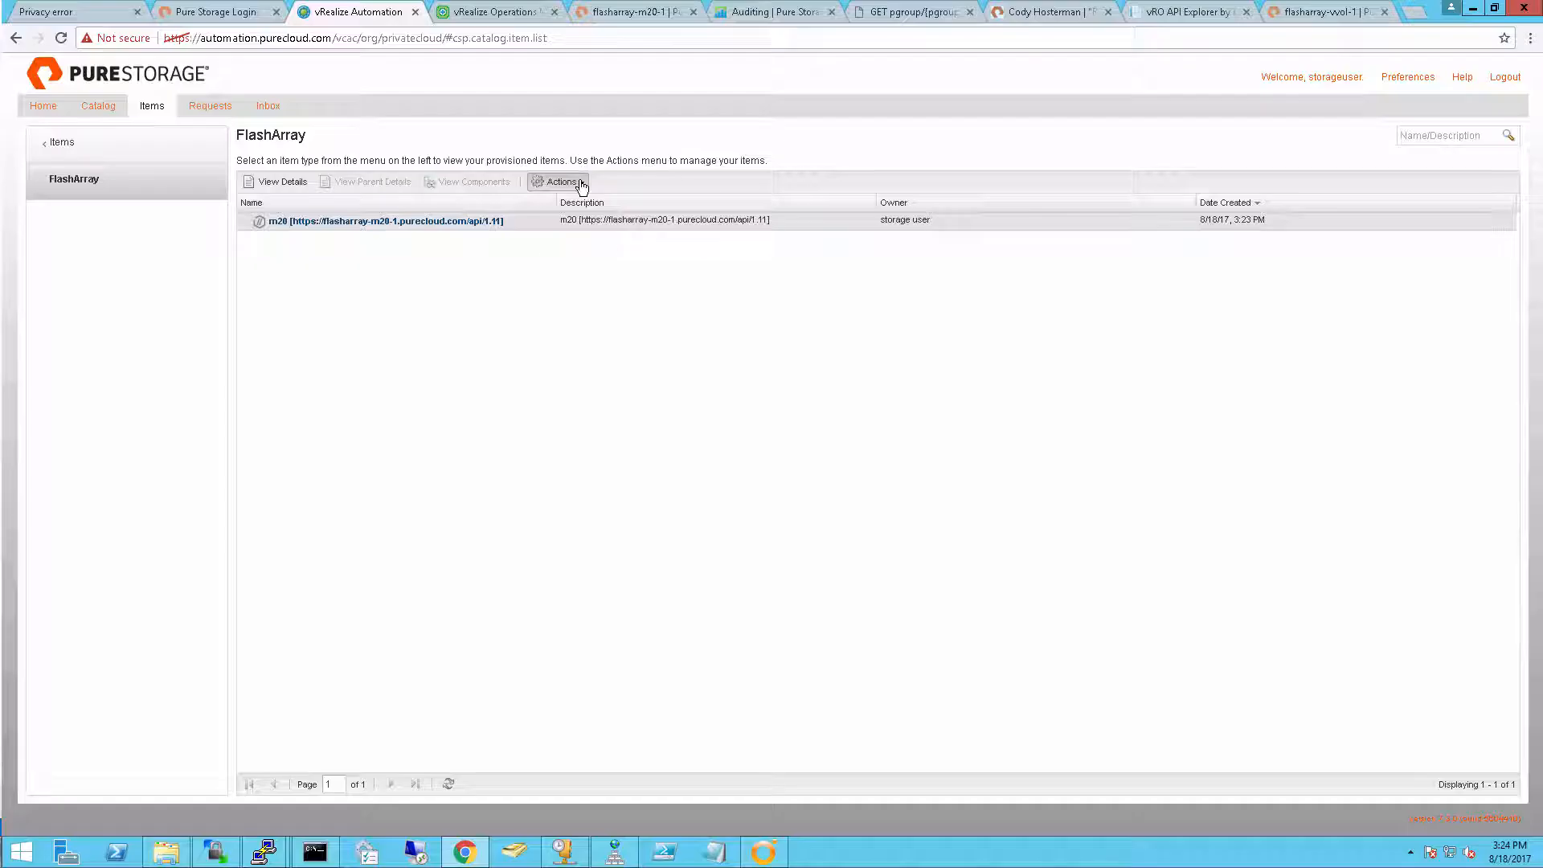
pyautogui.click(557, 182)
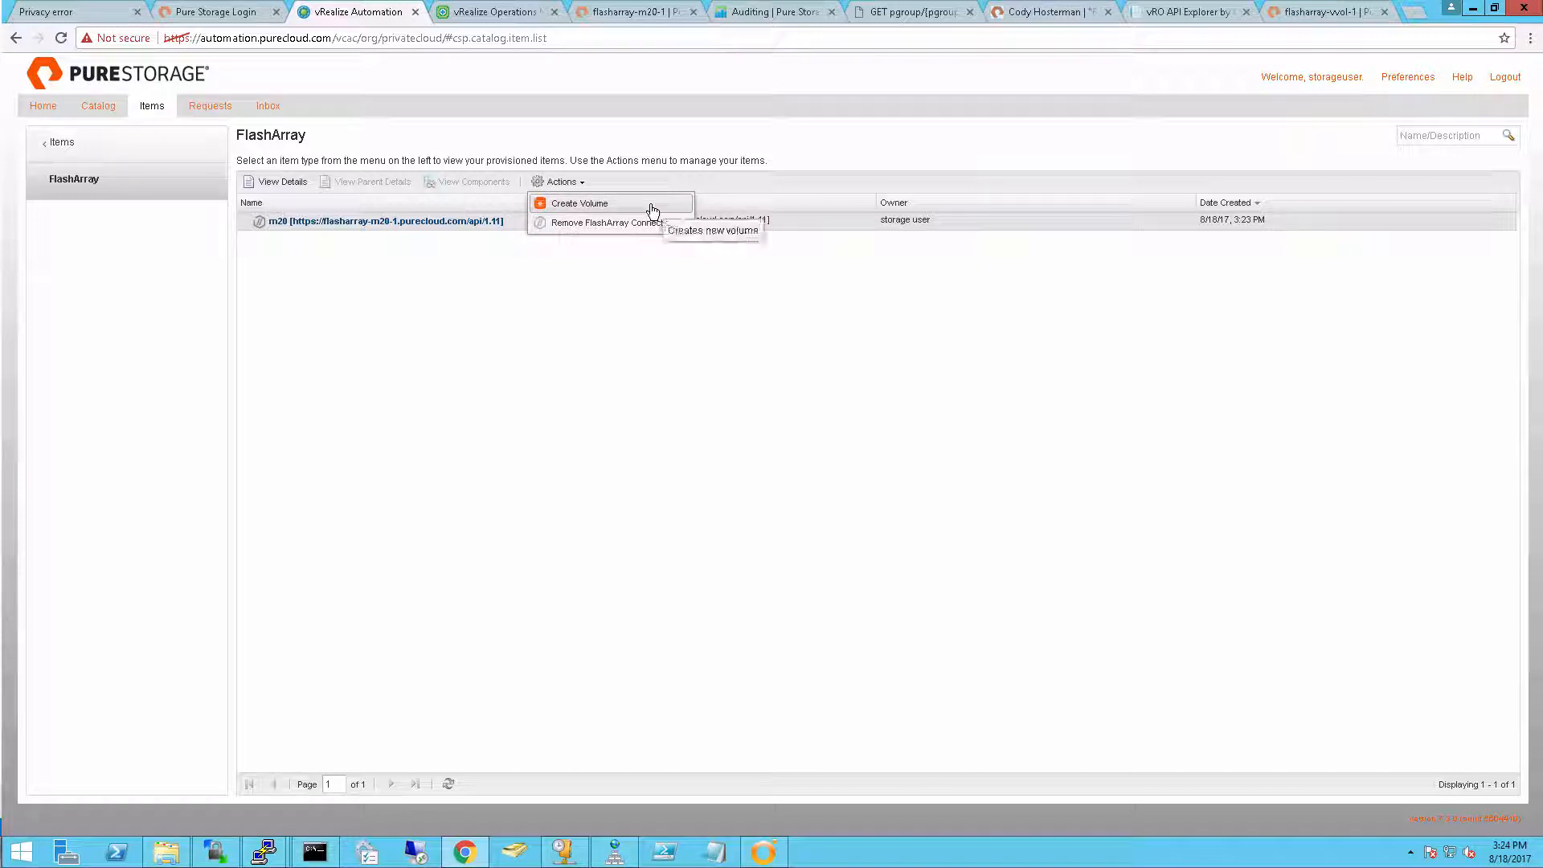
pyautogui.click(652, 211)
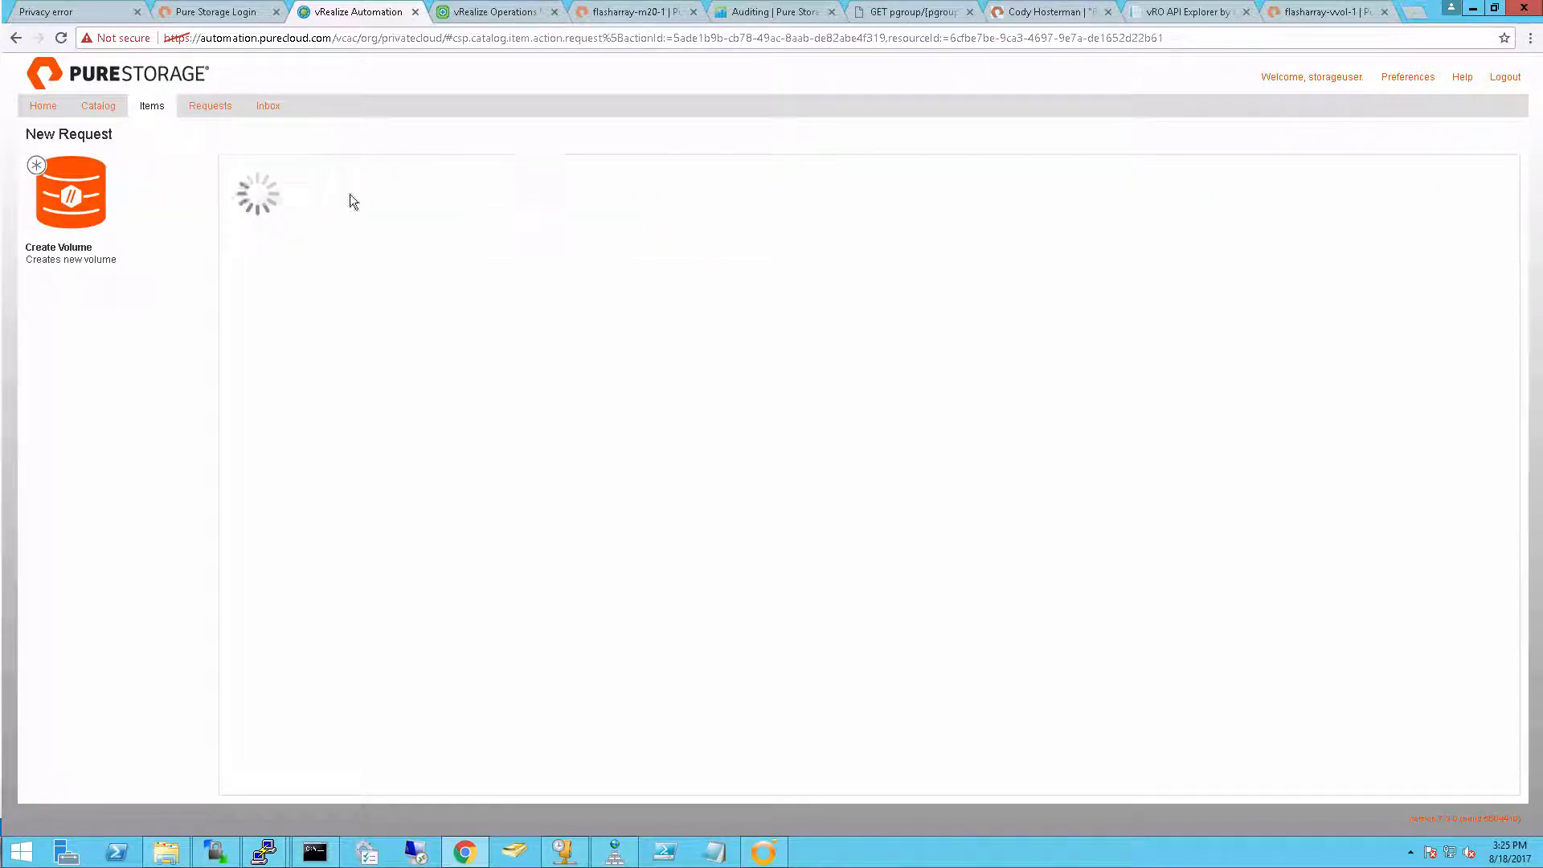
# Name the volume mynewVolume, set its size to 8 TB, and submit the request
pyautogui.click(957, 212)
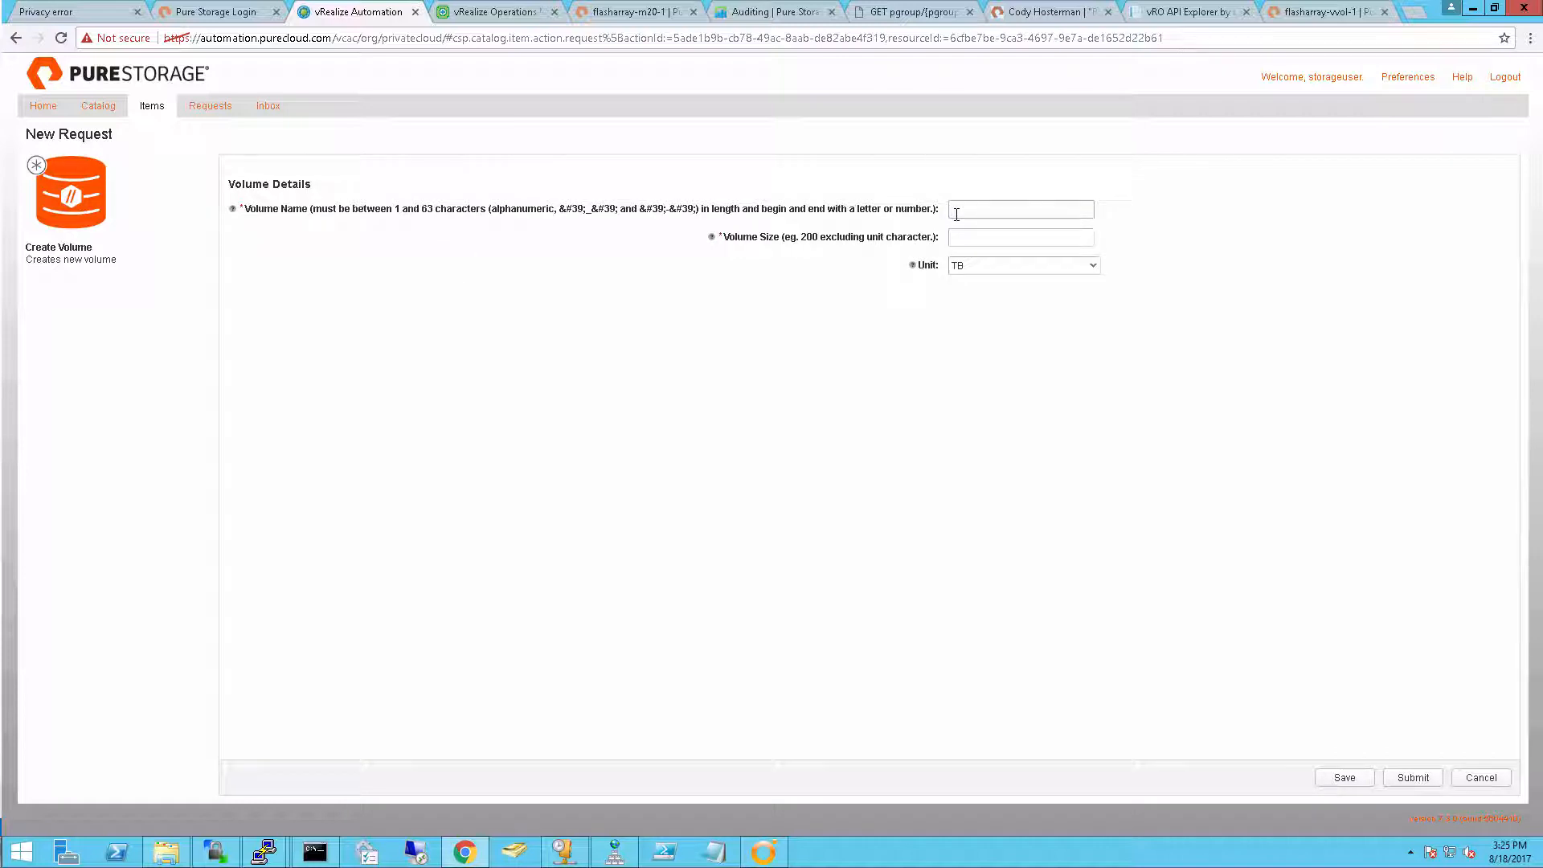
pyautogui.write('mynewVolume')
pyautogui.press('Tab')
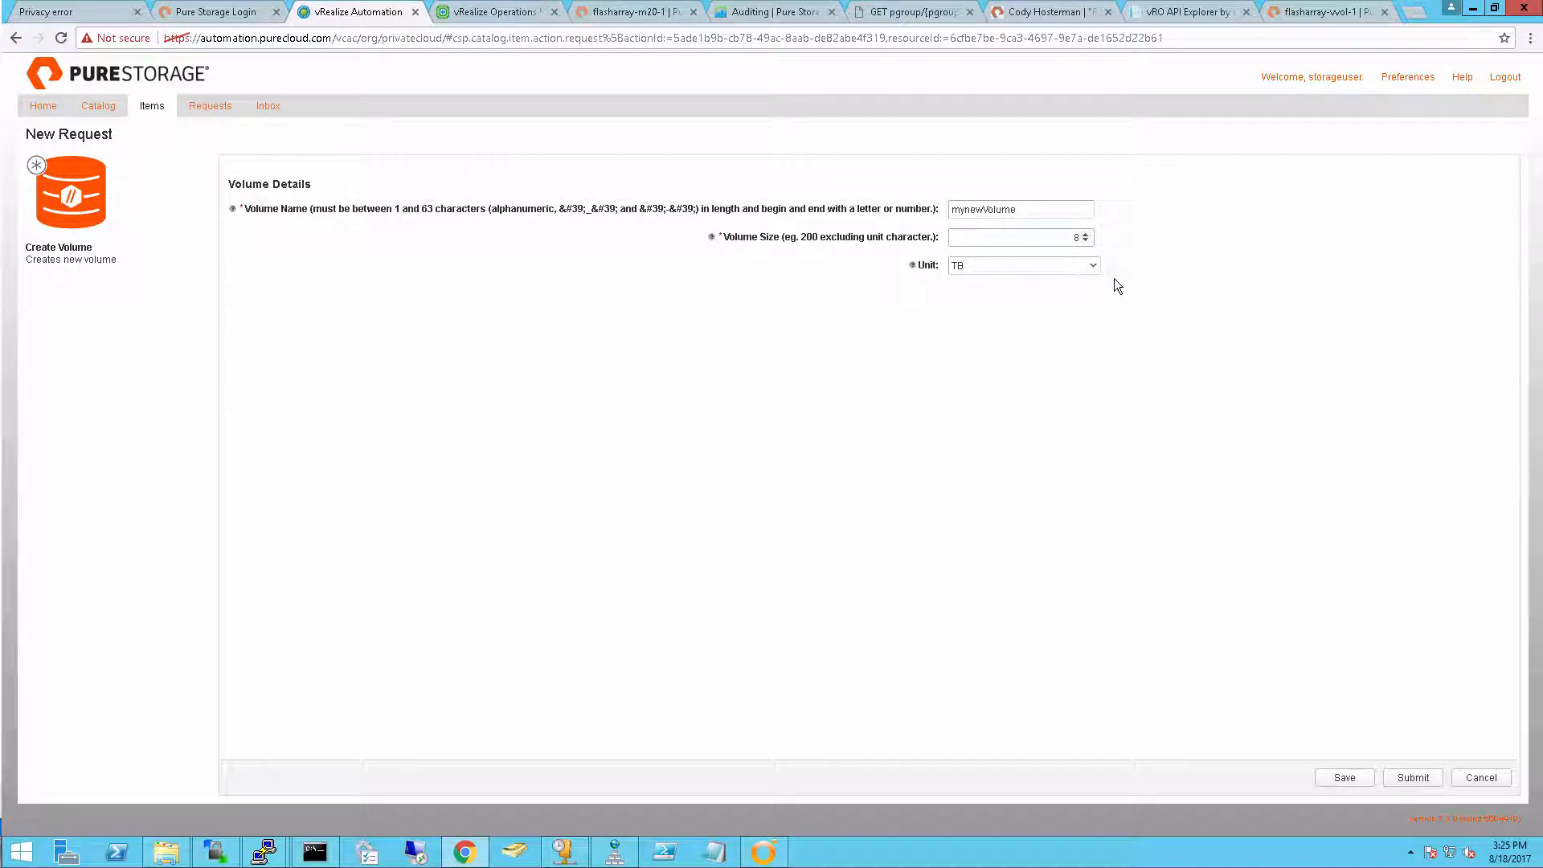
pyautogui.click(1423, 777)
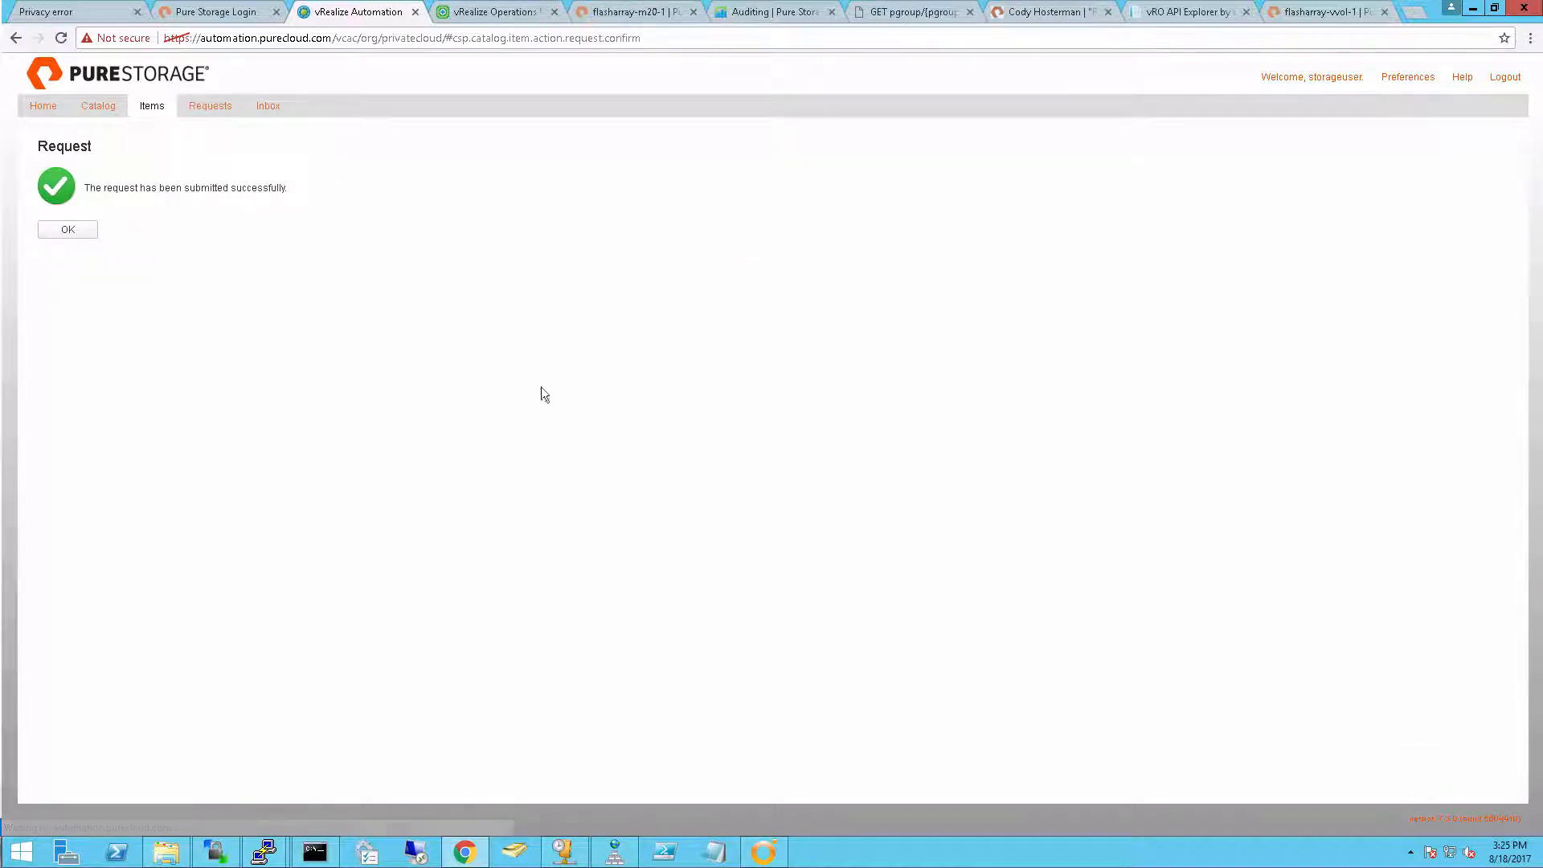
pyautogui.click(69, 230)
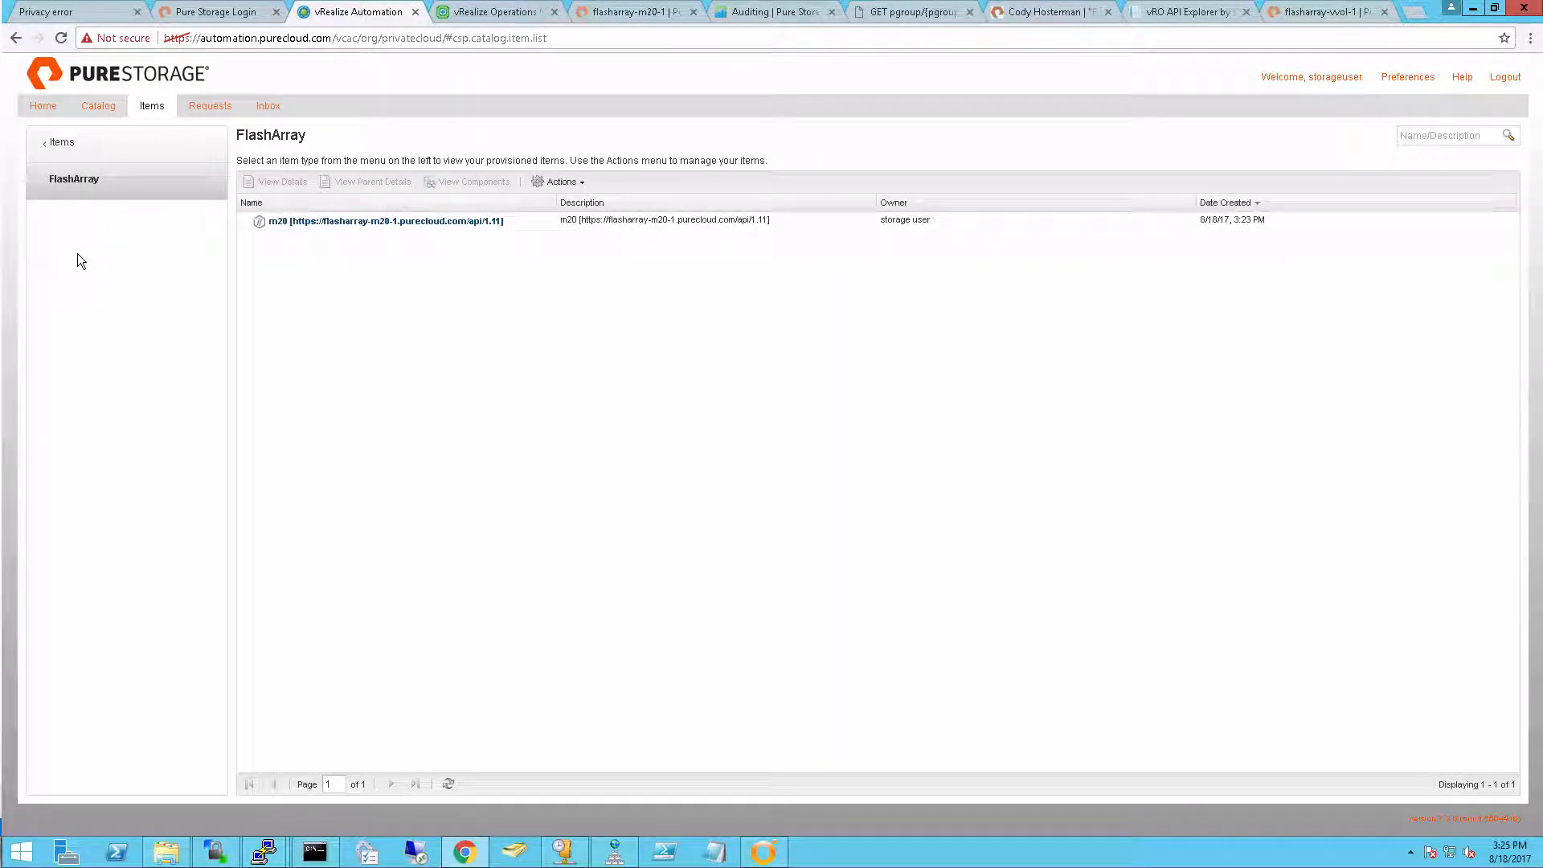
# Check the updated status of the submitted Create Volume request
pyautogui.click(212, 111)
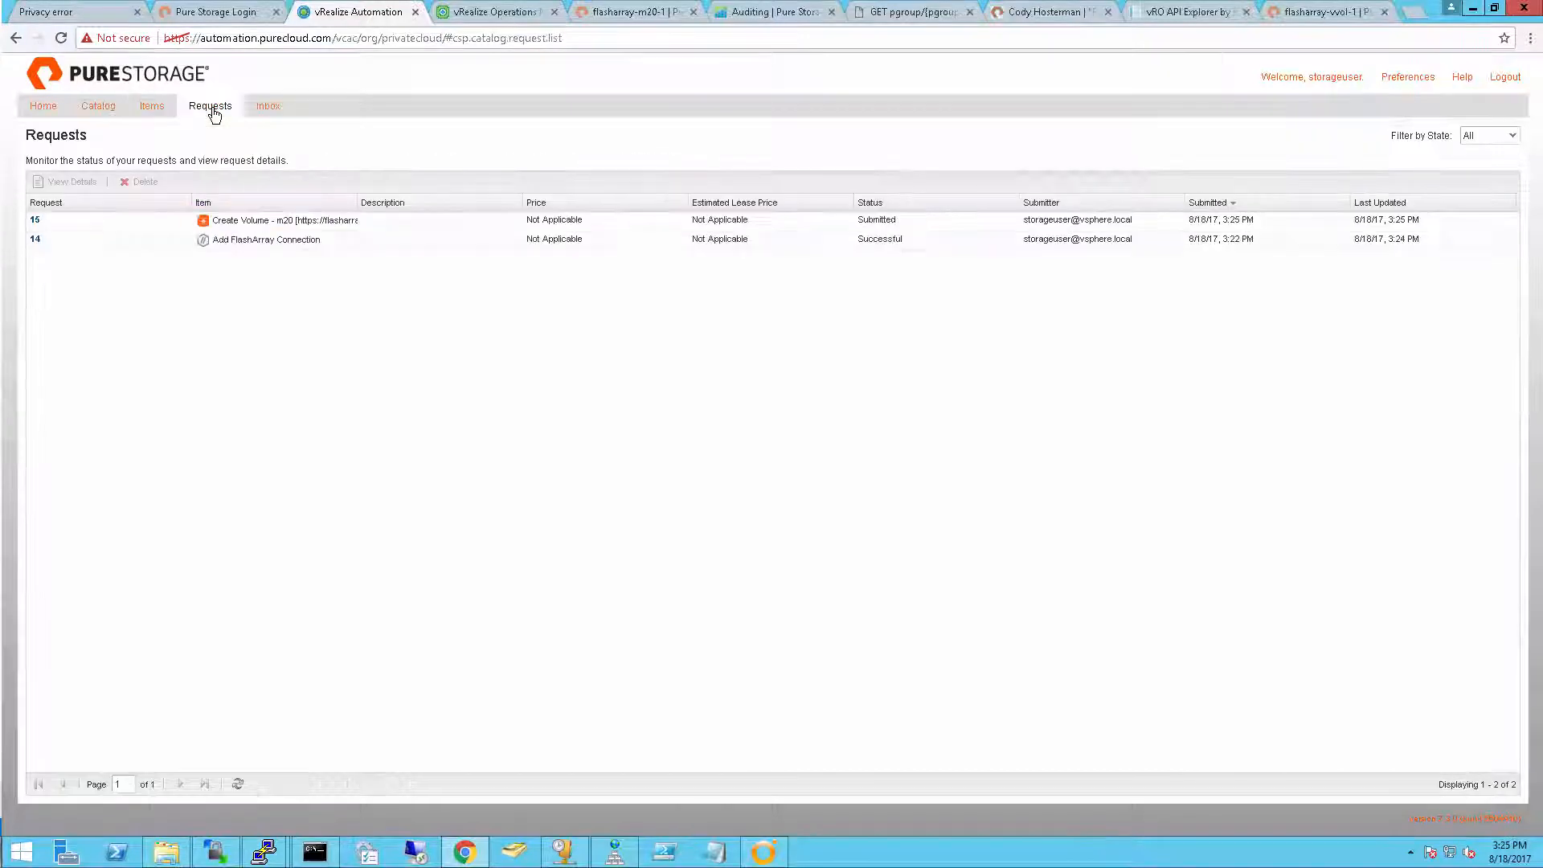
pyautogui.click(418, 223)
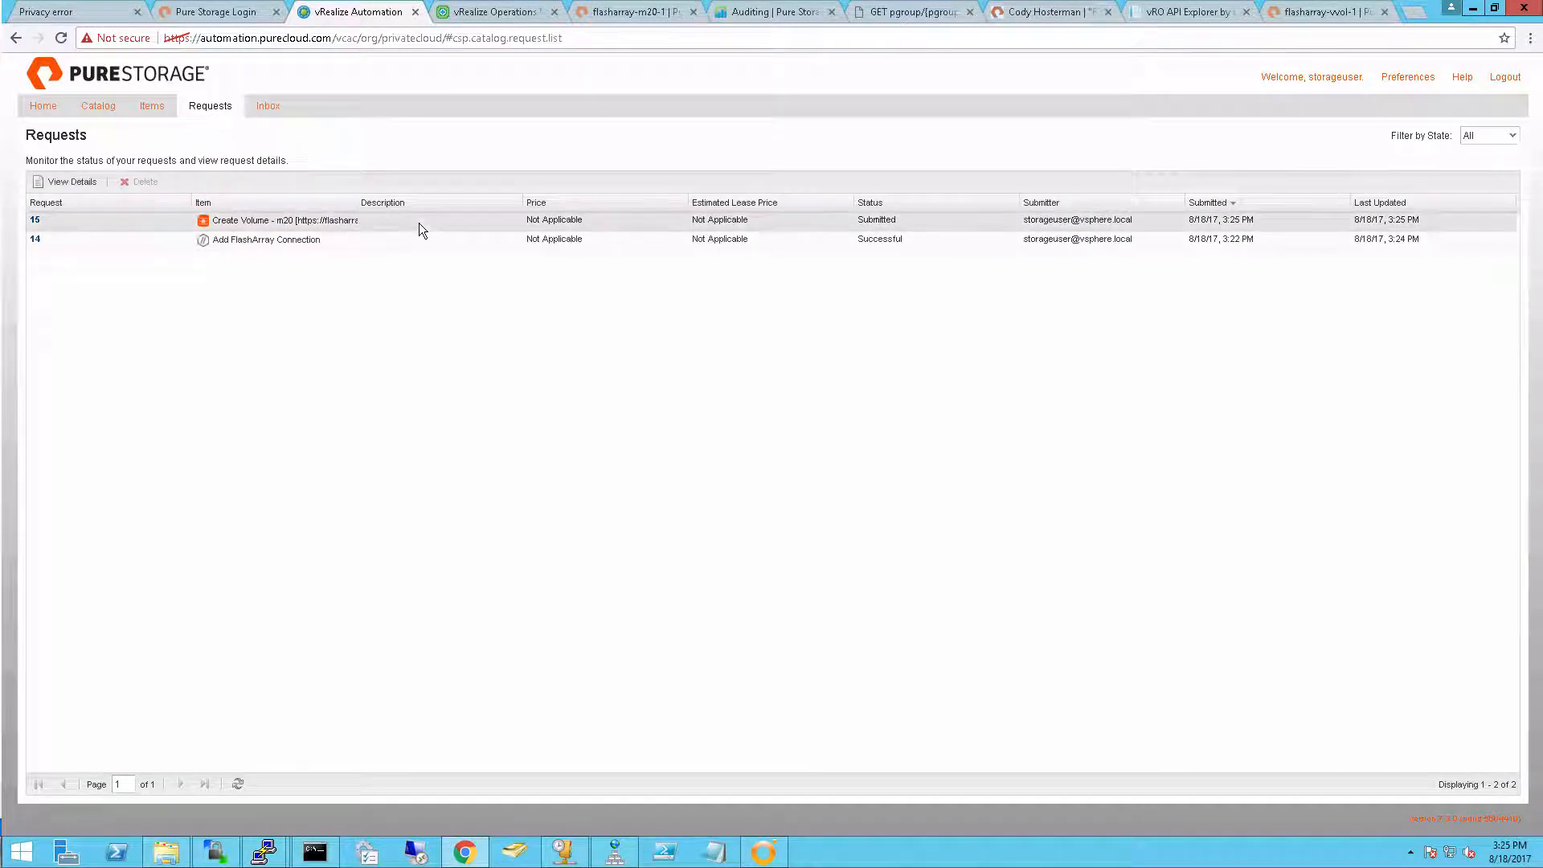
pyautogui.click(238, 785)
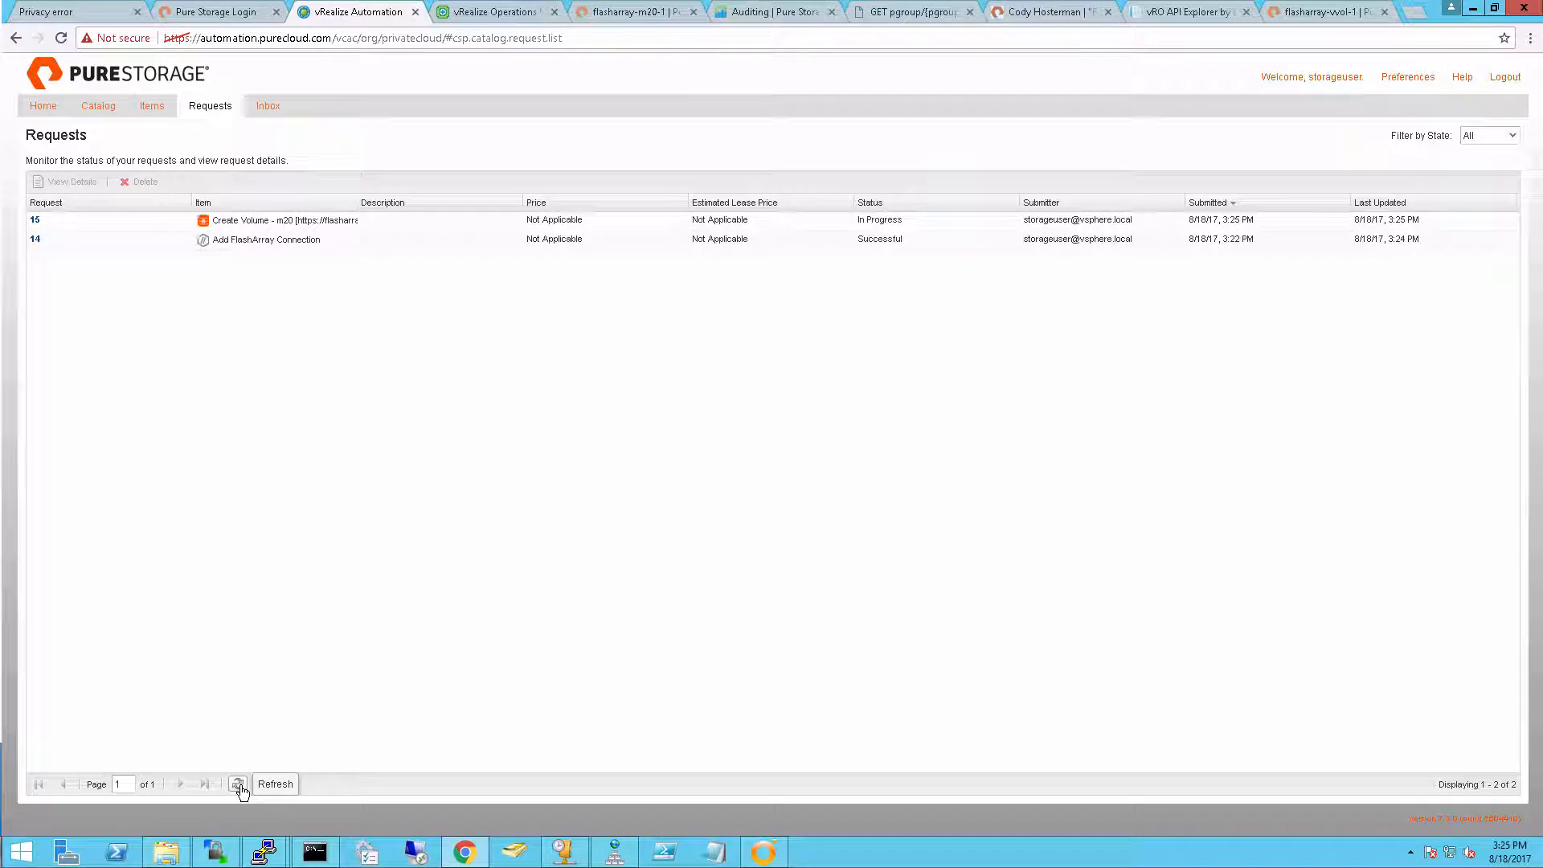
# Refresh the request list to follow the Create Volume request's status
pyautogui.click(238, 785)
pyautogui.click(239, 786)
pyautogui.click(237, 786)
pyautogui.click(231, 786)
pyautogui.click(230, 785)
pyautogui.click(230, 785)
# Submit a Create Snapshot request for the provisioned volume mynewVolume with the suffix newsnap
pyautogui.click(160, 107)
pyautogui.click(131, 229)
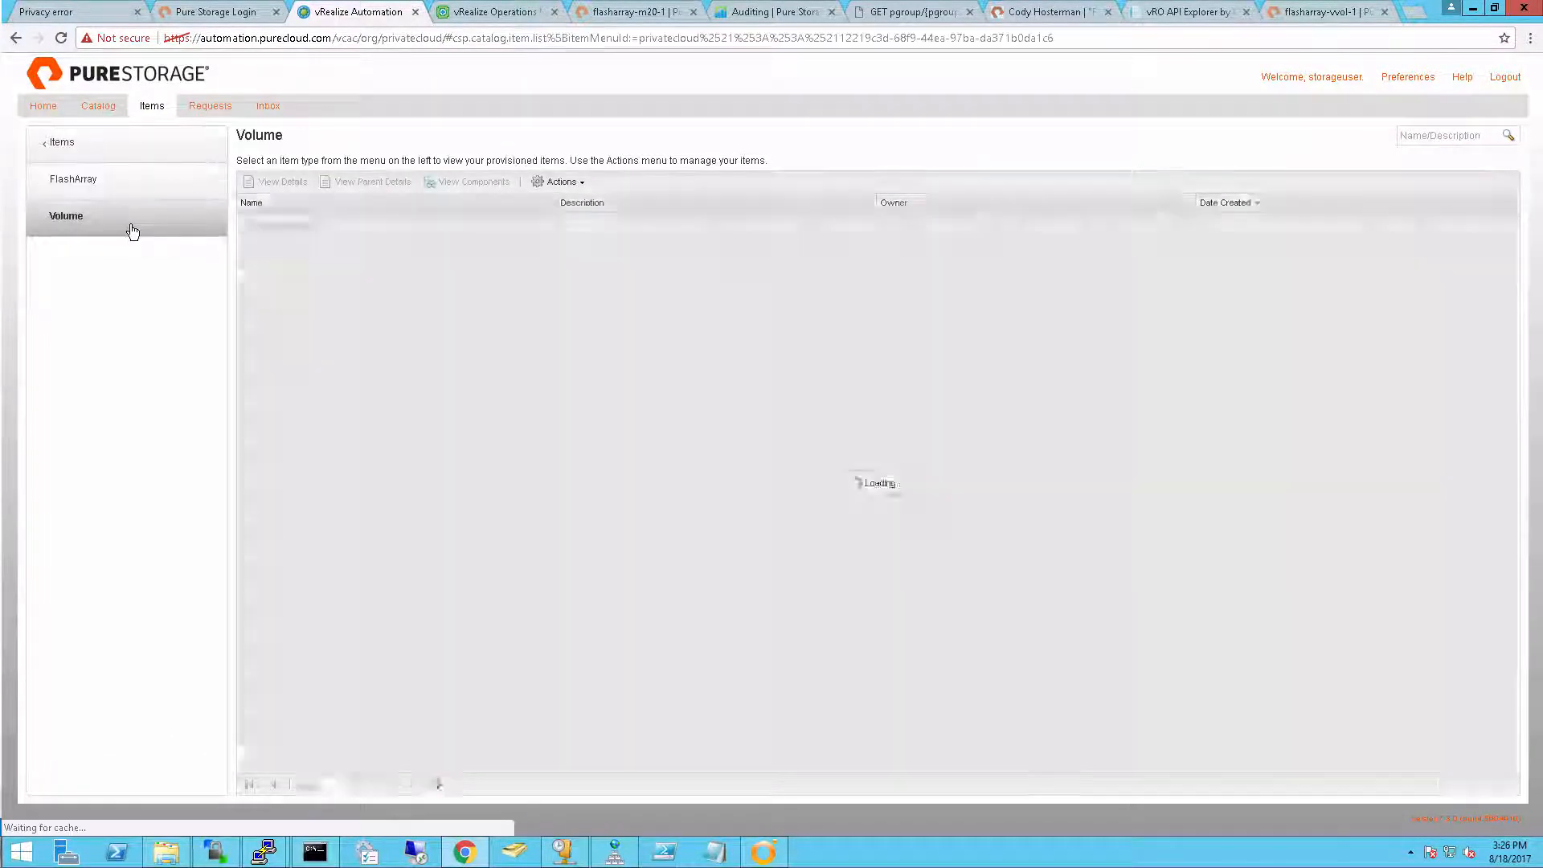
pyautogui.click(542, 225)
pyautogui.click(561, 182)
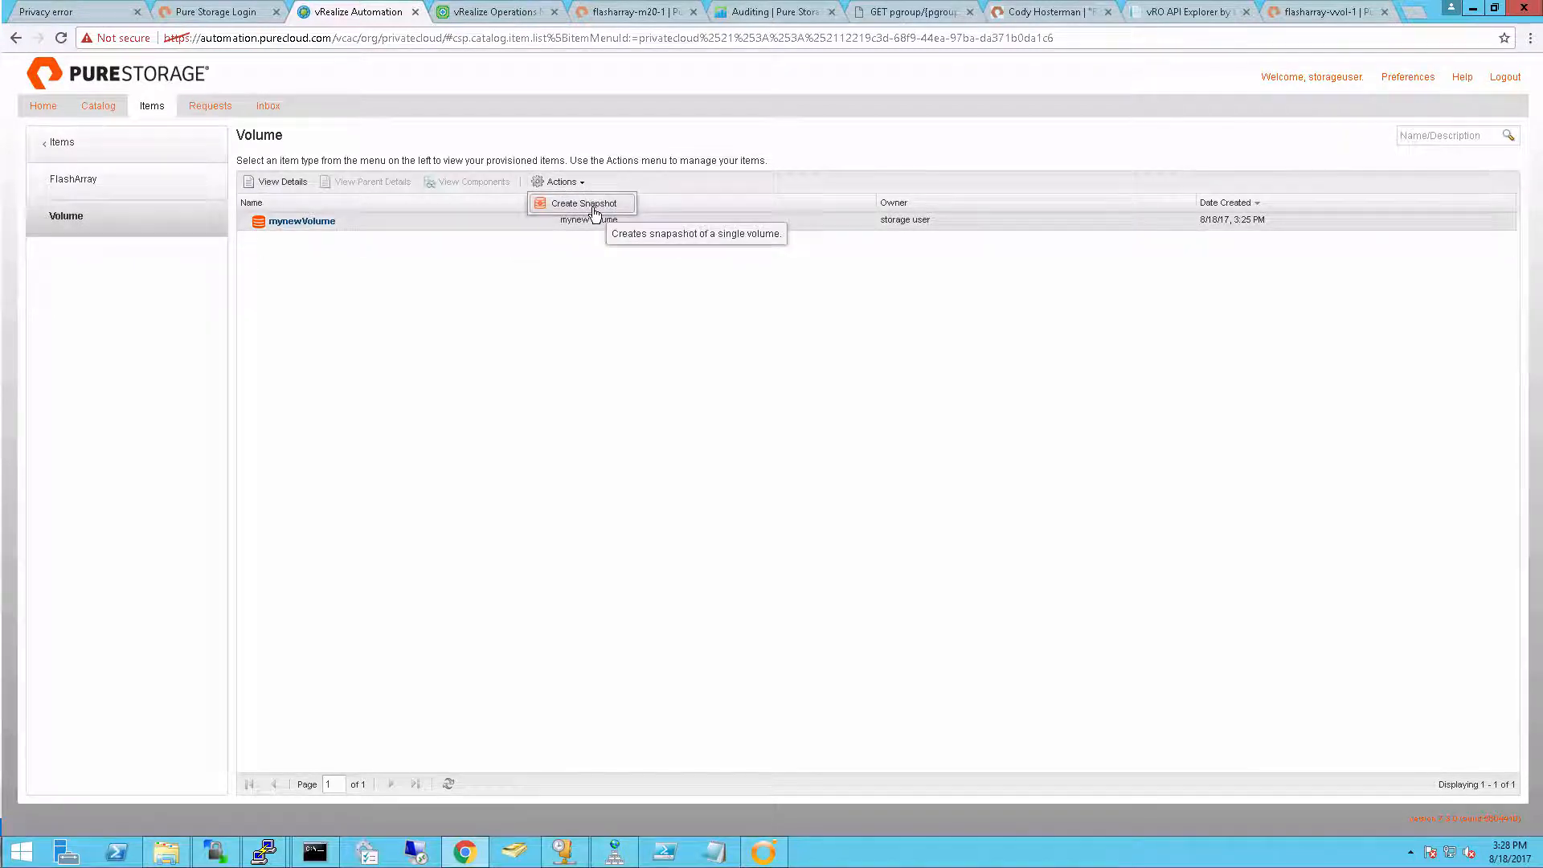
pyautogui.click(595, 211)
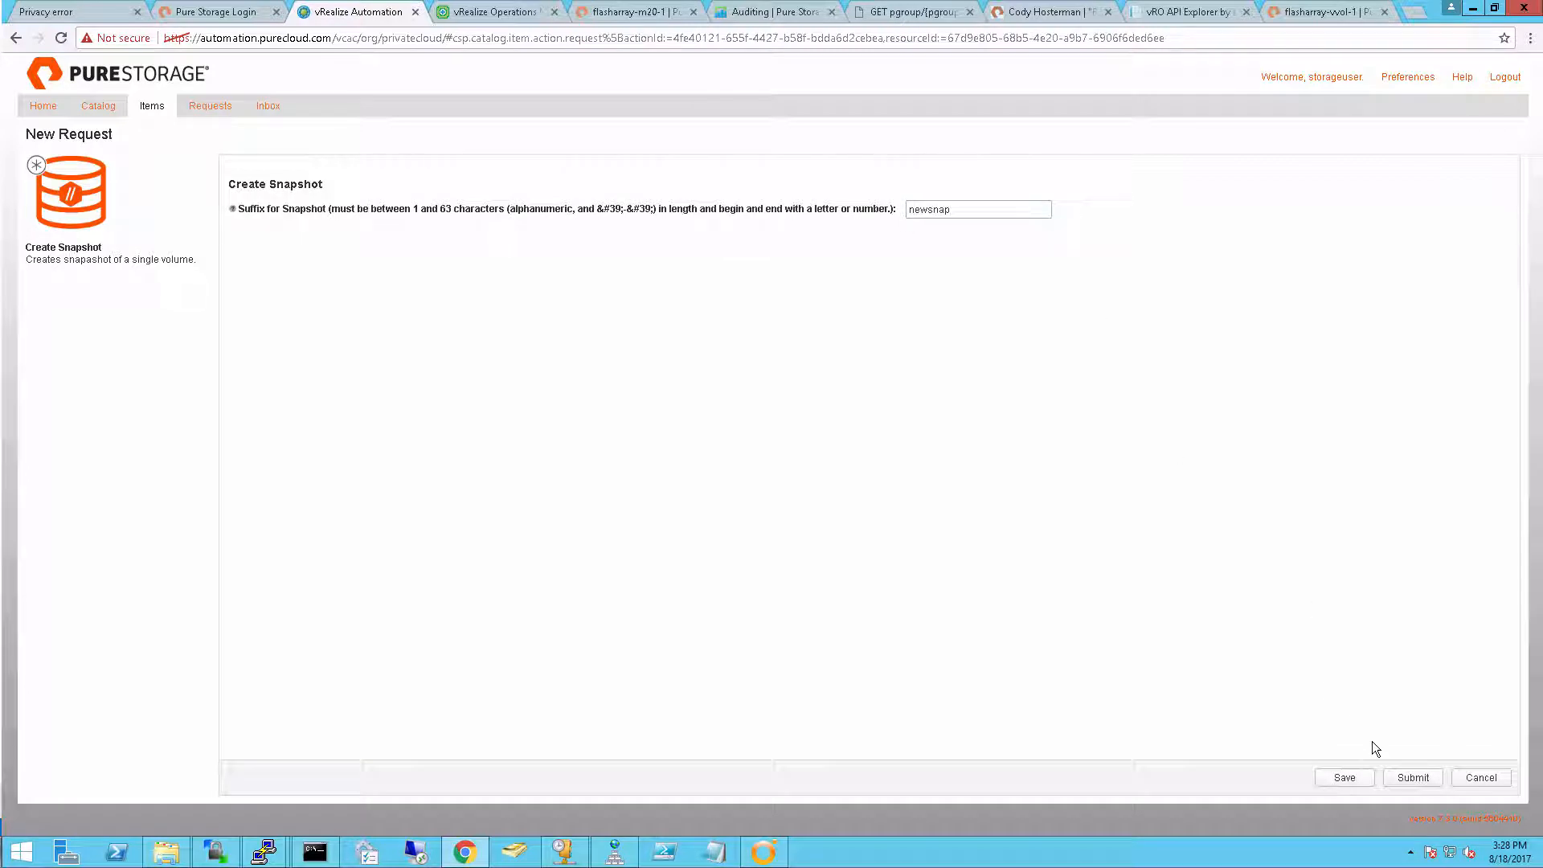
pyautogui.click(1414, 778)
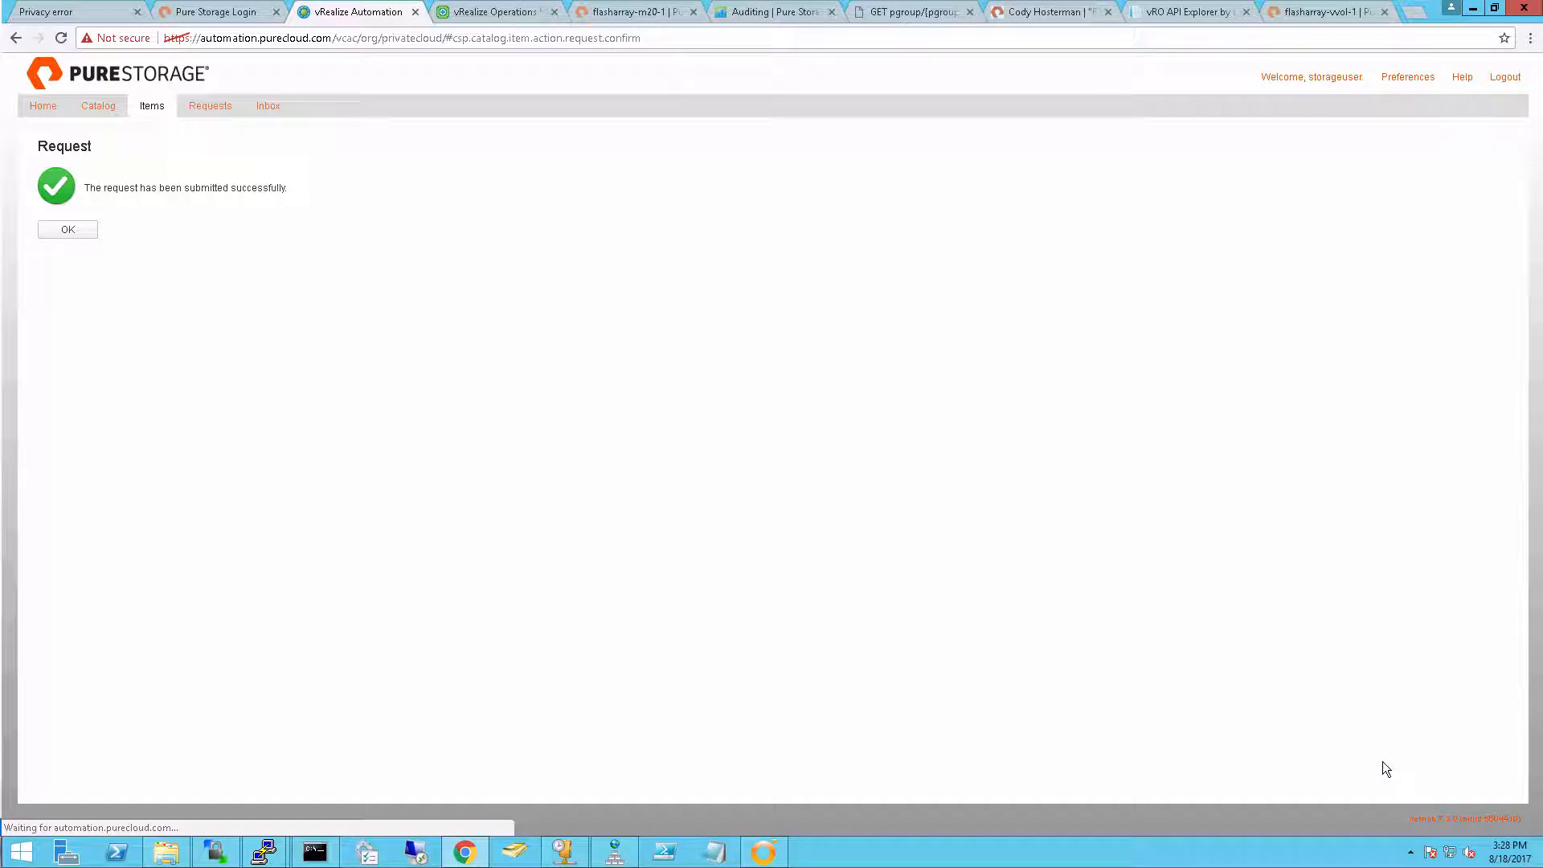
pyautogui.click(73, 229)
# Check the refreshed status of the Create Snapshot request for mynewVolume
pyautogui.click(208, 106)
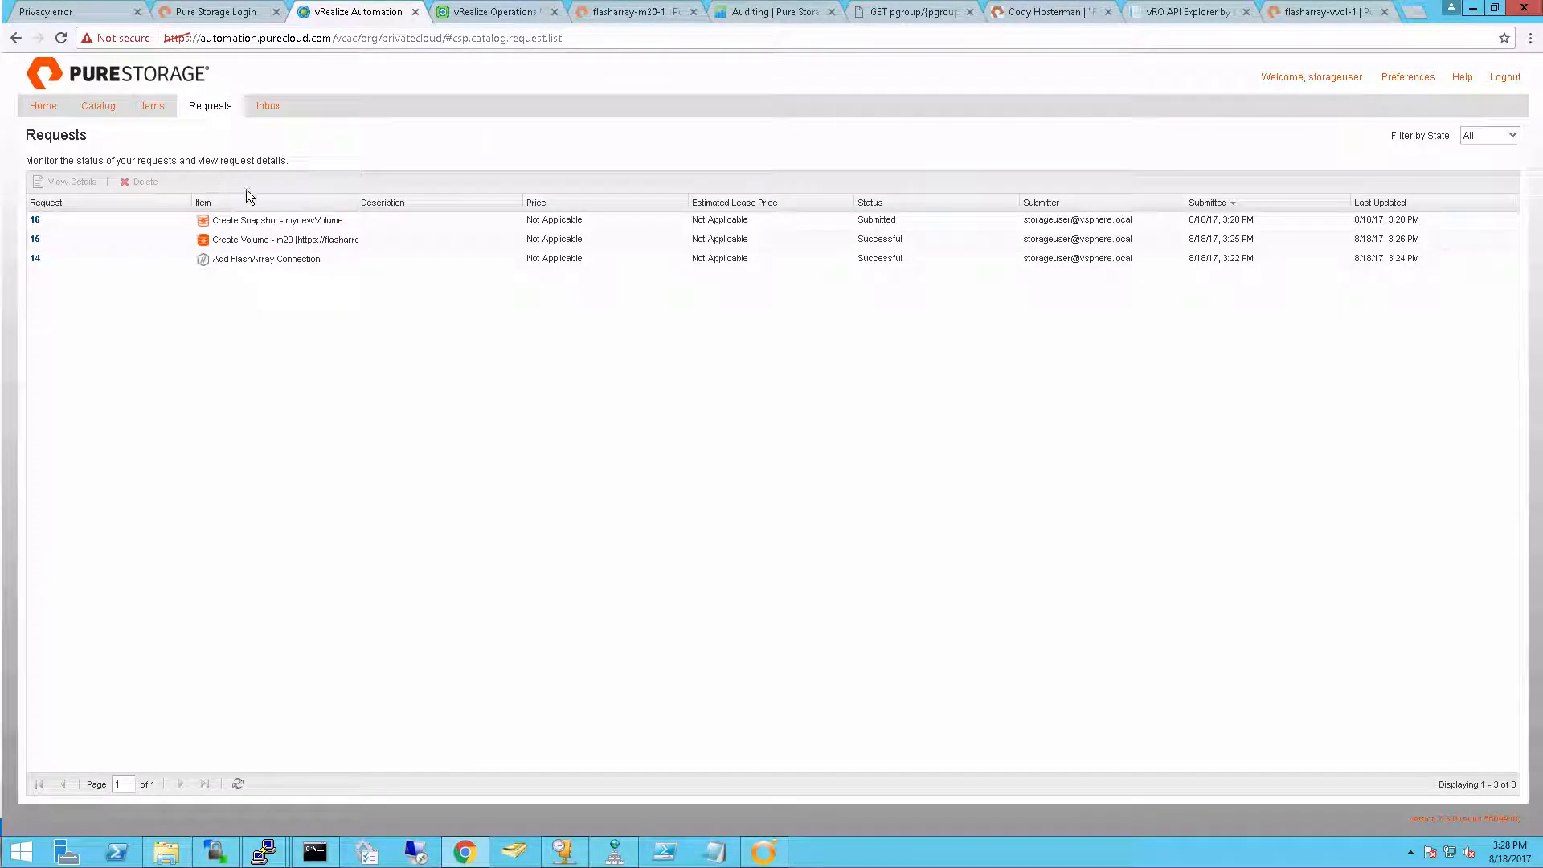
pyautogui.click(233, 787)
pyautogui.click(233, 785)
pyautogui.click(233, 785)
# View the new mynewVolume.newsnap entry among the provisioned snapshot items
pyautogui.click(152, 105)
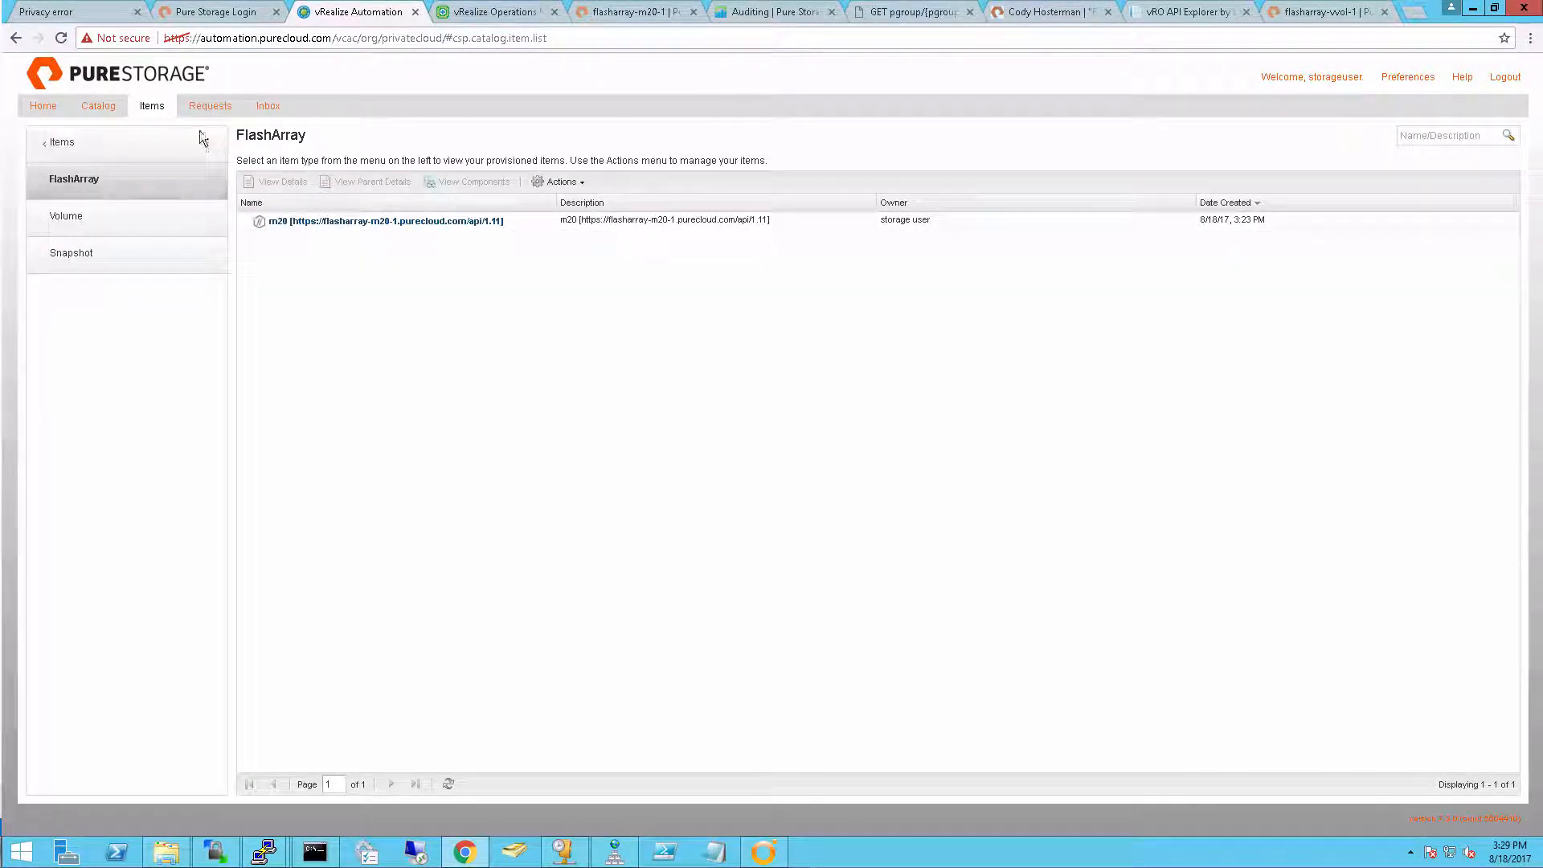
pyautogui.click(162, 267)
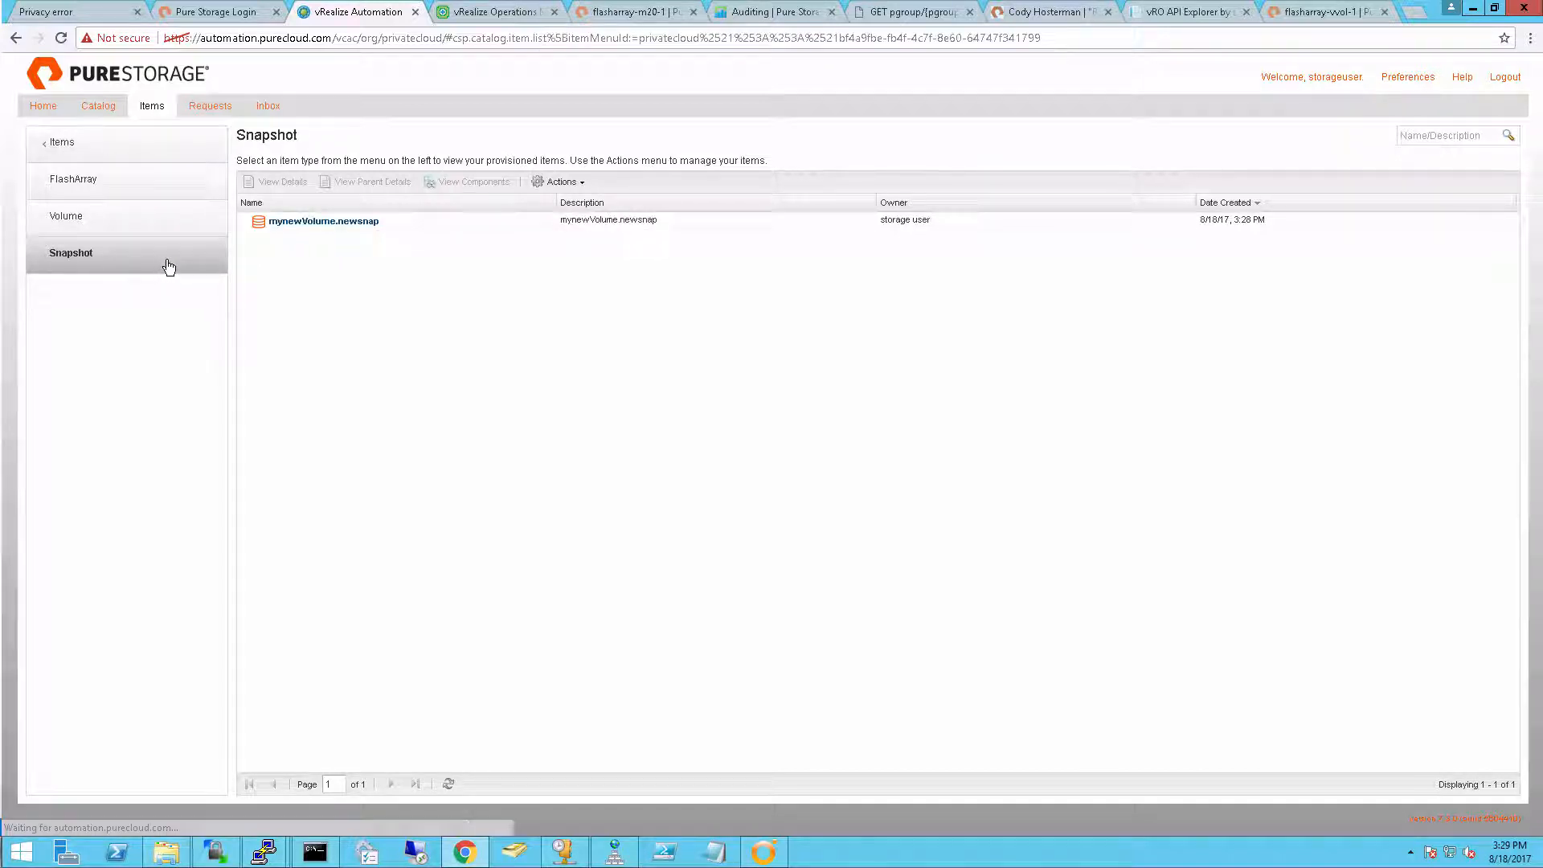
pyautogui.click(410, 222)
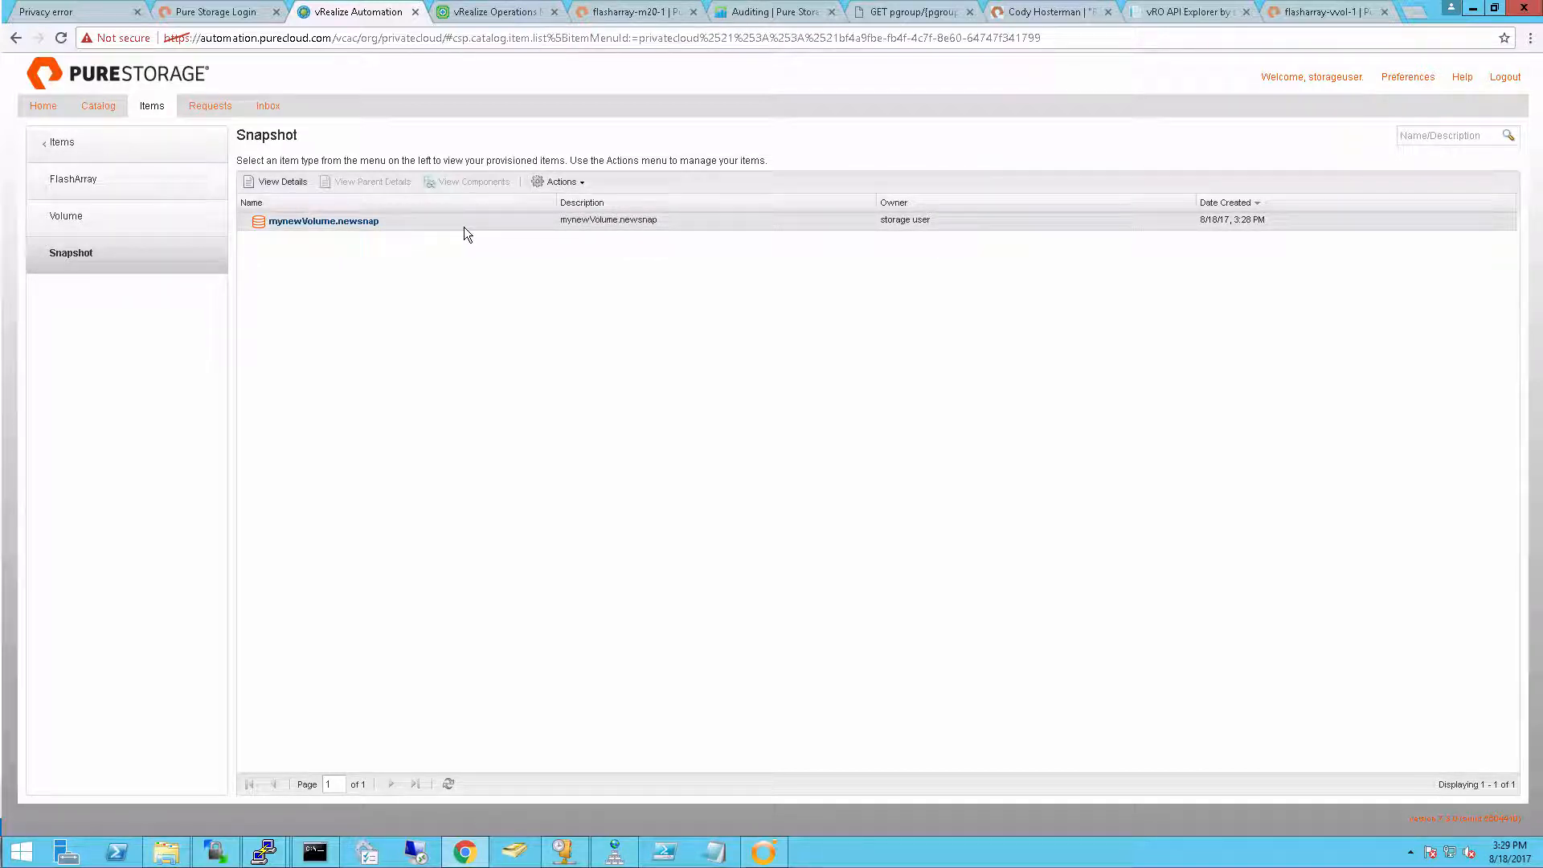
# Start a catalog request for a VMFS datastore on a new FlashArray volume, choosing the Mission cluster in vcenter-2's San Francisco datacenter
pyautogui.click(99, 112)
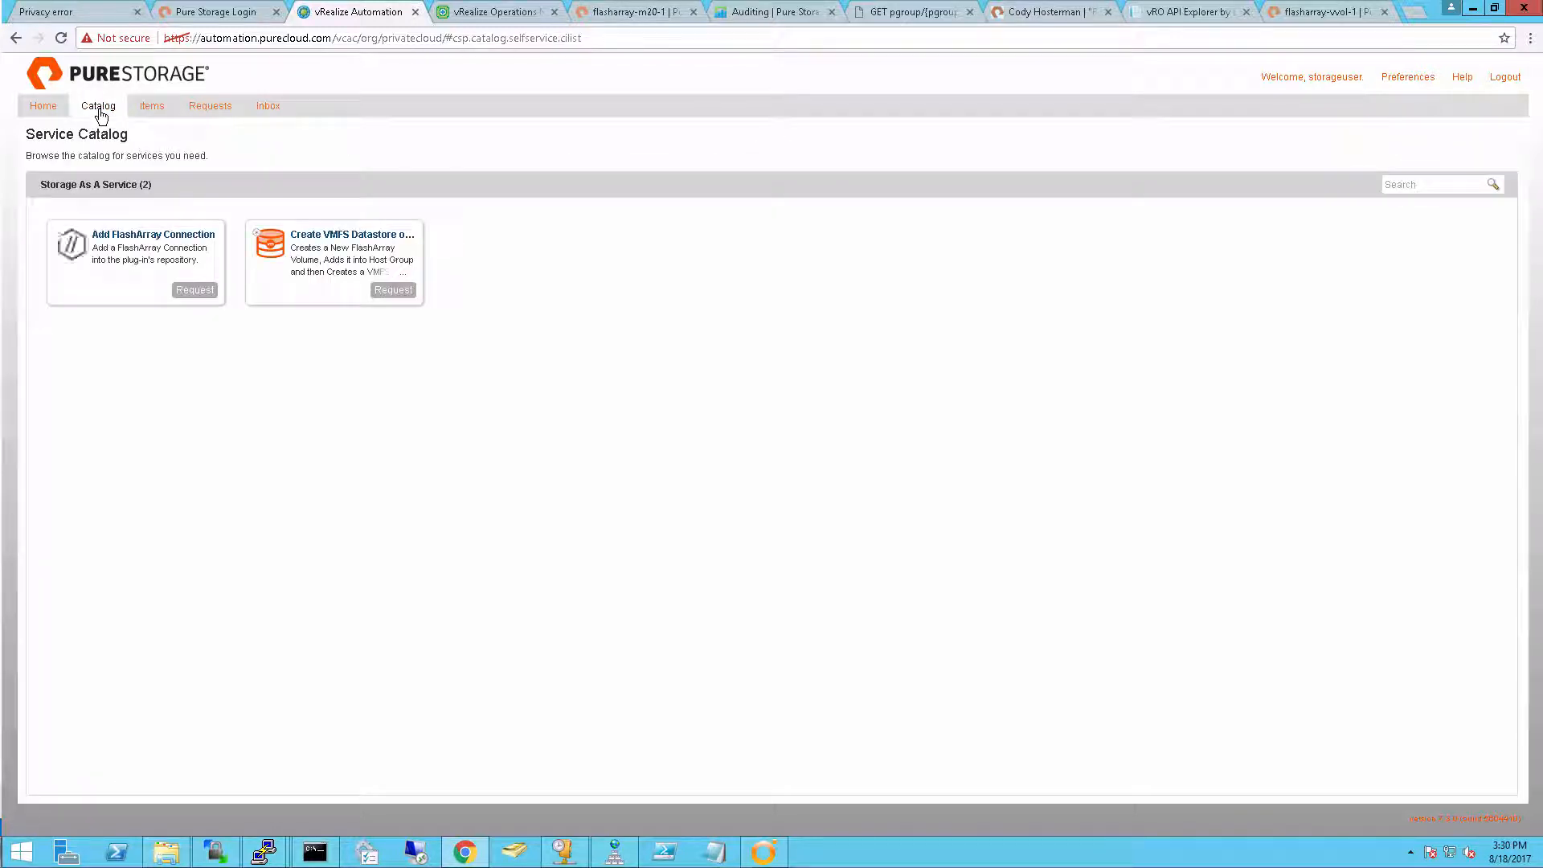
pyautogui.click(393, 289)
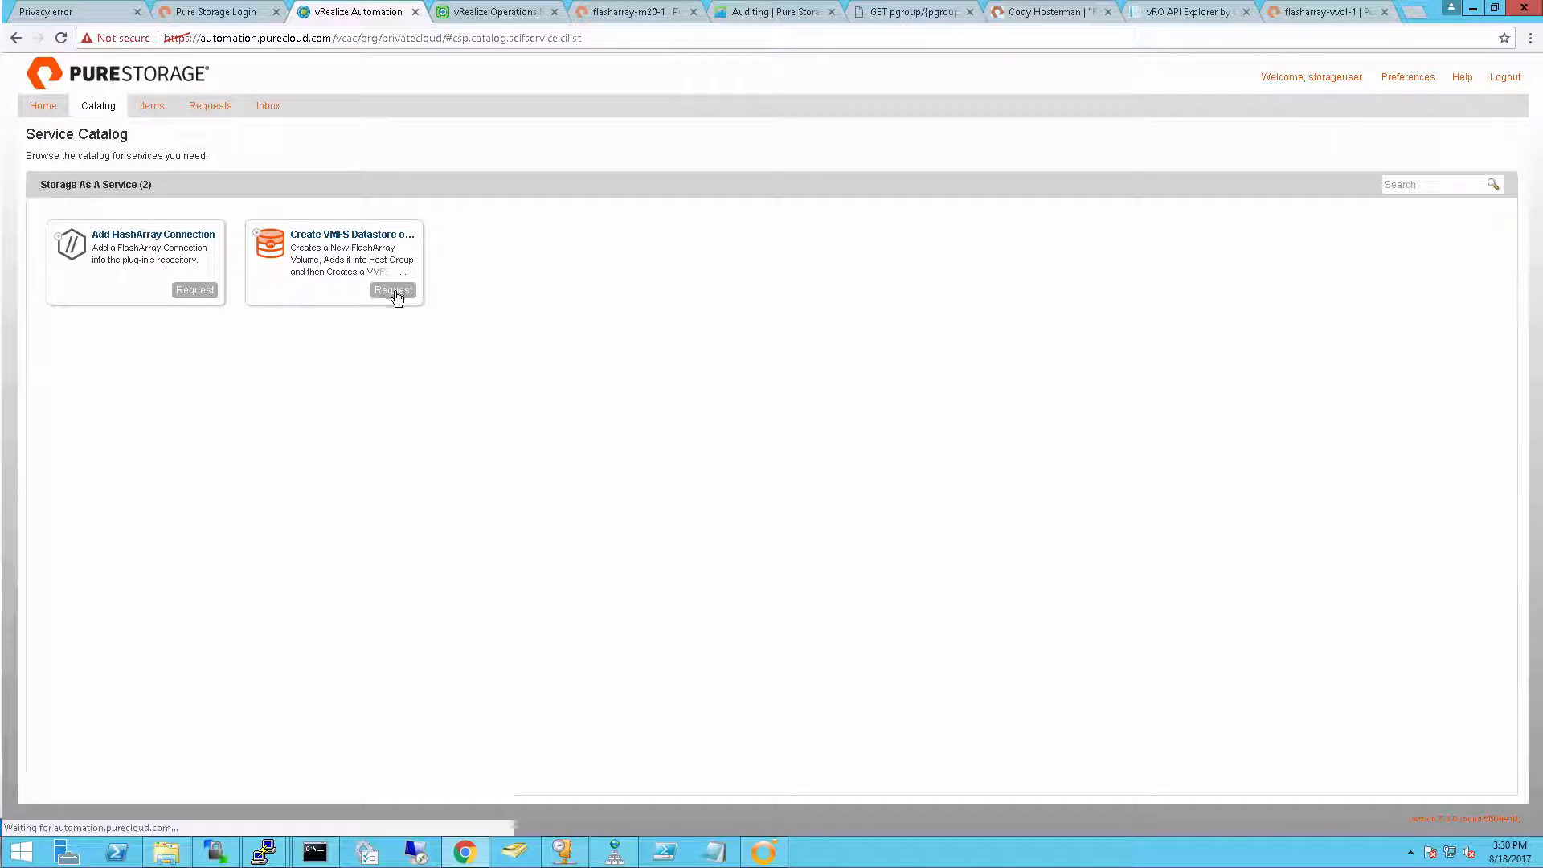
pyautogui.click(672, 207)
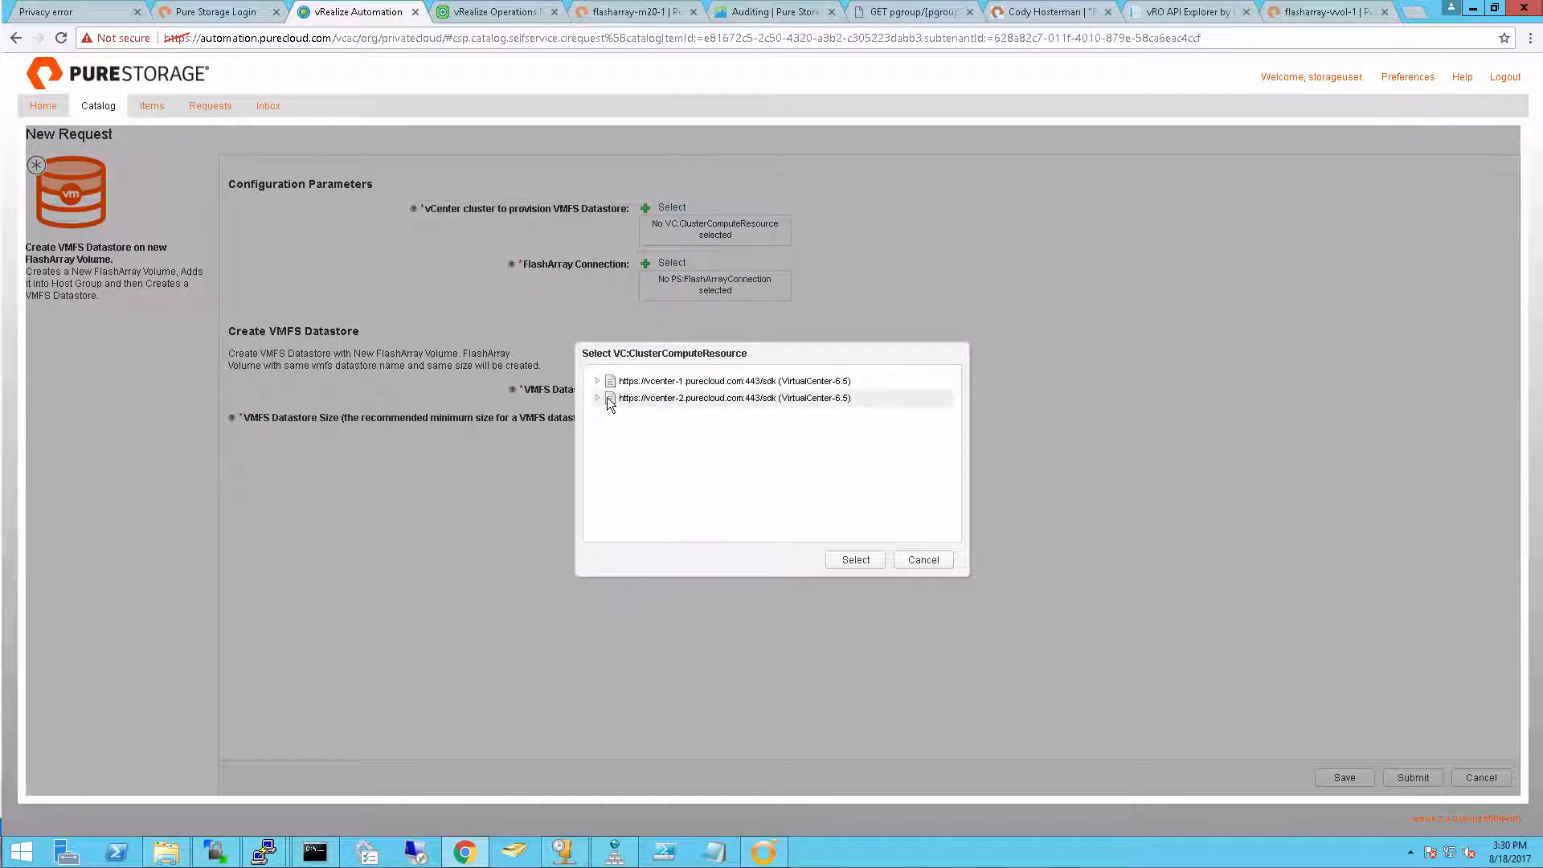
pyautogui.click(599, 398)
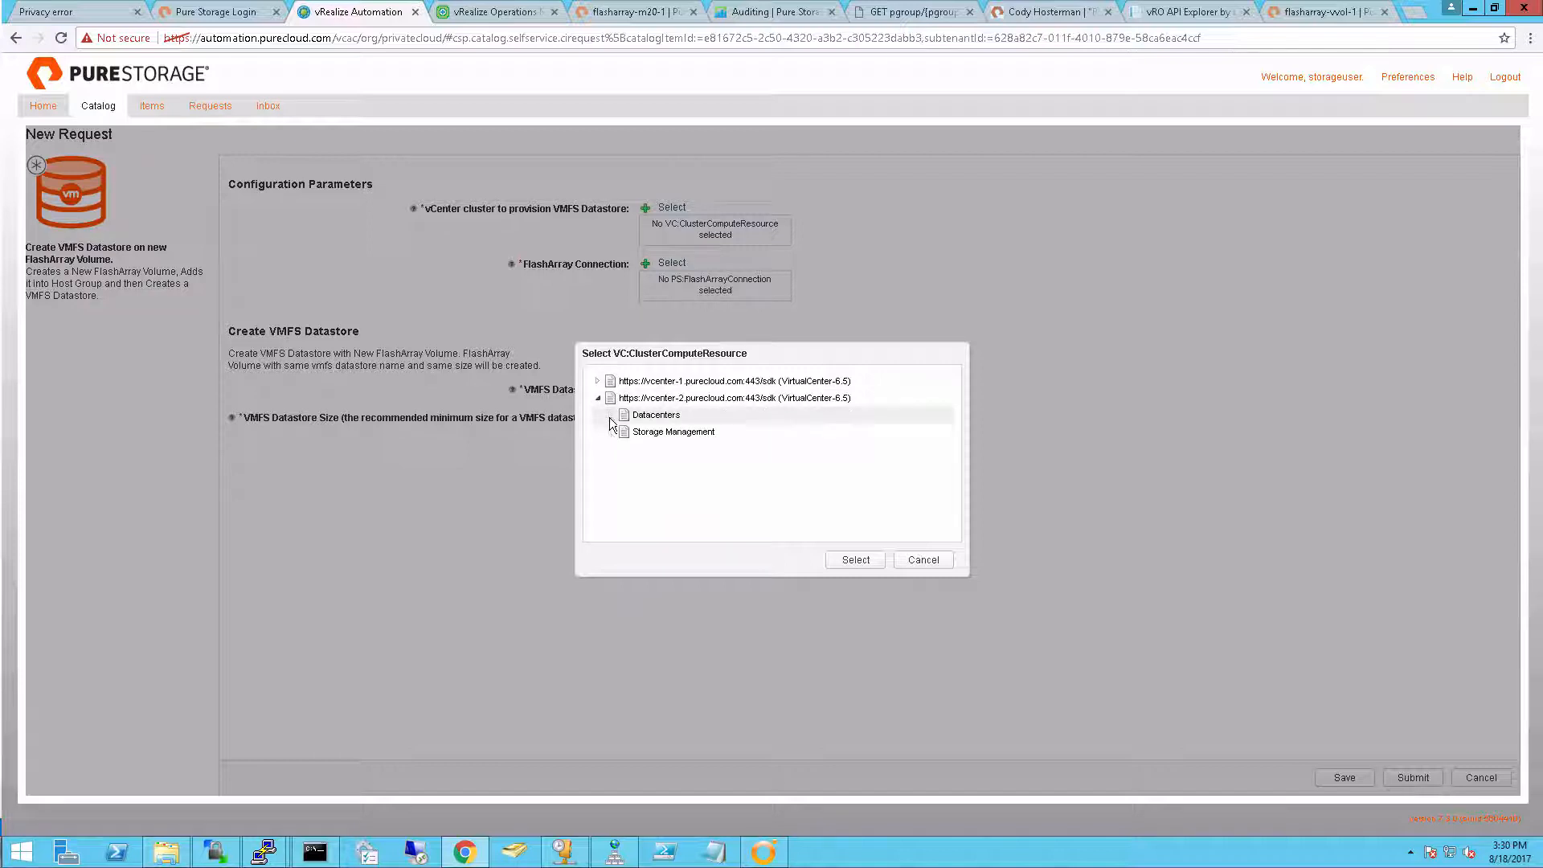
pyautogui.click(611, 416)
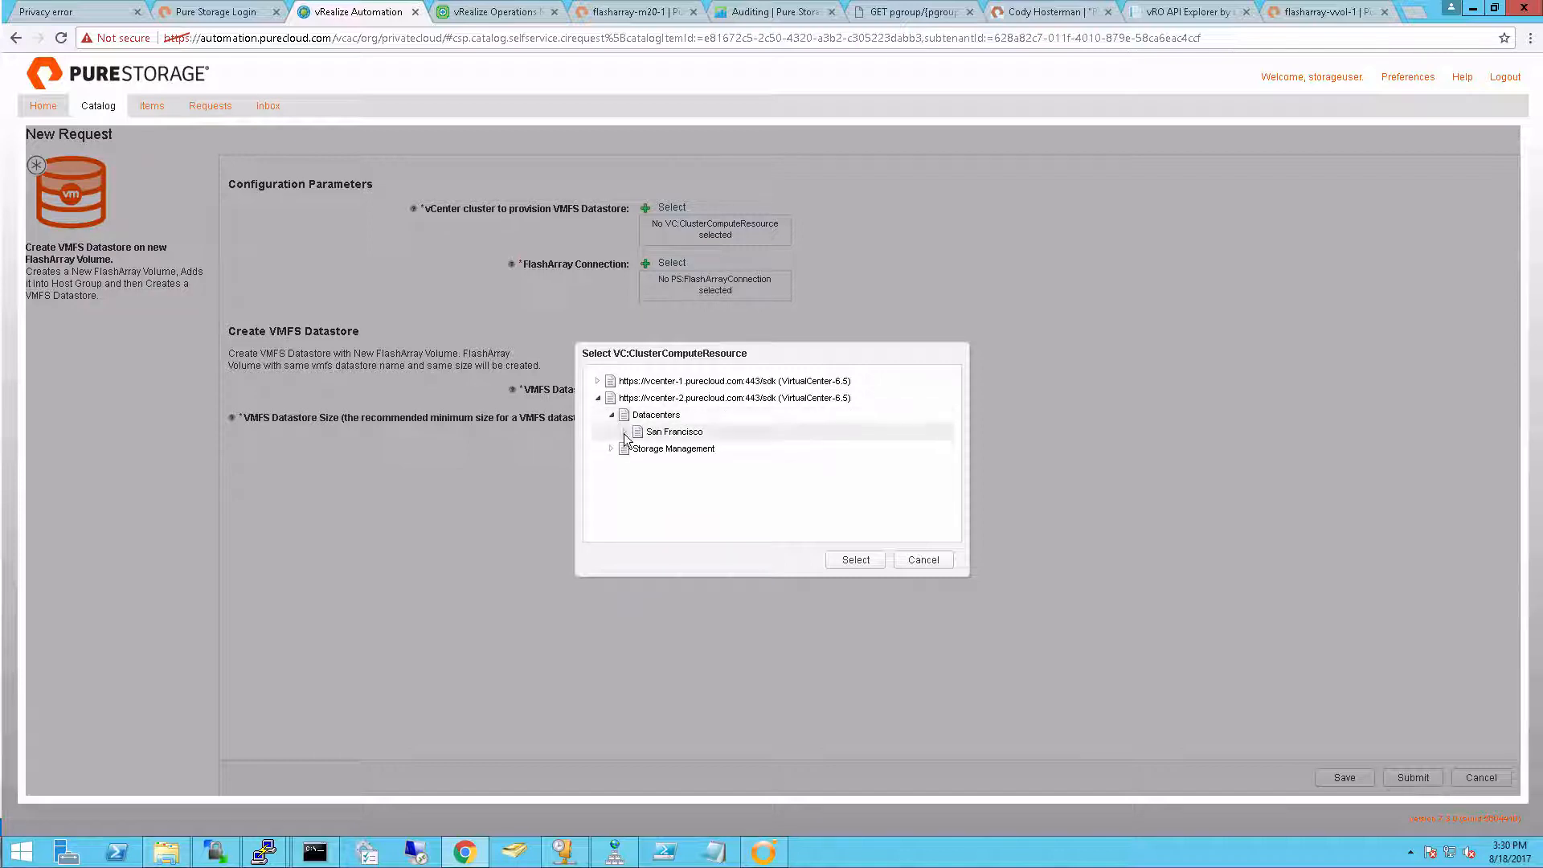
pyautogui.click(625, 432)
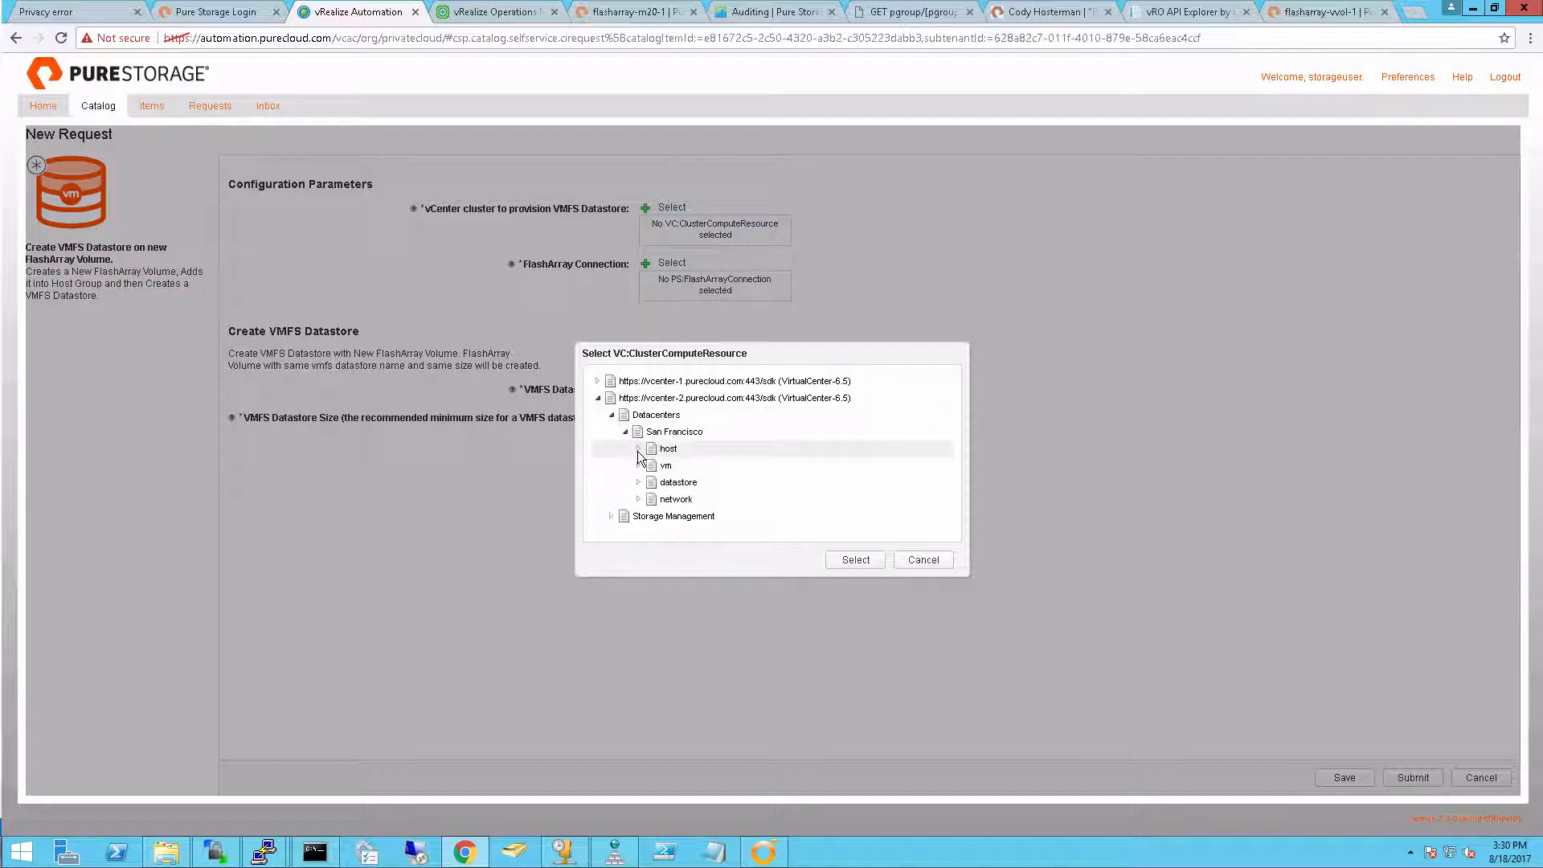
pyautogui.click(638, 449)
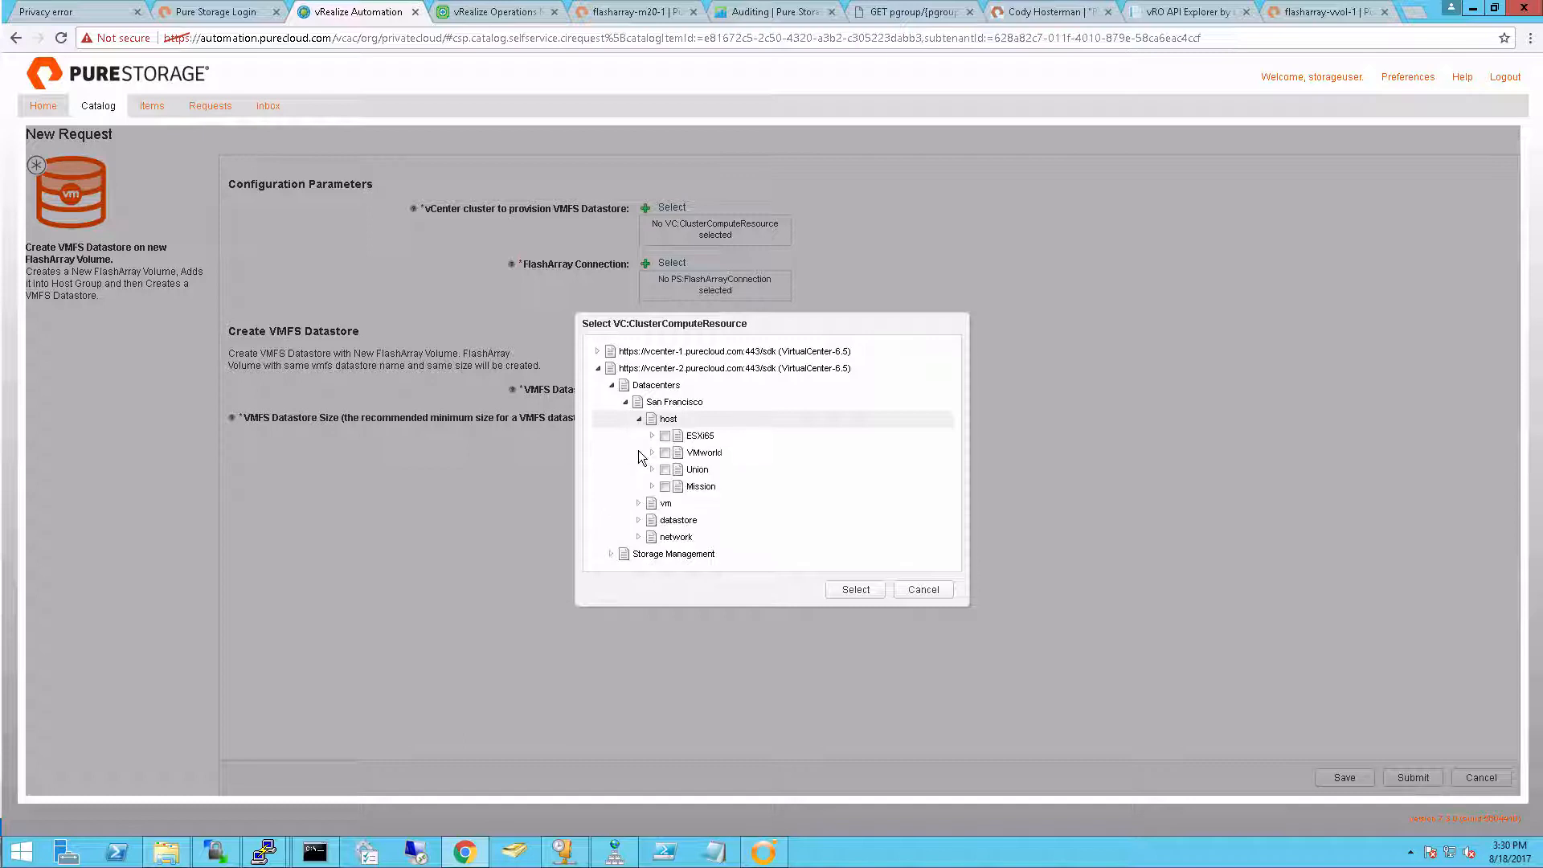
pyautogui.click(665, 487)
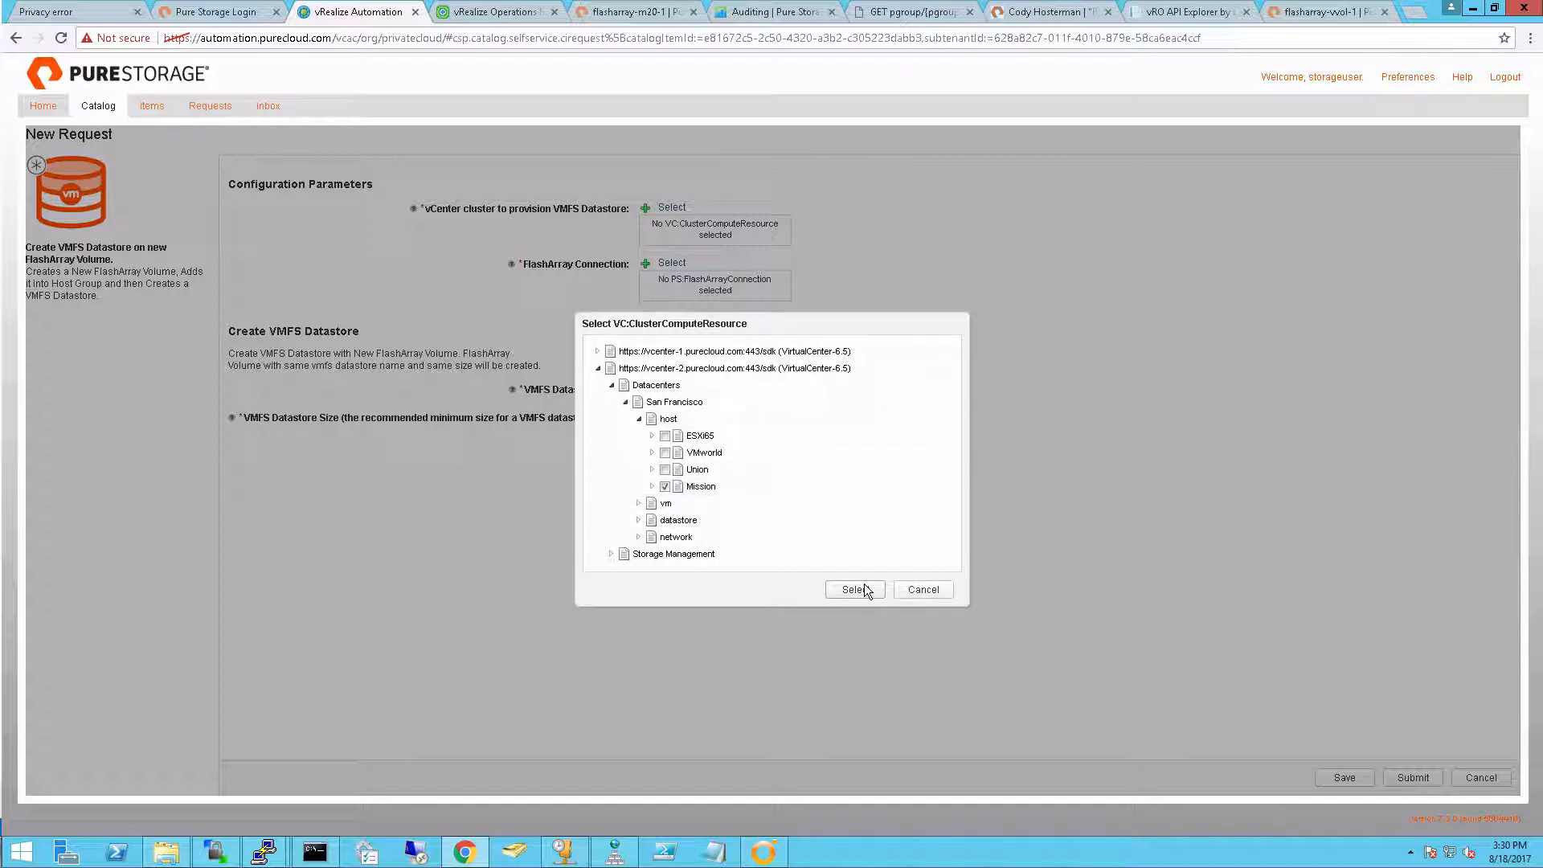
pyautogui.click(854, 590)
# Choose m20 as the FlashArray connection for the VMFS datastore request
pyautogui.click(660, 256)
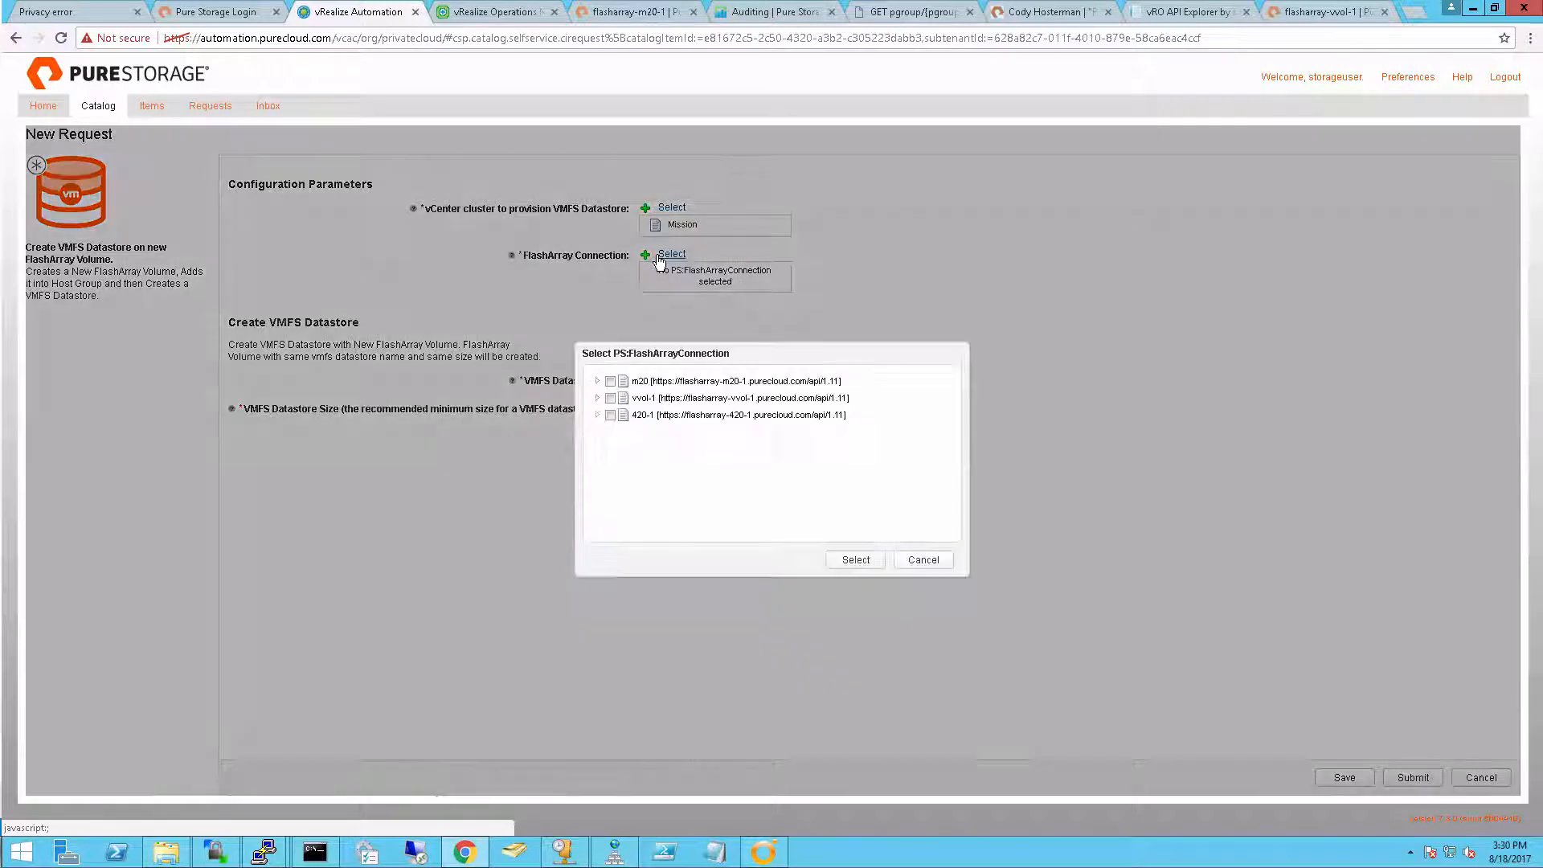
pyautogui.click(611, 381)
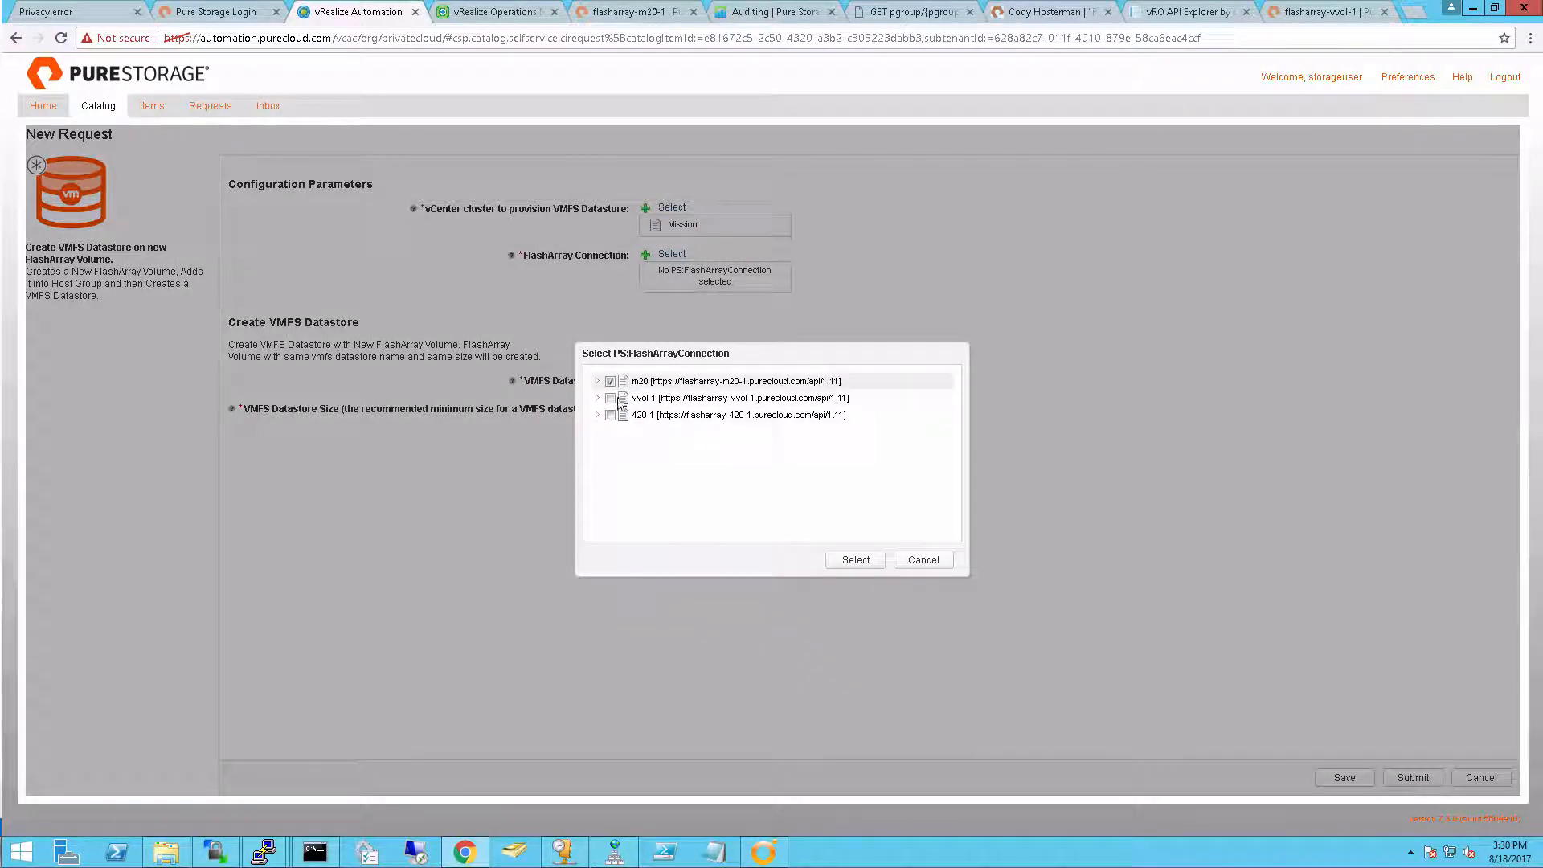
pyautogui.click(866, 562)
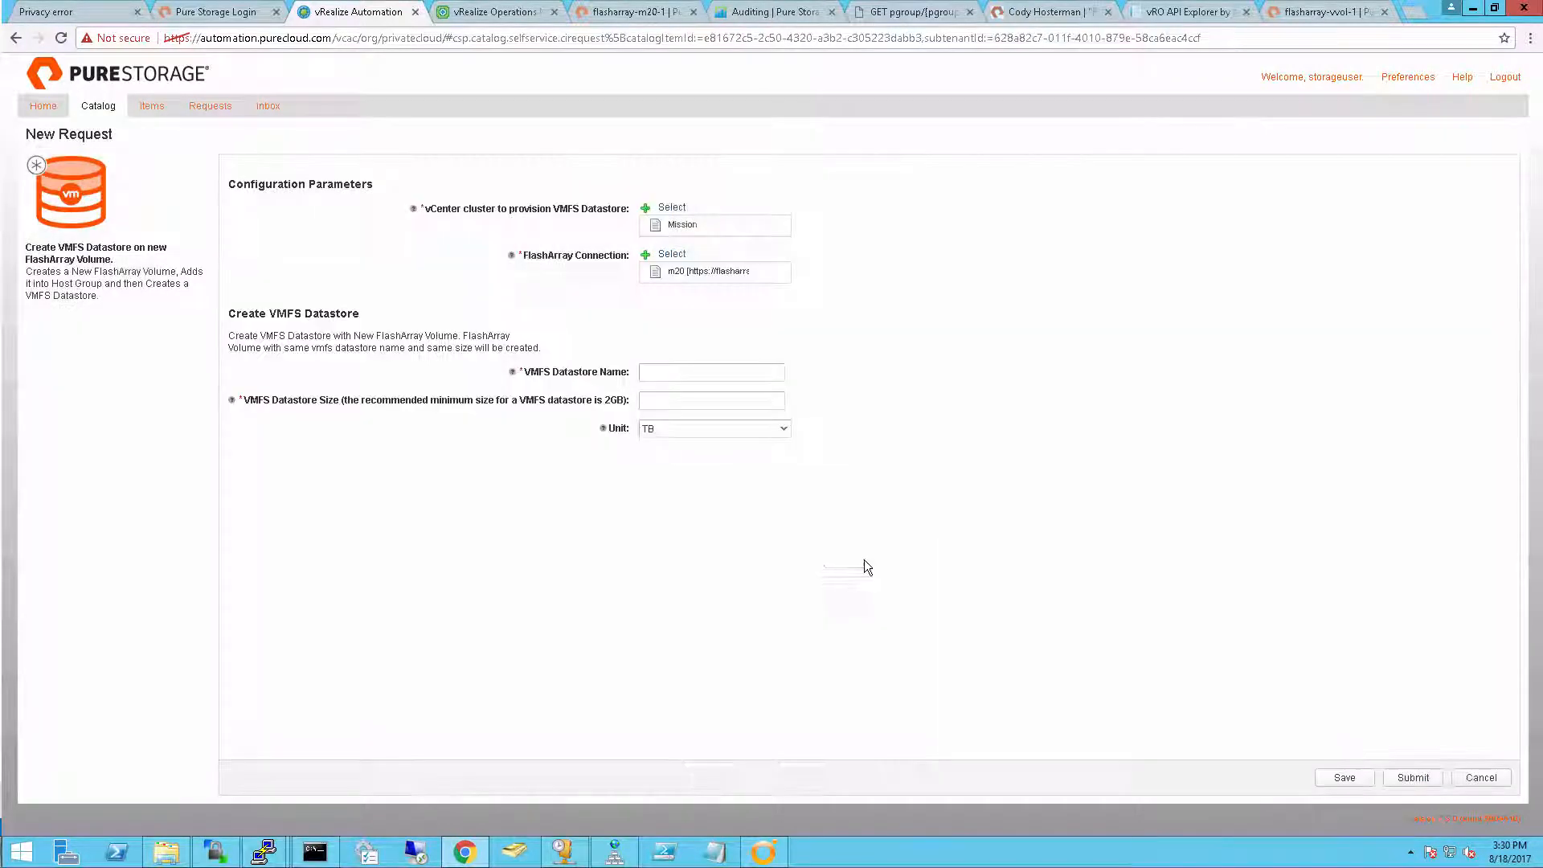
# Name the VMFS datastore newvRAVMFS-01, enter its size, and submit the request
pyautogui.click(661, 374)
pyautogui.write('-U')
pyautogui.click(696, 399)
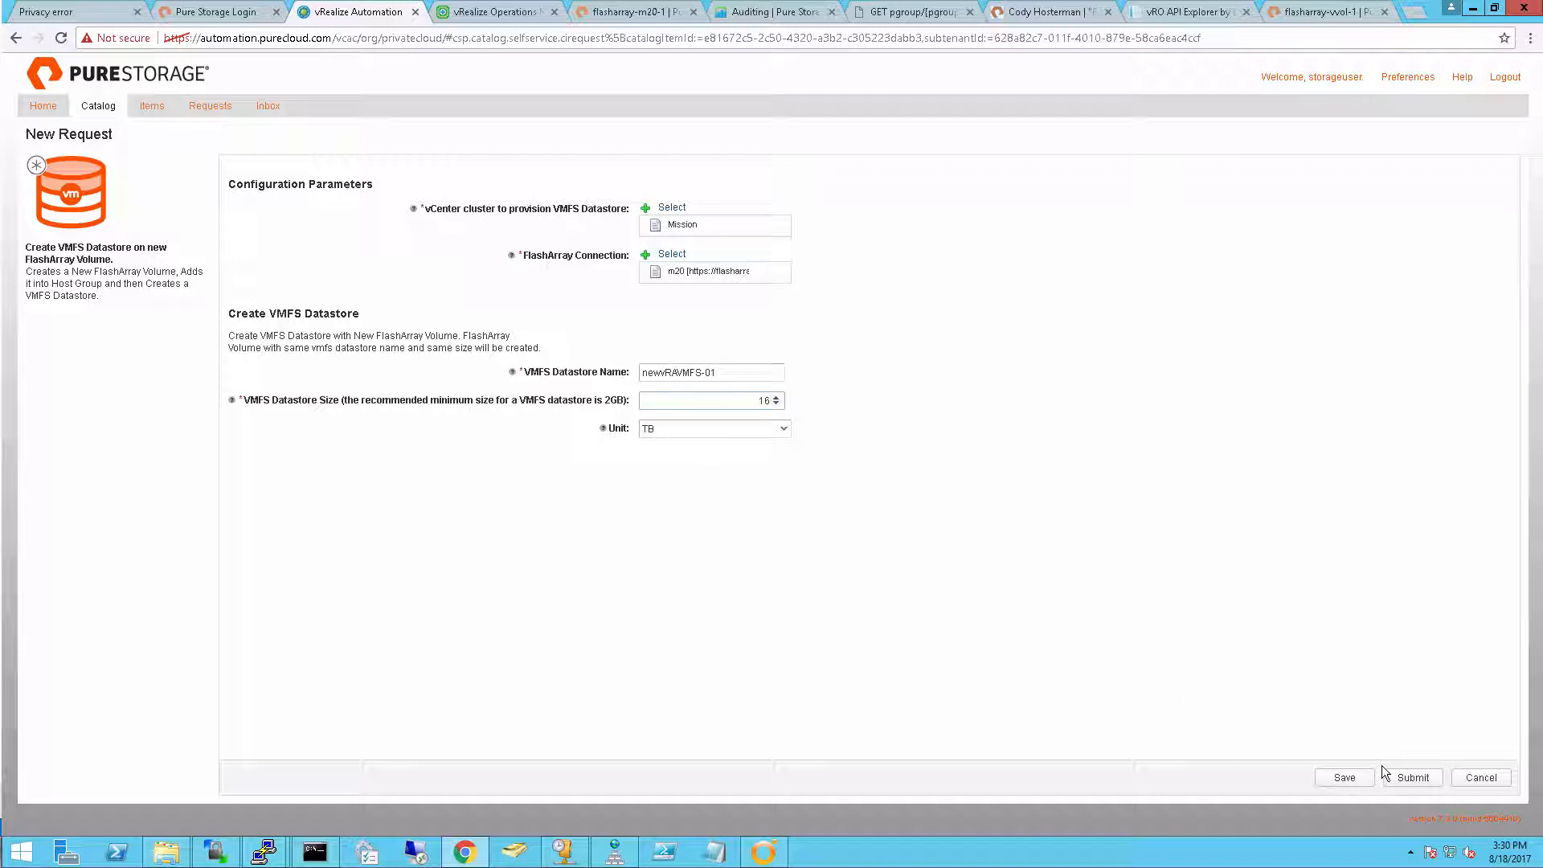
pyautogui.click(1420, 779)
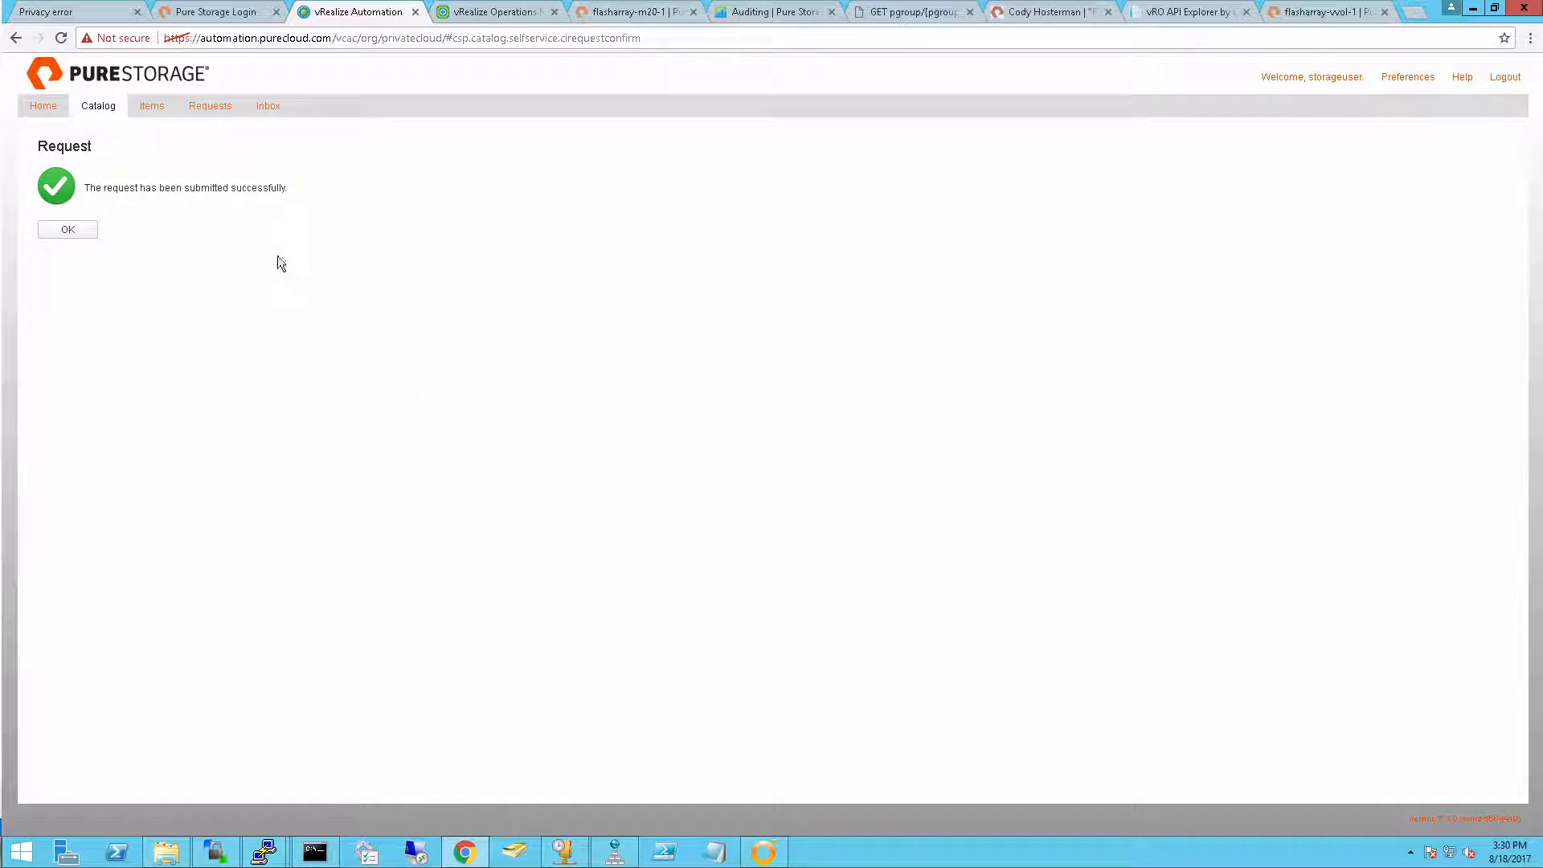
pyautogui.click(75, 233)
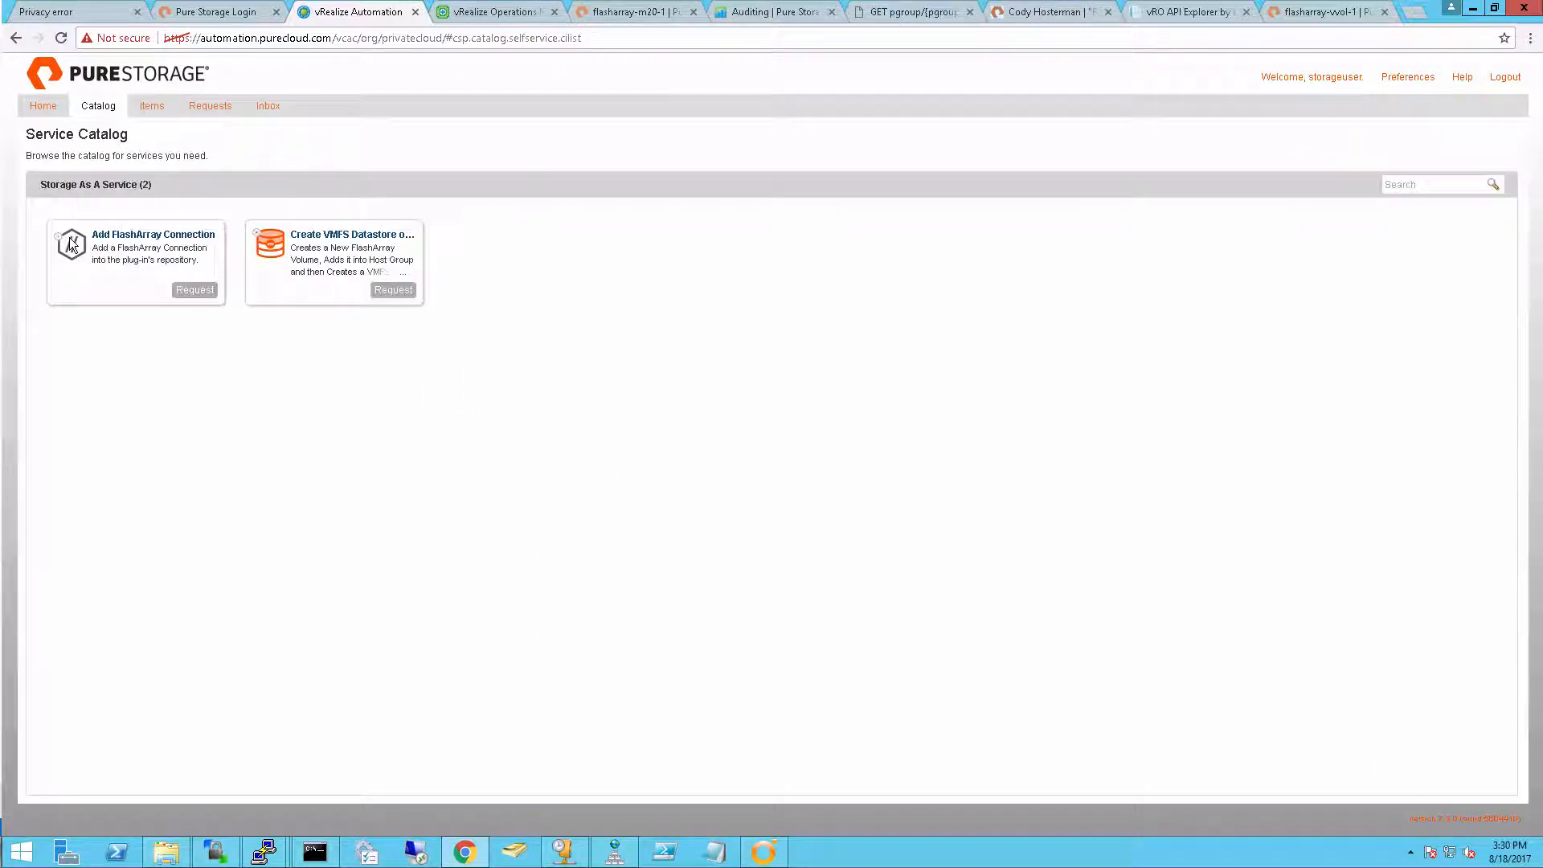
# Check the refreshed status of the Create VMFS Datastore request
pyautogui.click(207, 106)
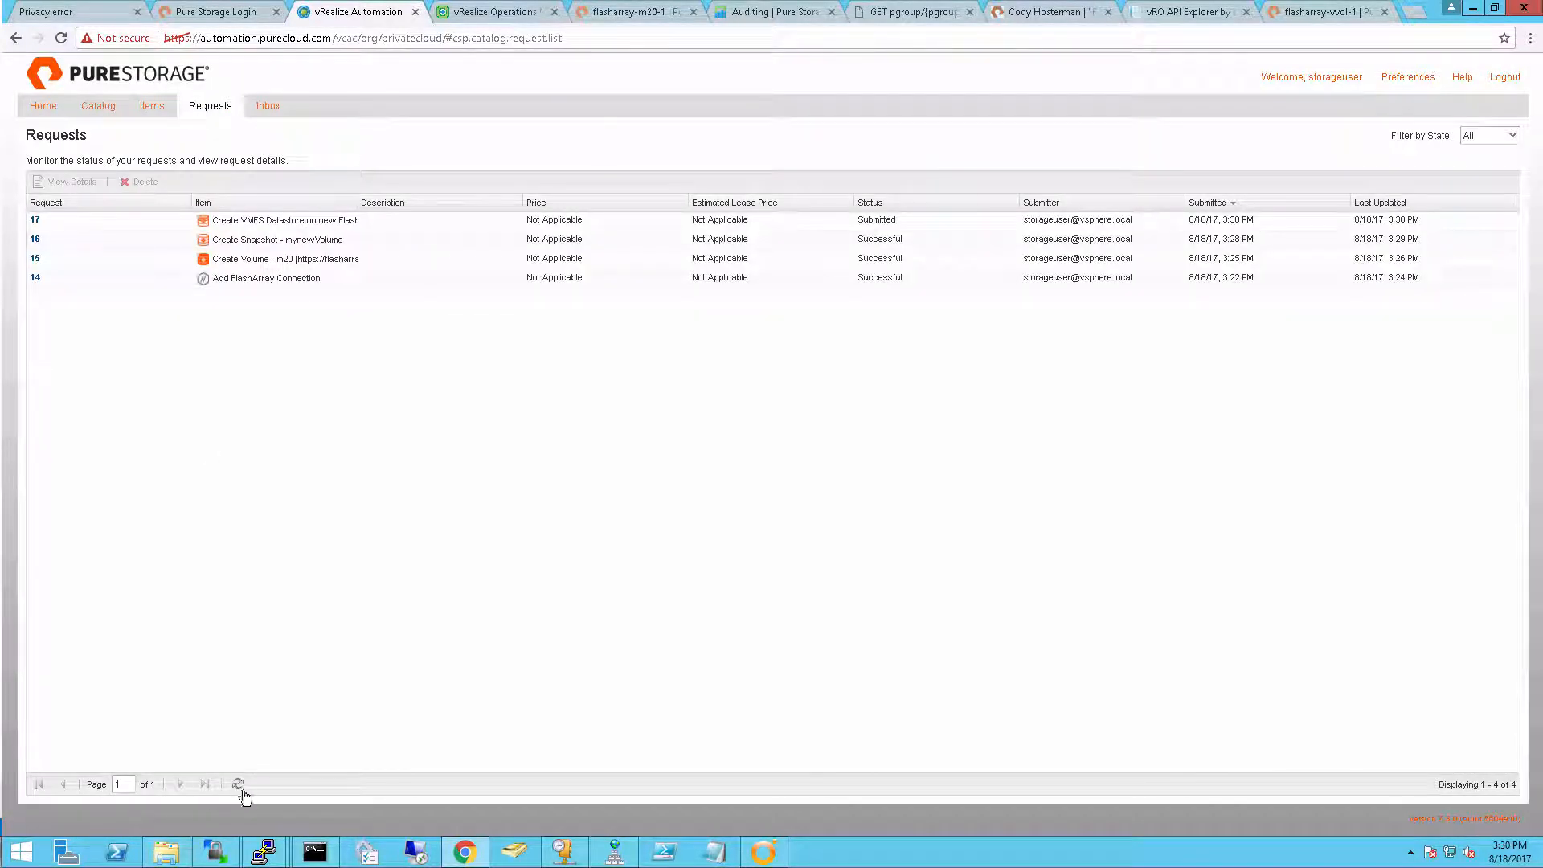
pyautogui.click(241, 785)
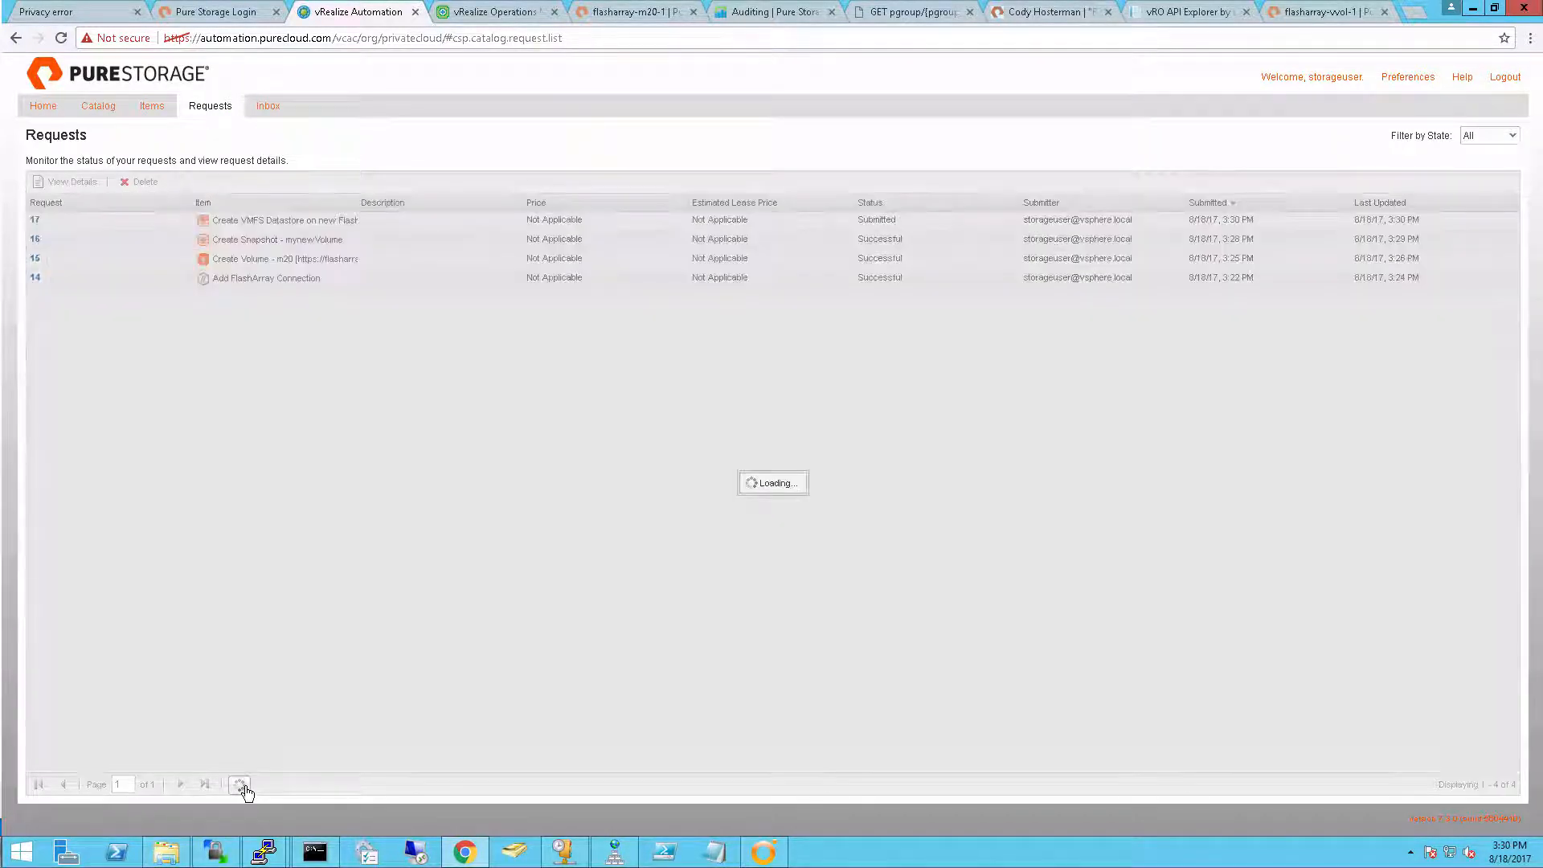
pyautogui.click(245, 789)
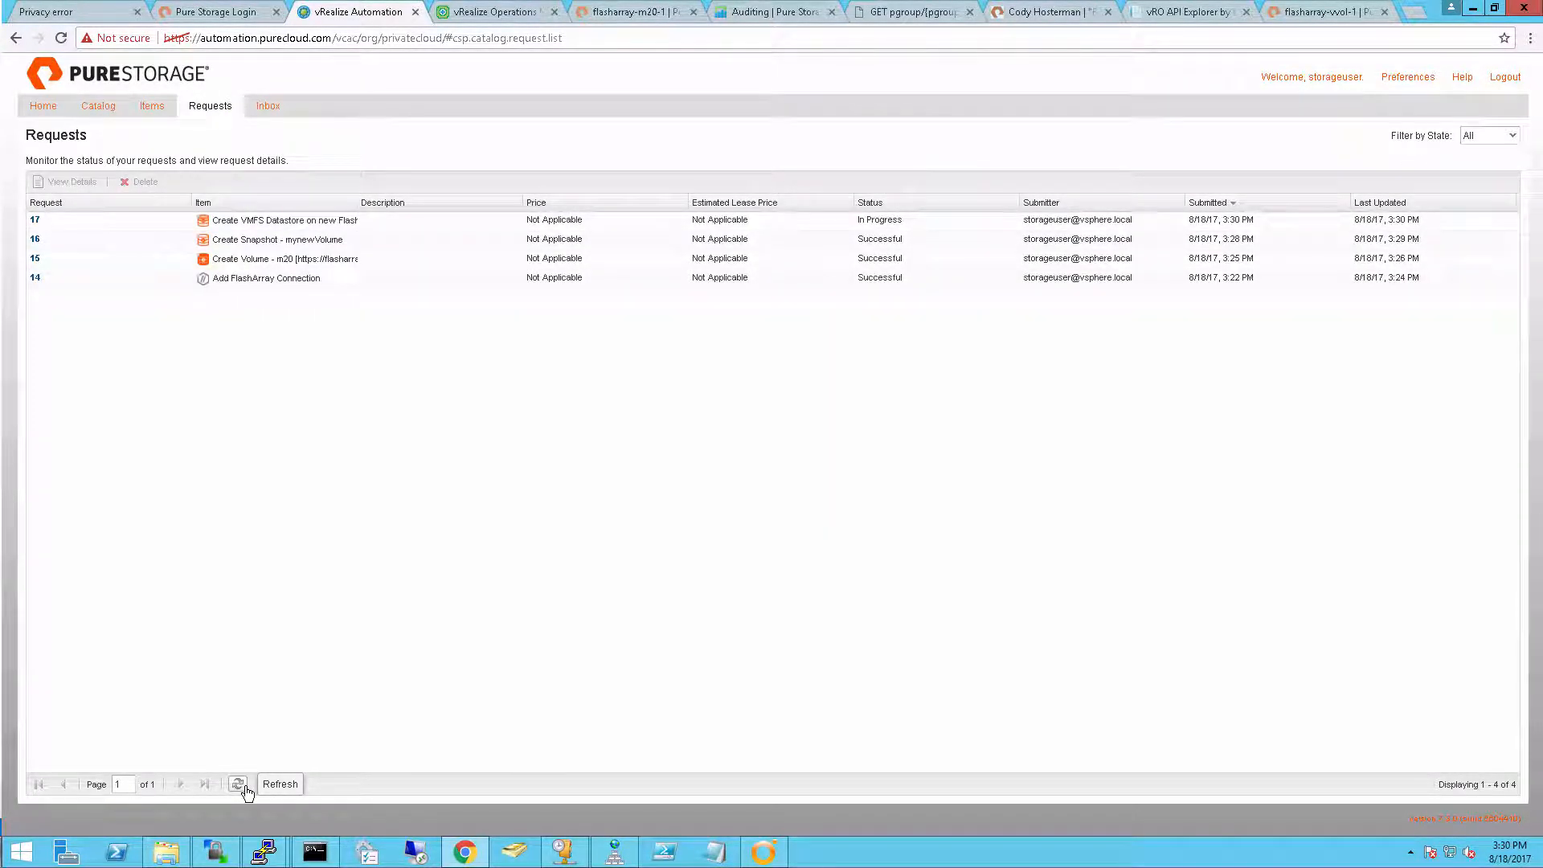
pyautogui.click(245, 790)
pyautogui.click(245, 789)
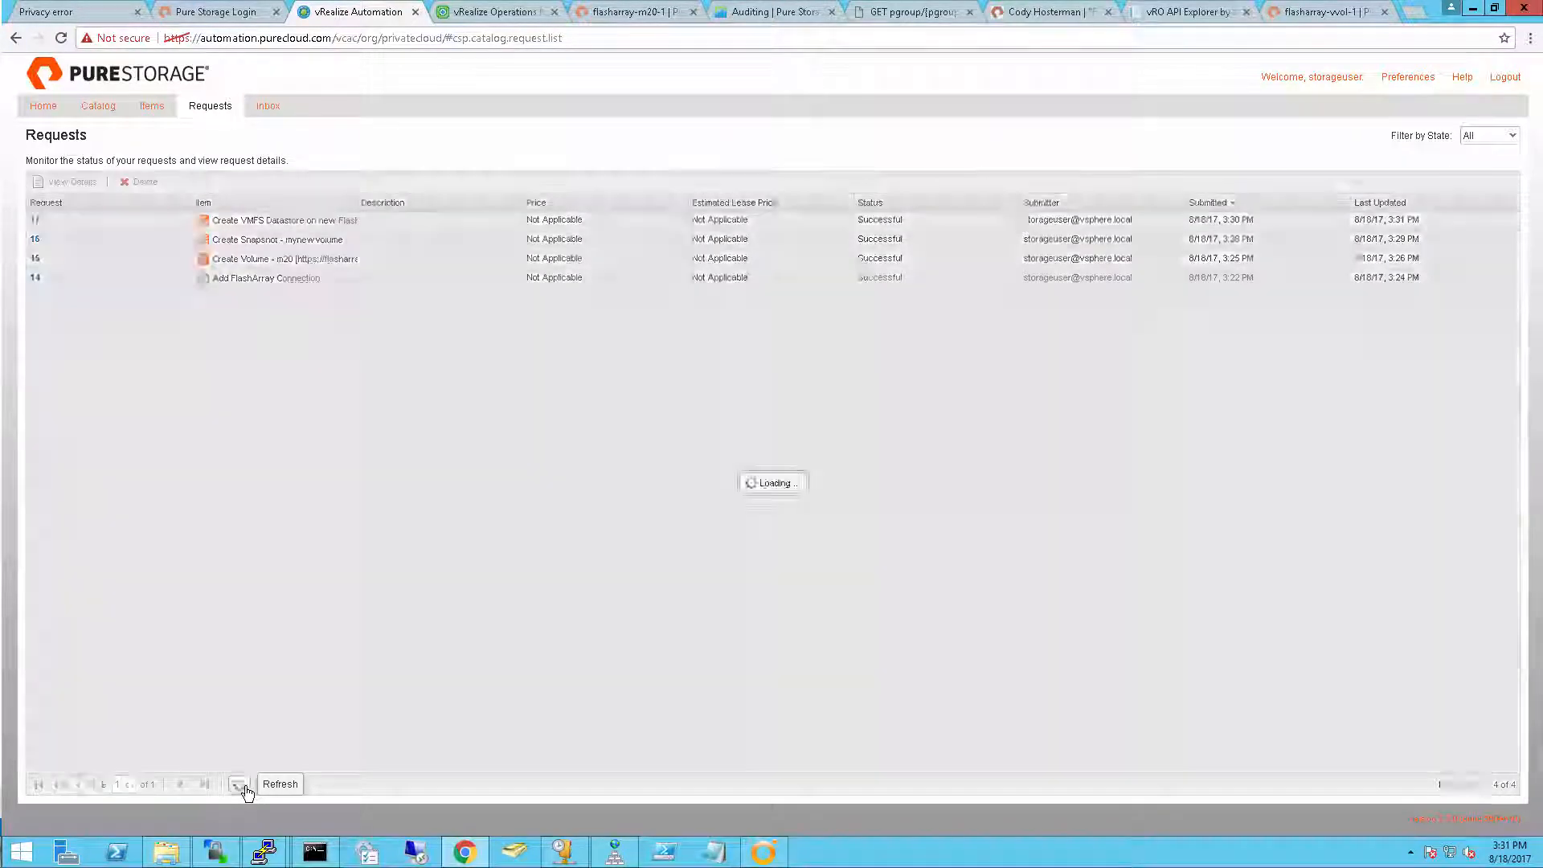
# Start the Create FlashArray Snapshot of a VMFS Datastore action on the provisioned newvRAVMFS-01 item
pyautogui.click(147, 109)
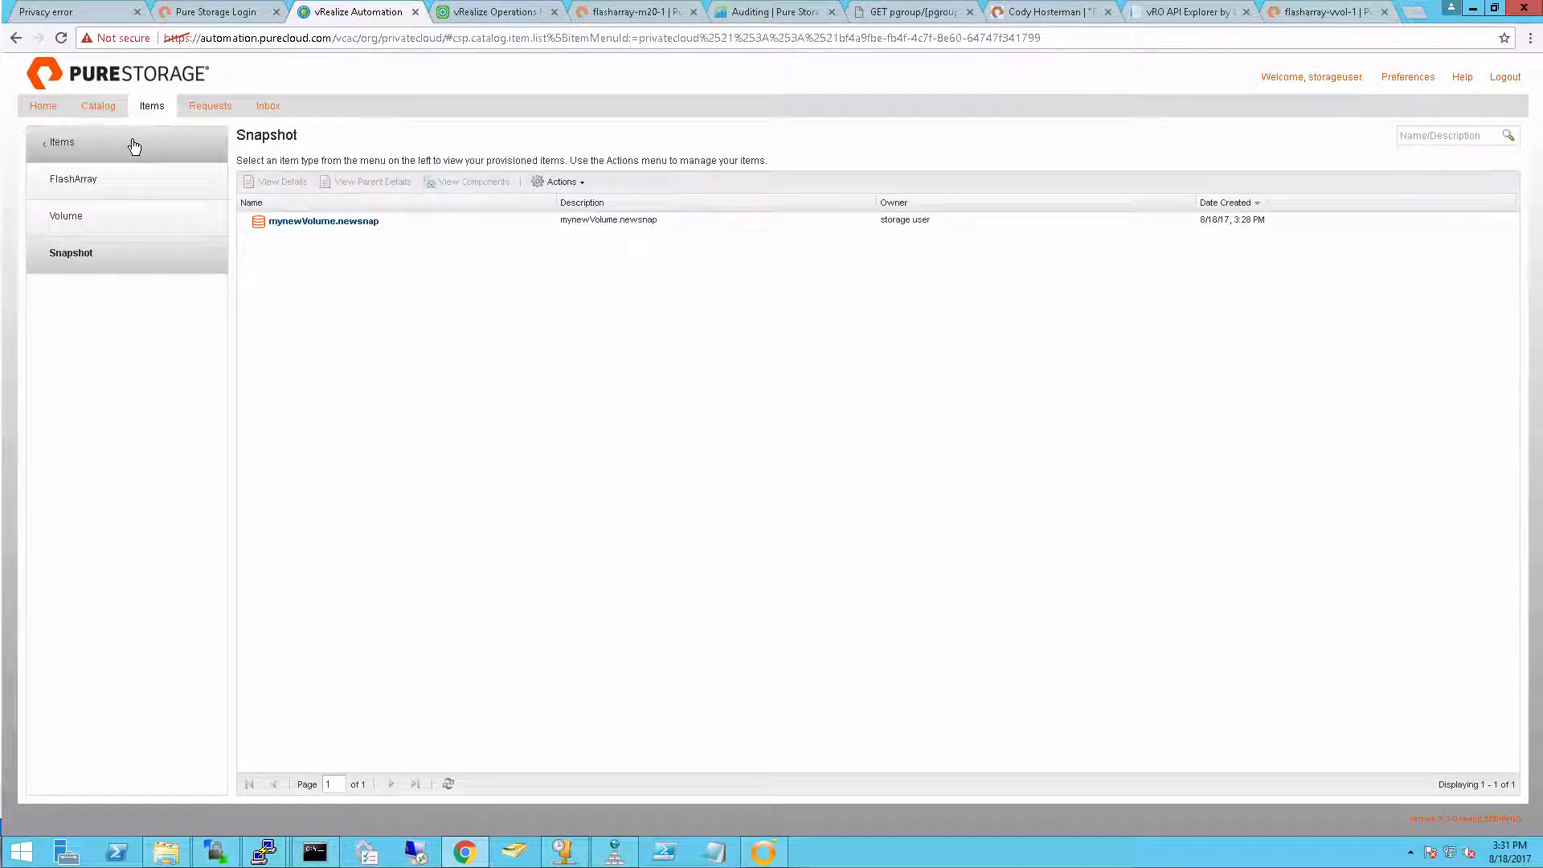
pyautogui.click(134, 145)
pyautogui.click(123, 188)
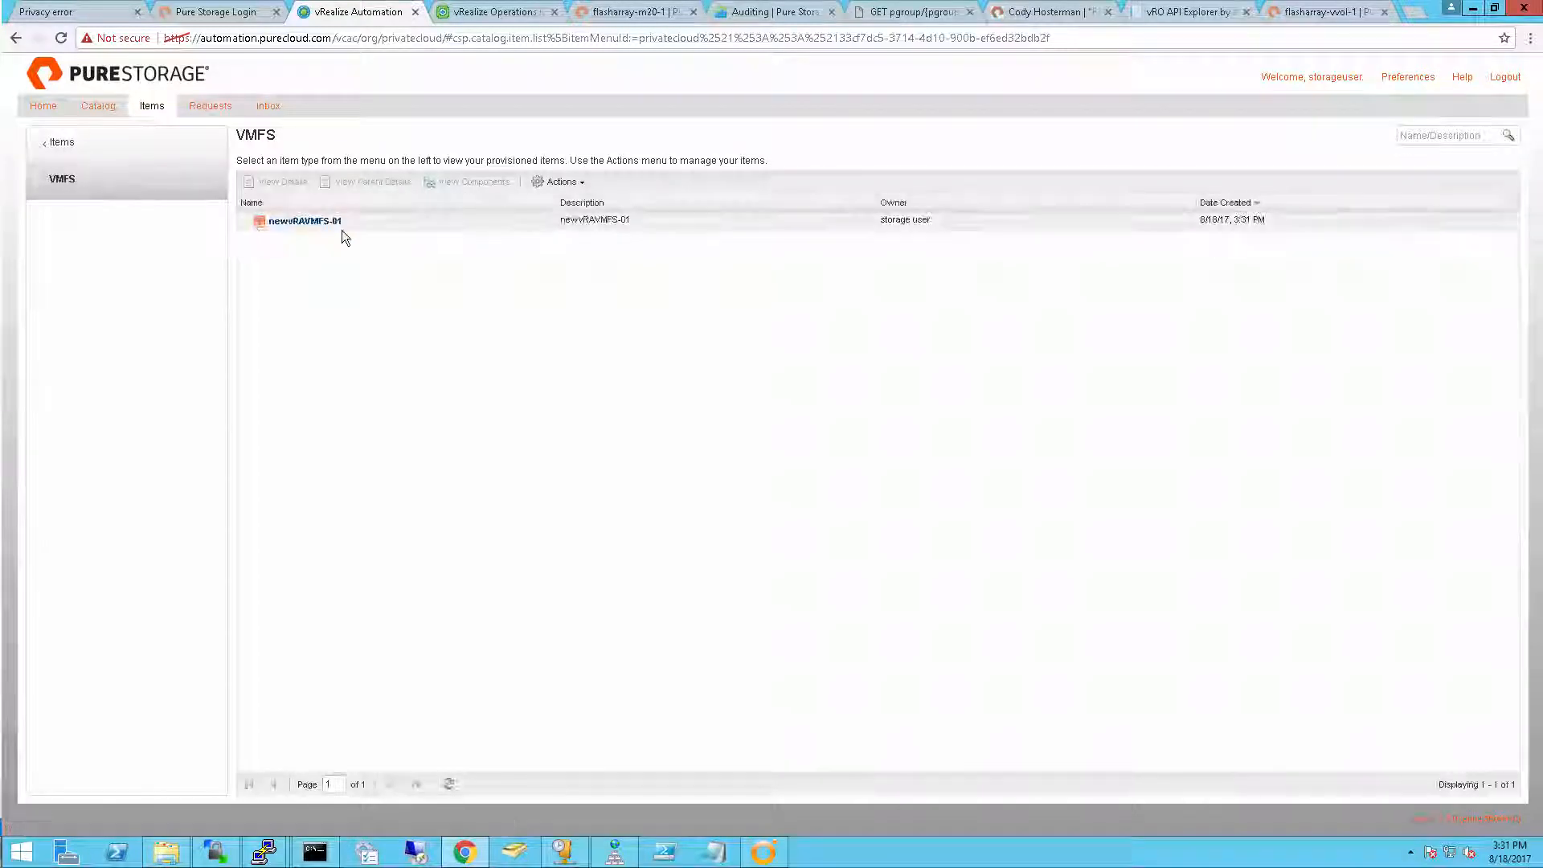
pyautogui.click(365, 225)
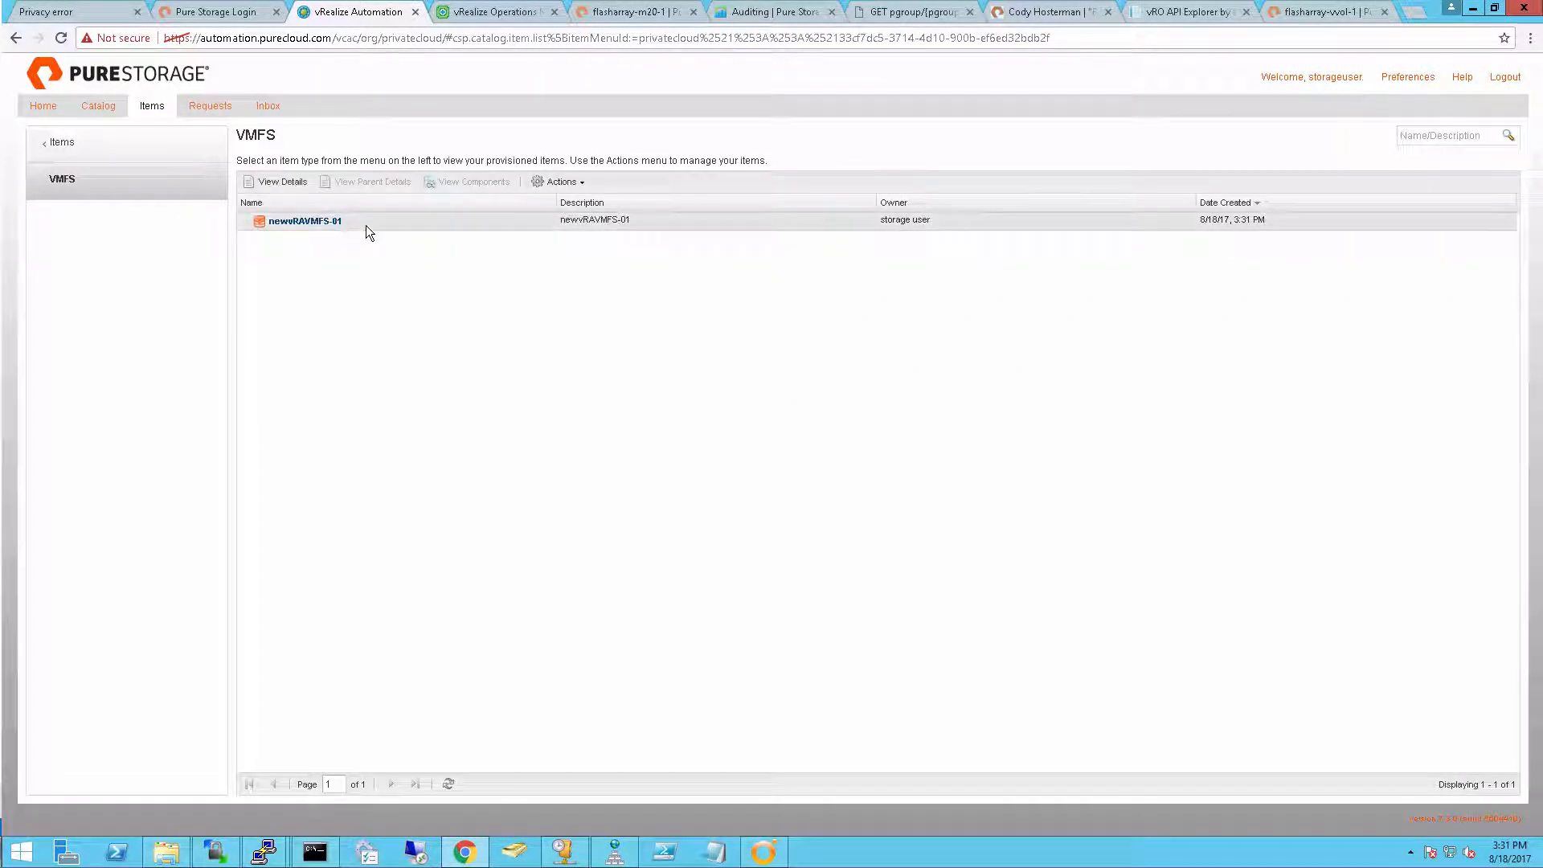
pyautogui.click(561, 181)
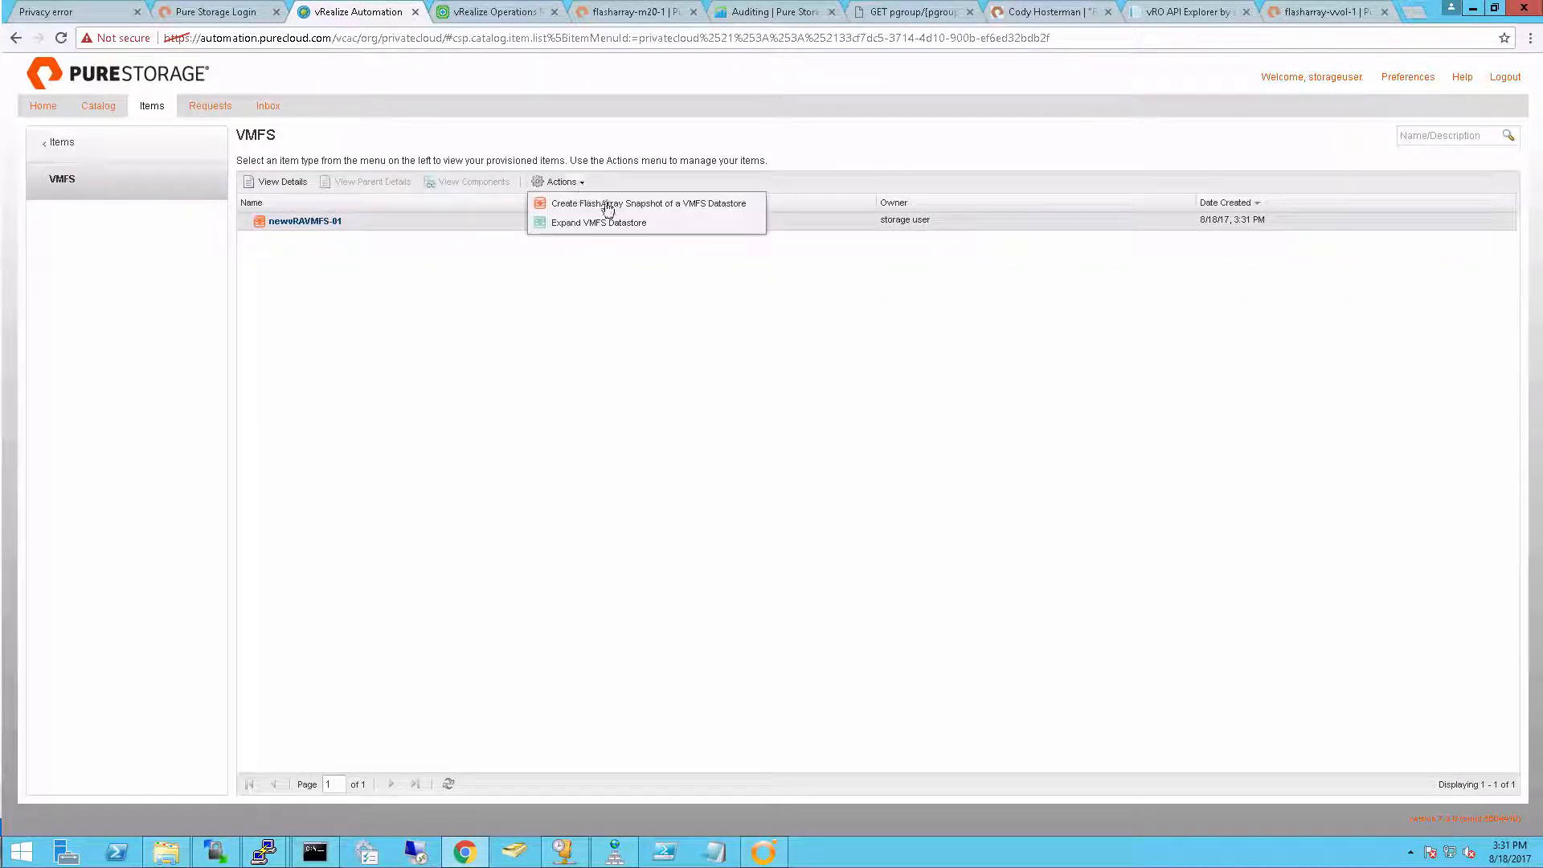
pyautogui.click(667, 210)
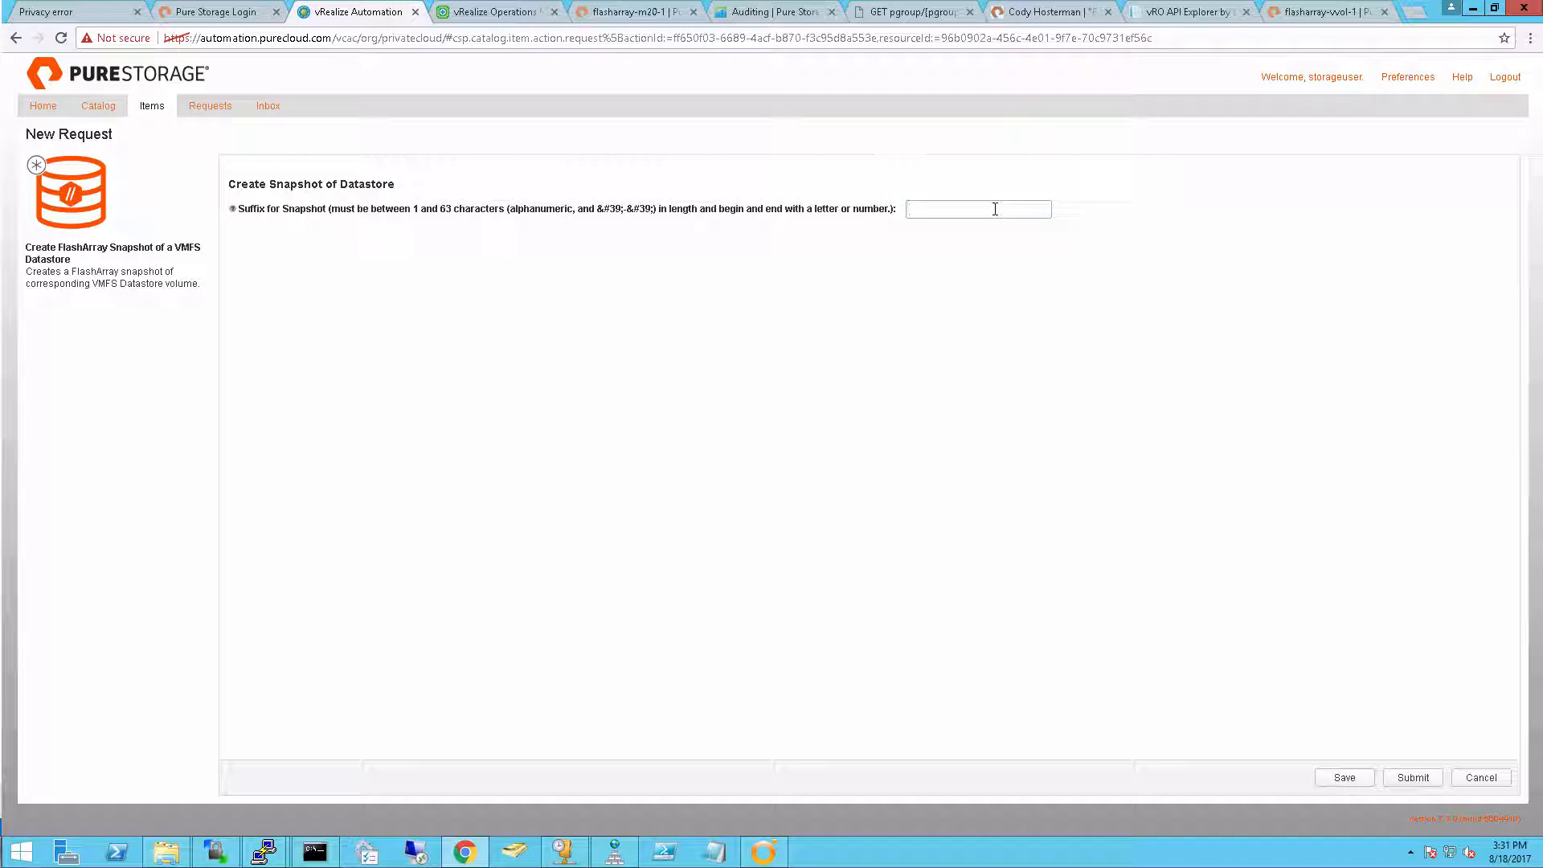
# Set the datastore snapshot's suffix to newsnap and submit the request
pyautogui.click(995, 209)
pyautogui.write('newsnap1')
pyautogui.click(1426, 780)
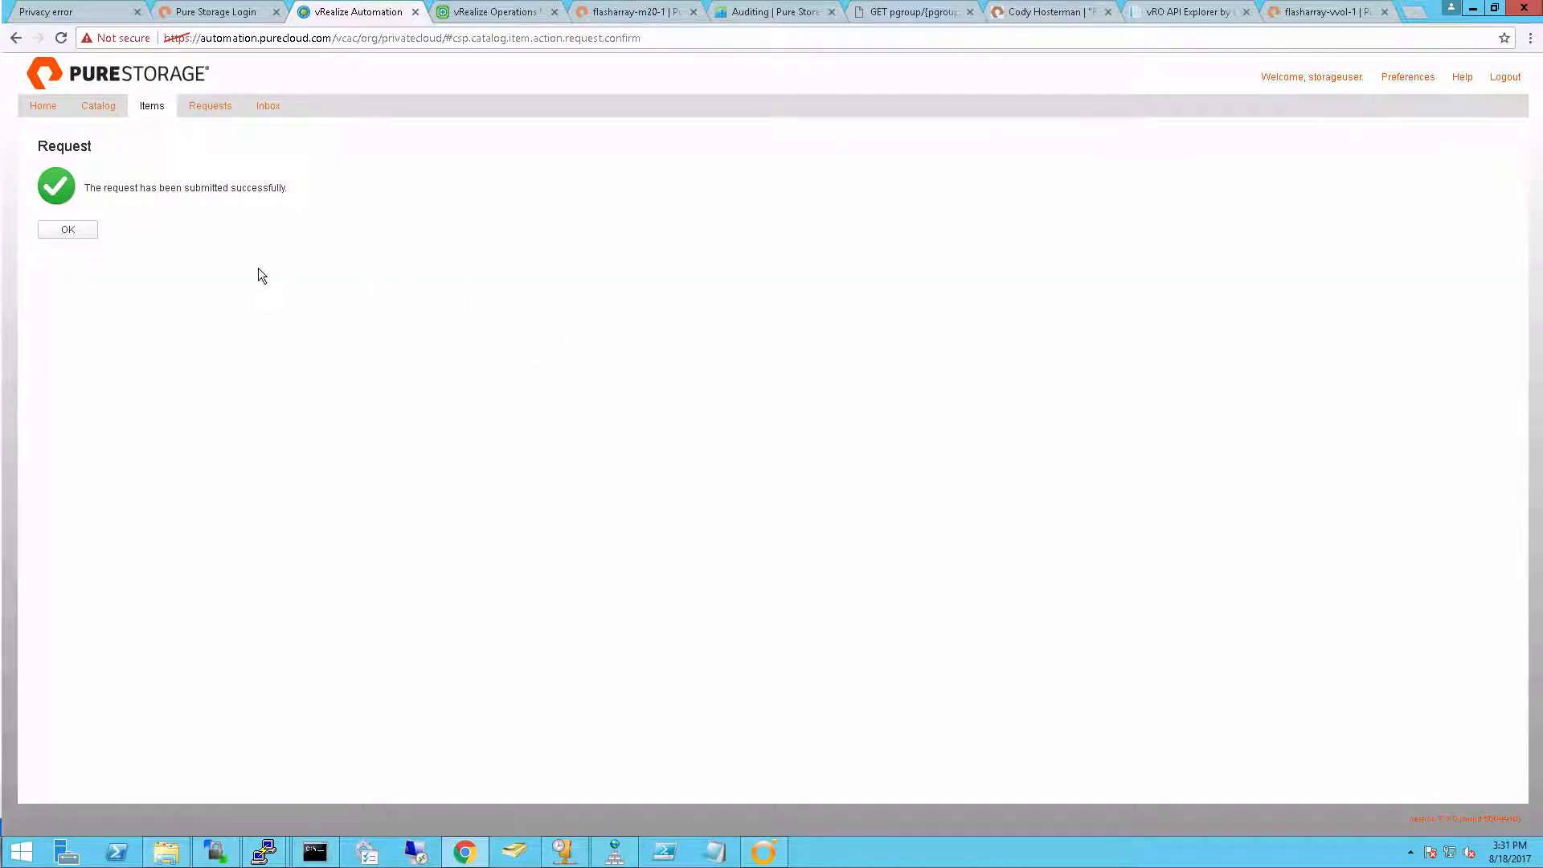
pyautogui.click(55, 232)
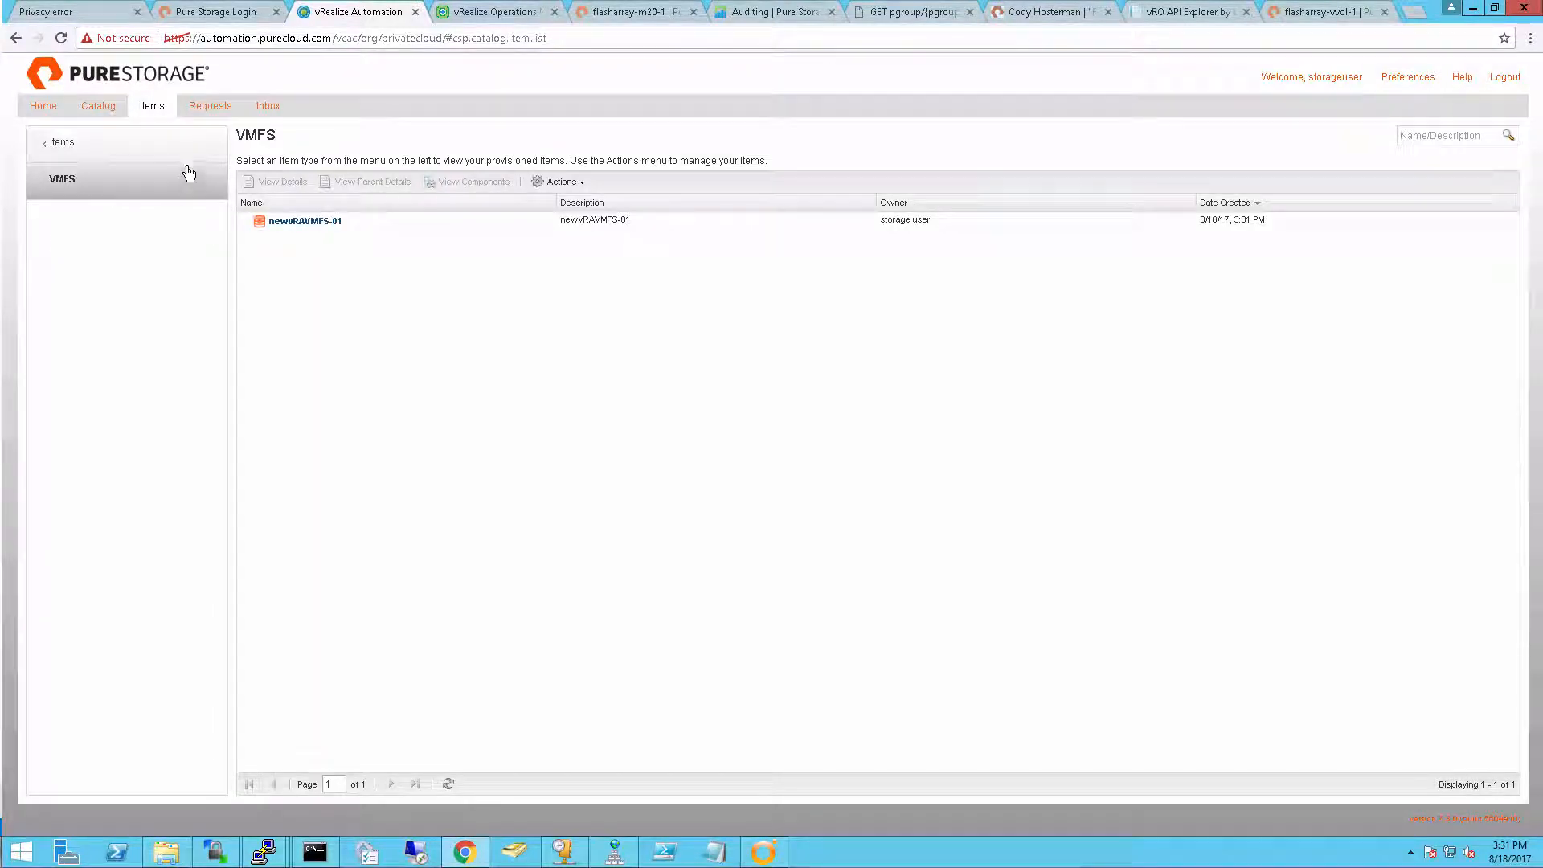
# Check the refreshed status of the FlashArray snapshot request for the VMFS datastore
pyautogui.click(211, 106)
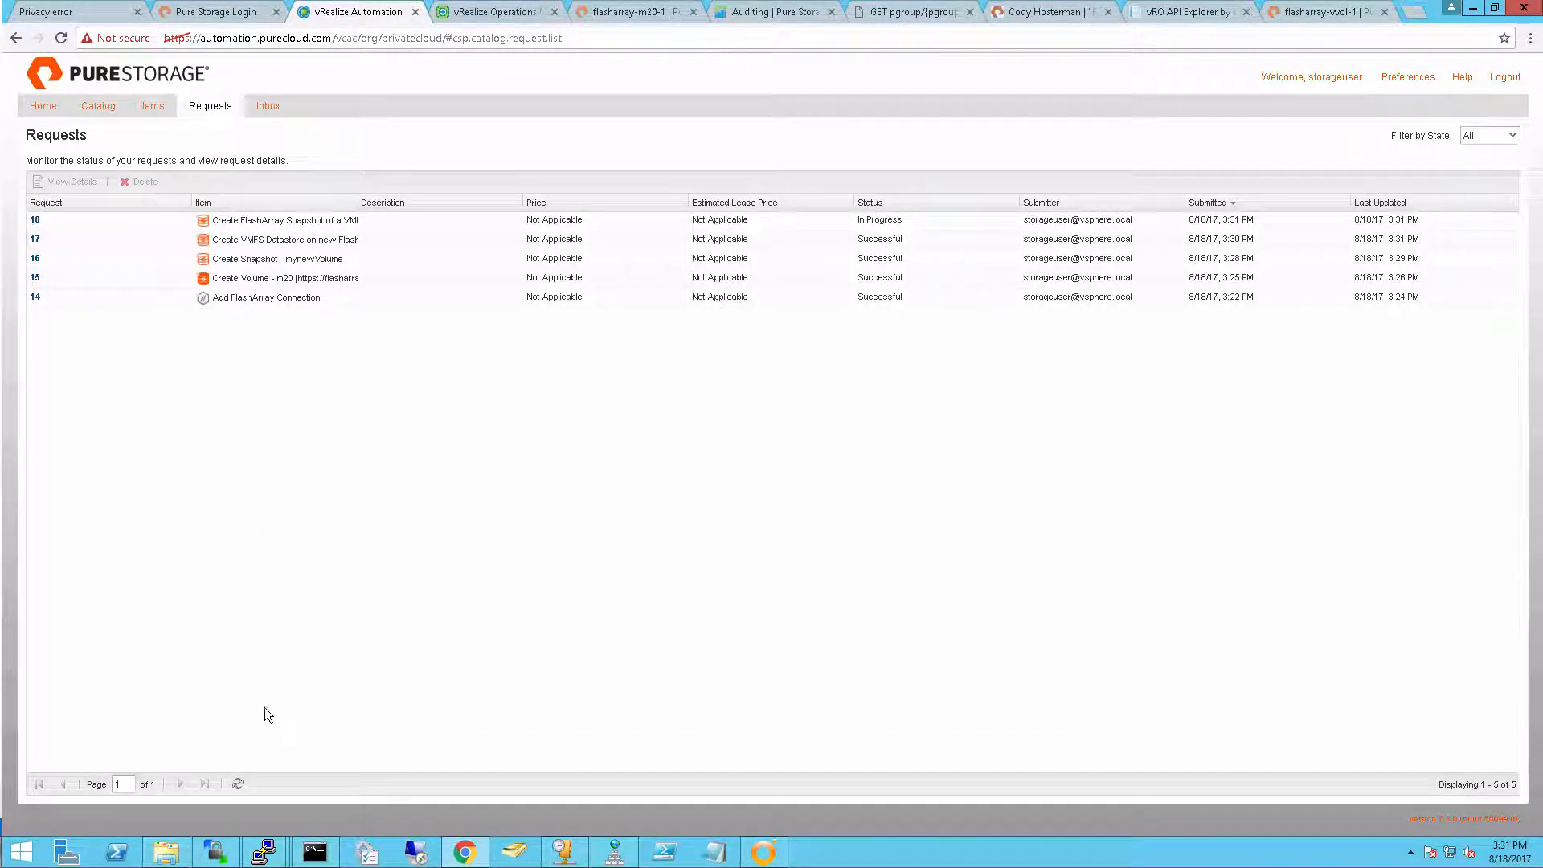
pyautogui.click(237, 785)
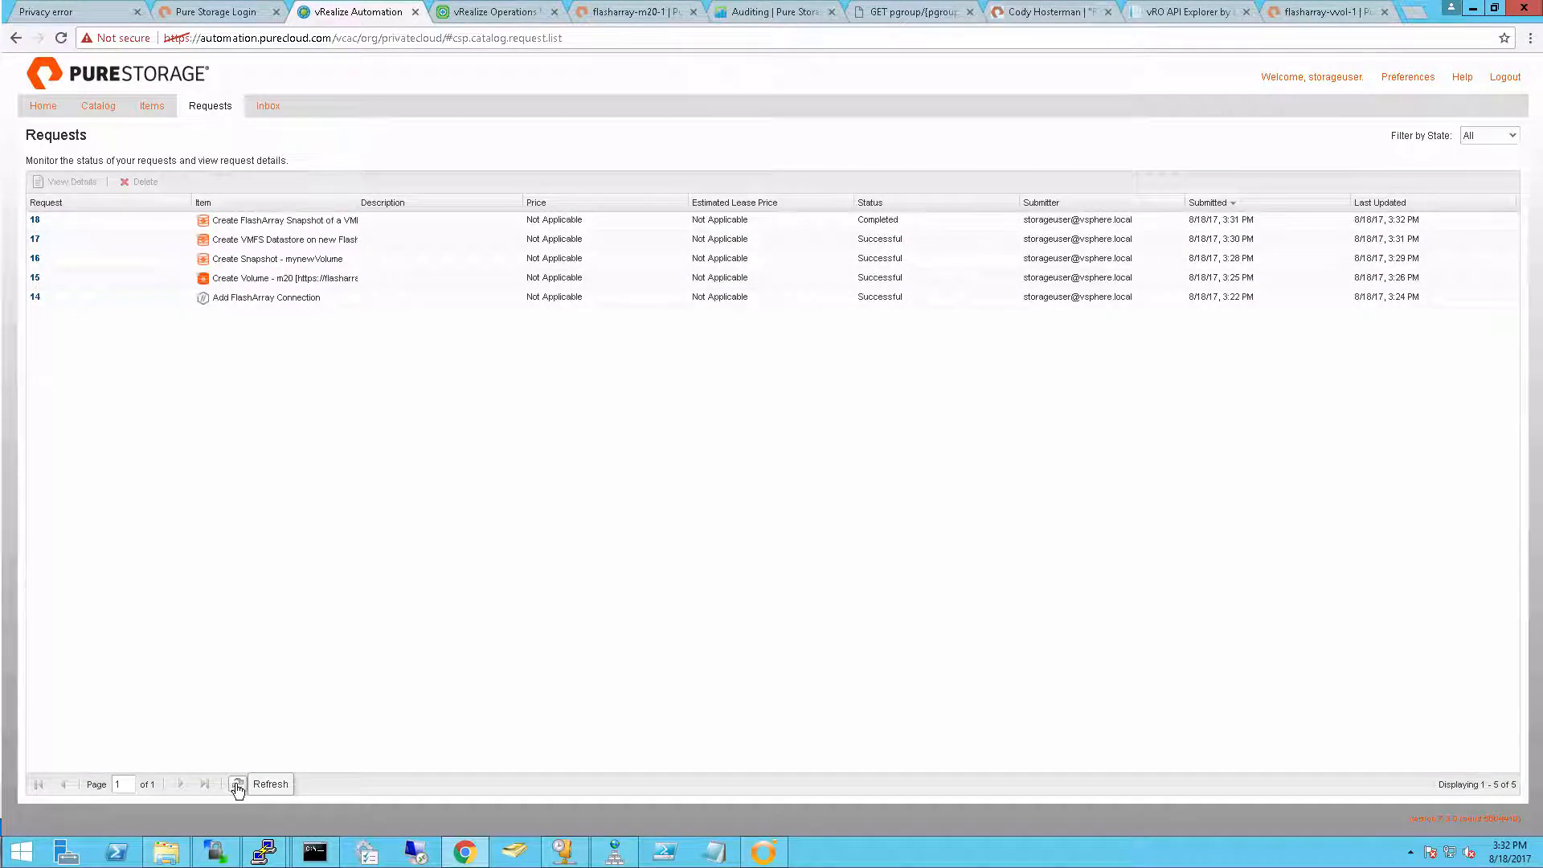
pyautogui.click(238, 784)
pyautogui.click(237, 784)
# Review the provisioned Pure Storage snapshot items and check which actions are available for the newvRAVMFS-01 and mynewVolume snapshots
pyautogui.click(154, 107)
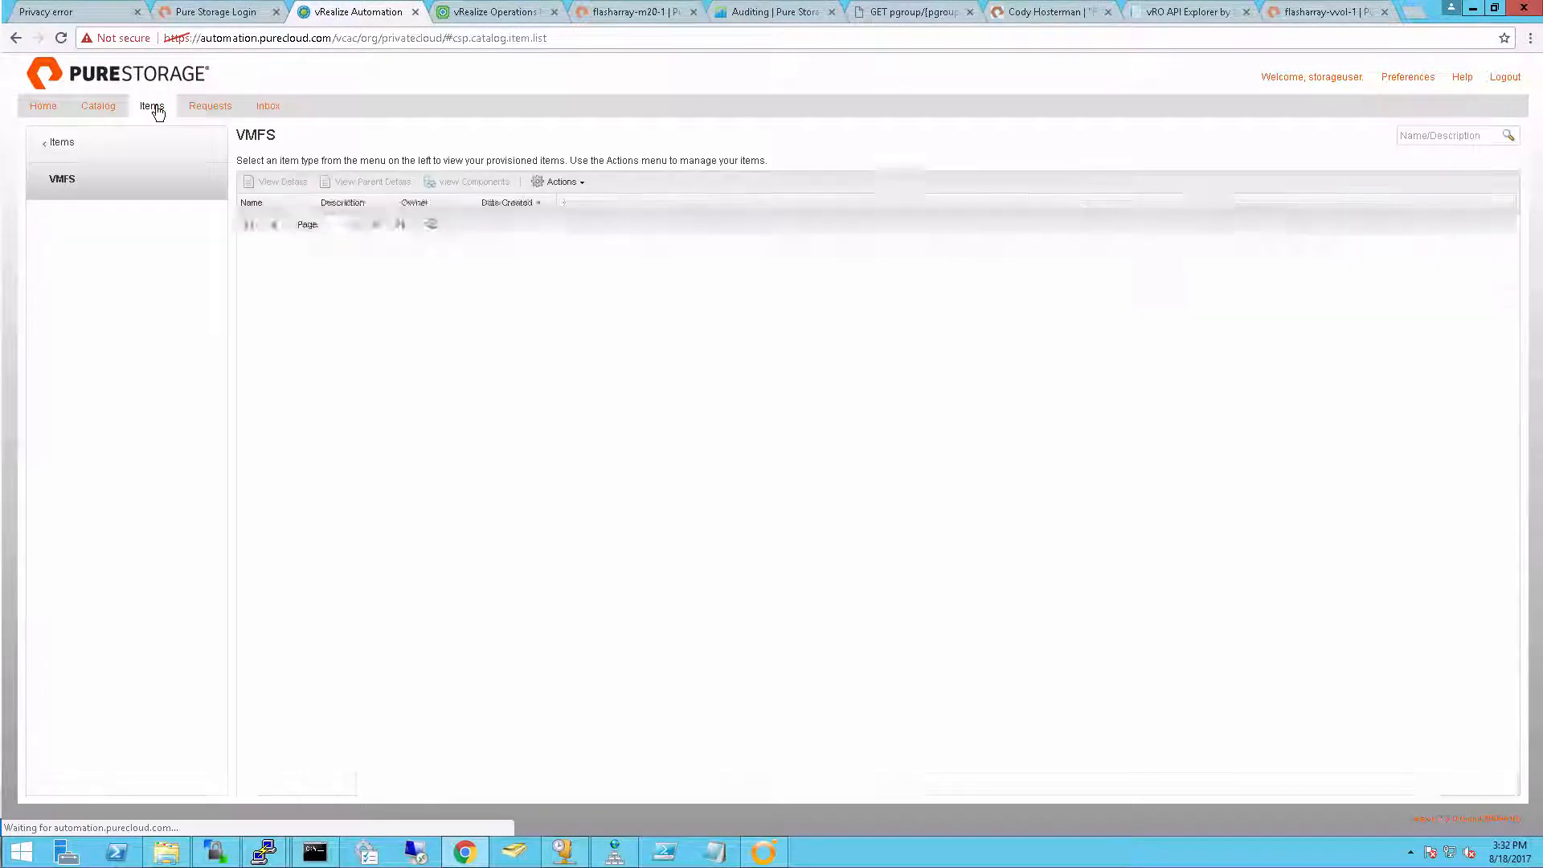
pyautogui.click(82, 150)
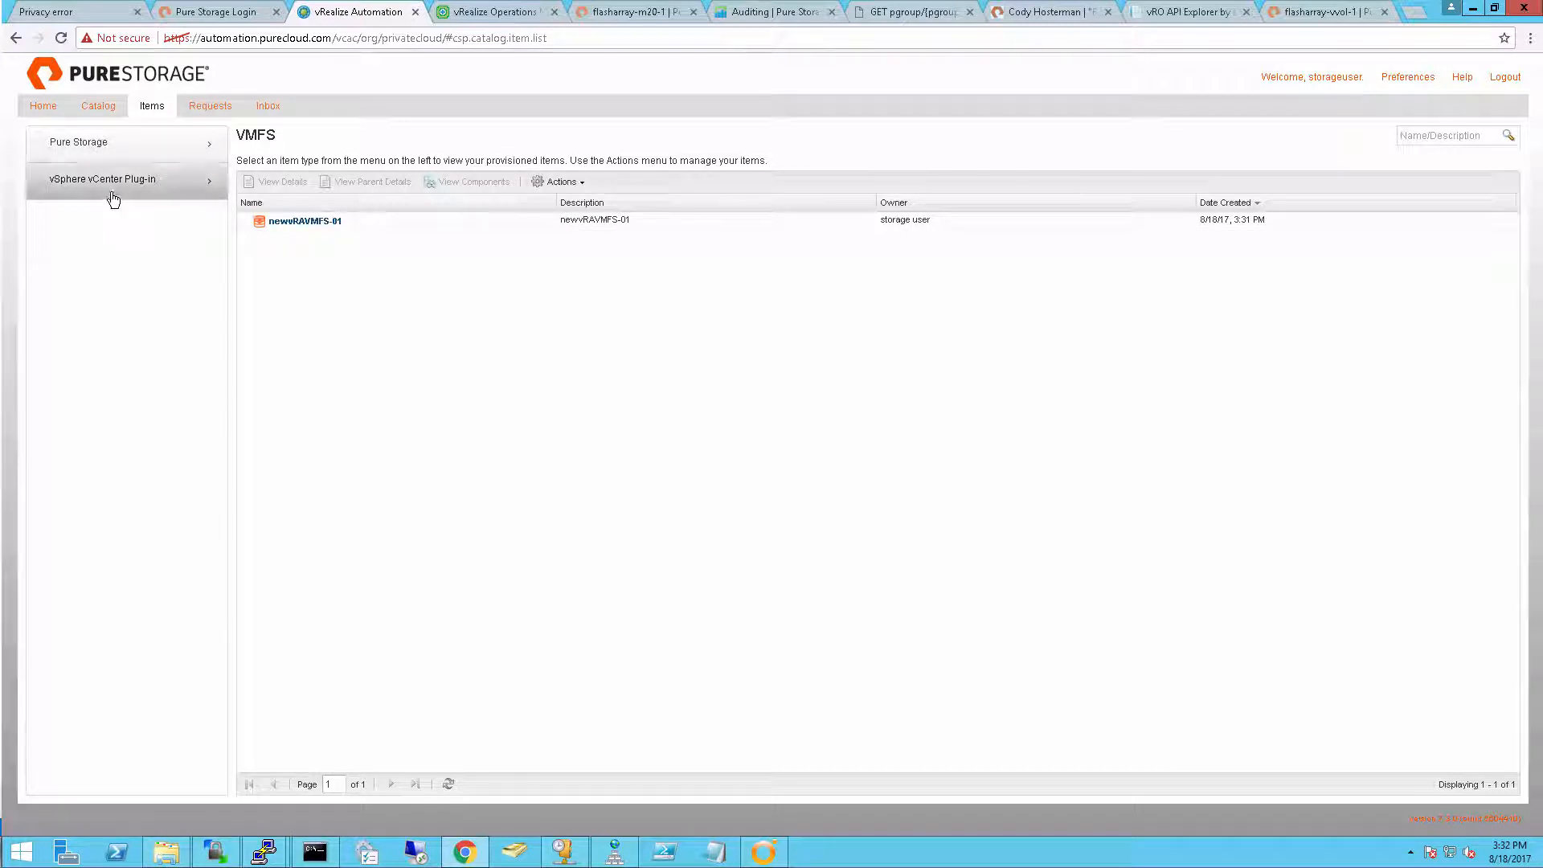
pyautogui.click(122, 147)
pyautogui.click(129, 256)
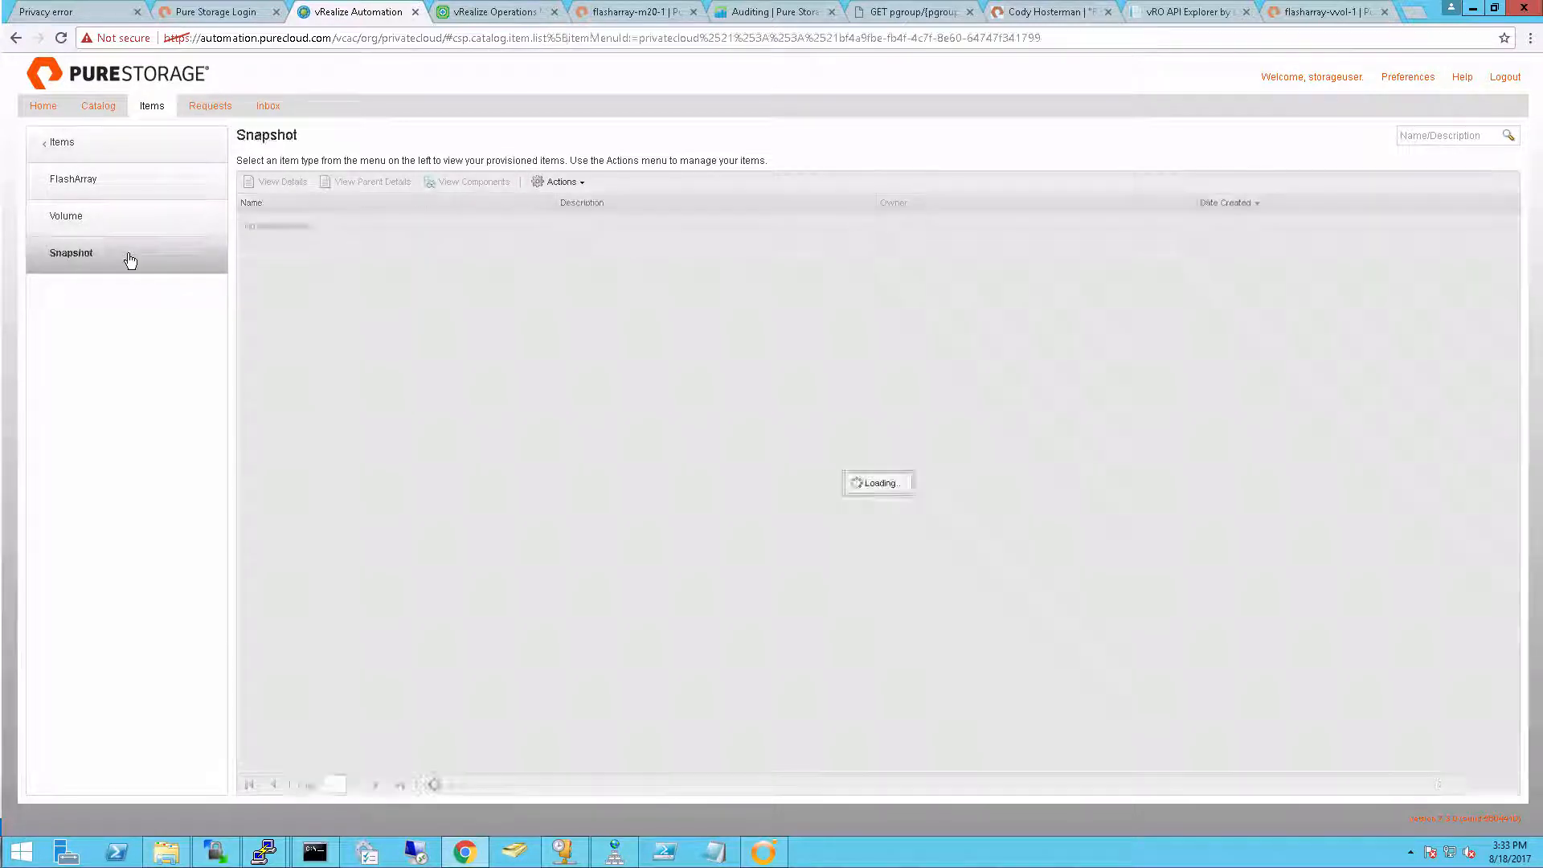
pyautogui.click(402, 238)
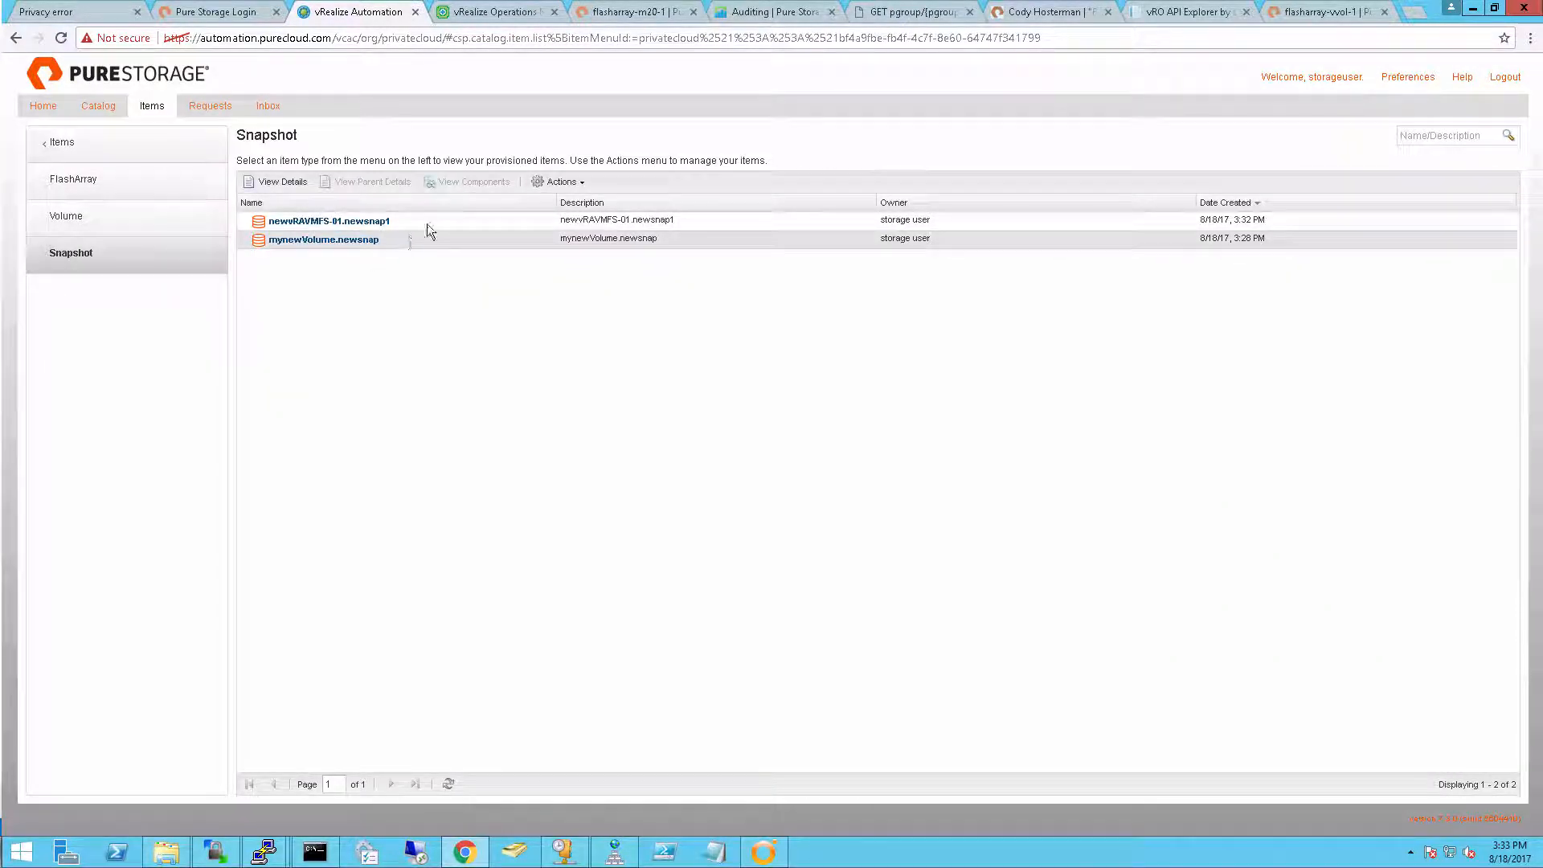
pyautogui.click(429, 225)
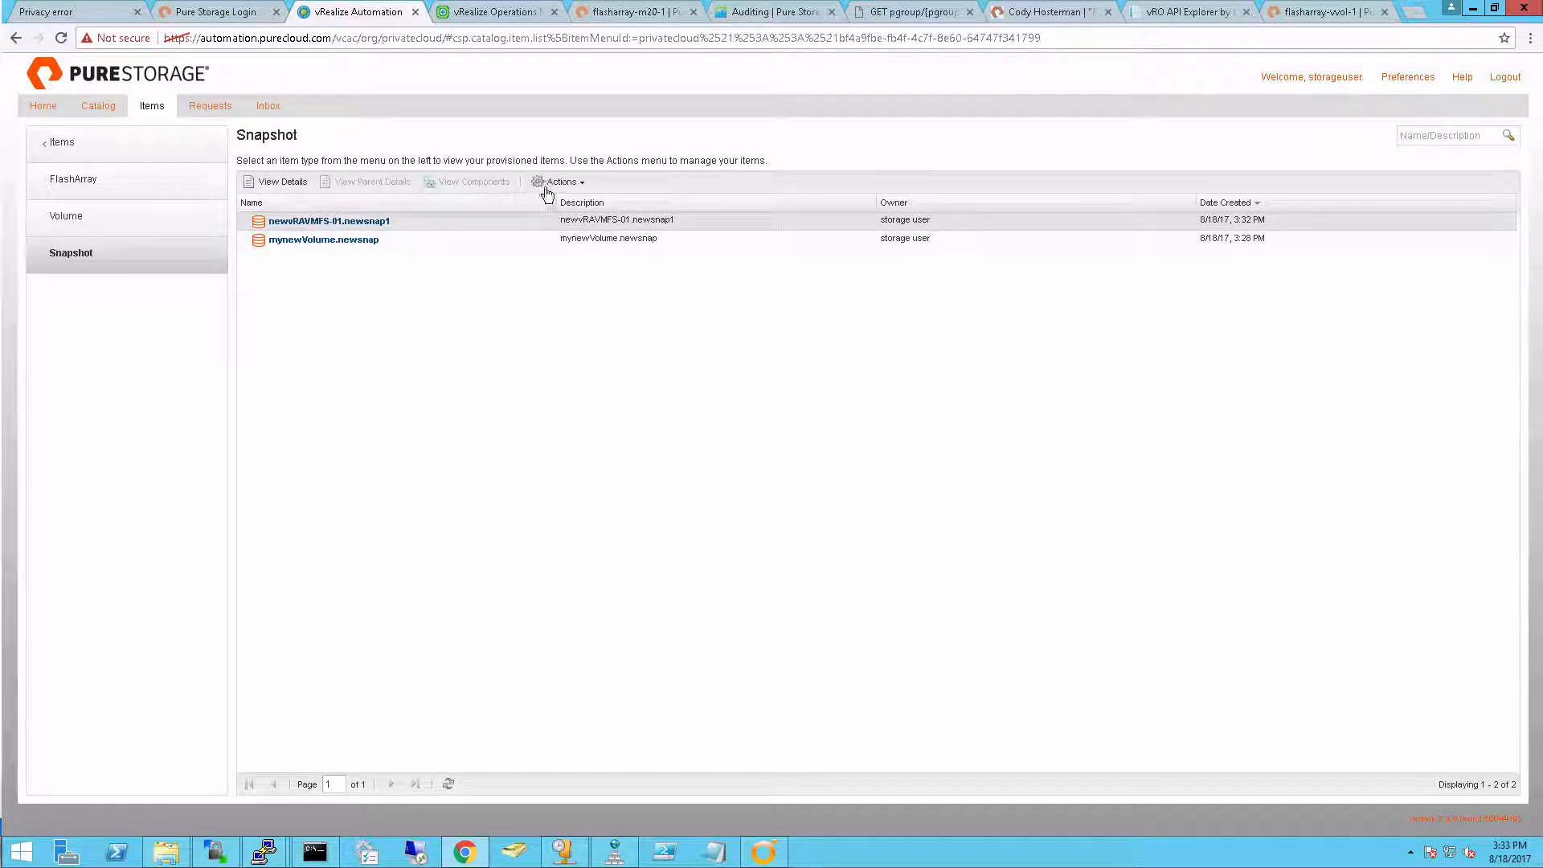
pyautogui.click(469, 238)
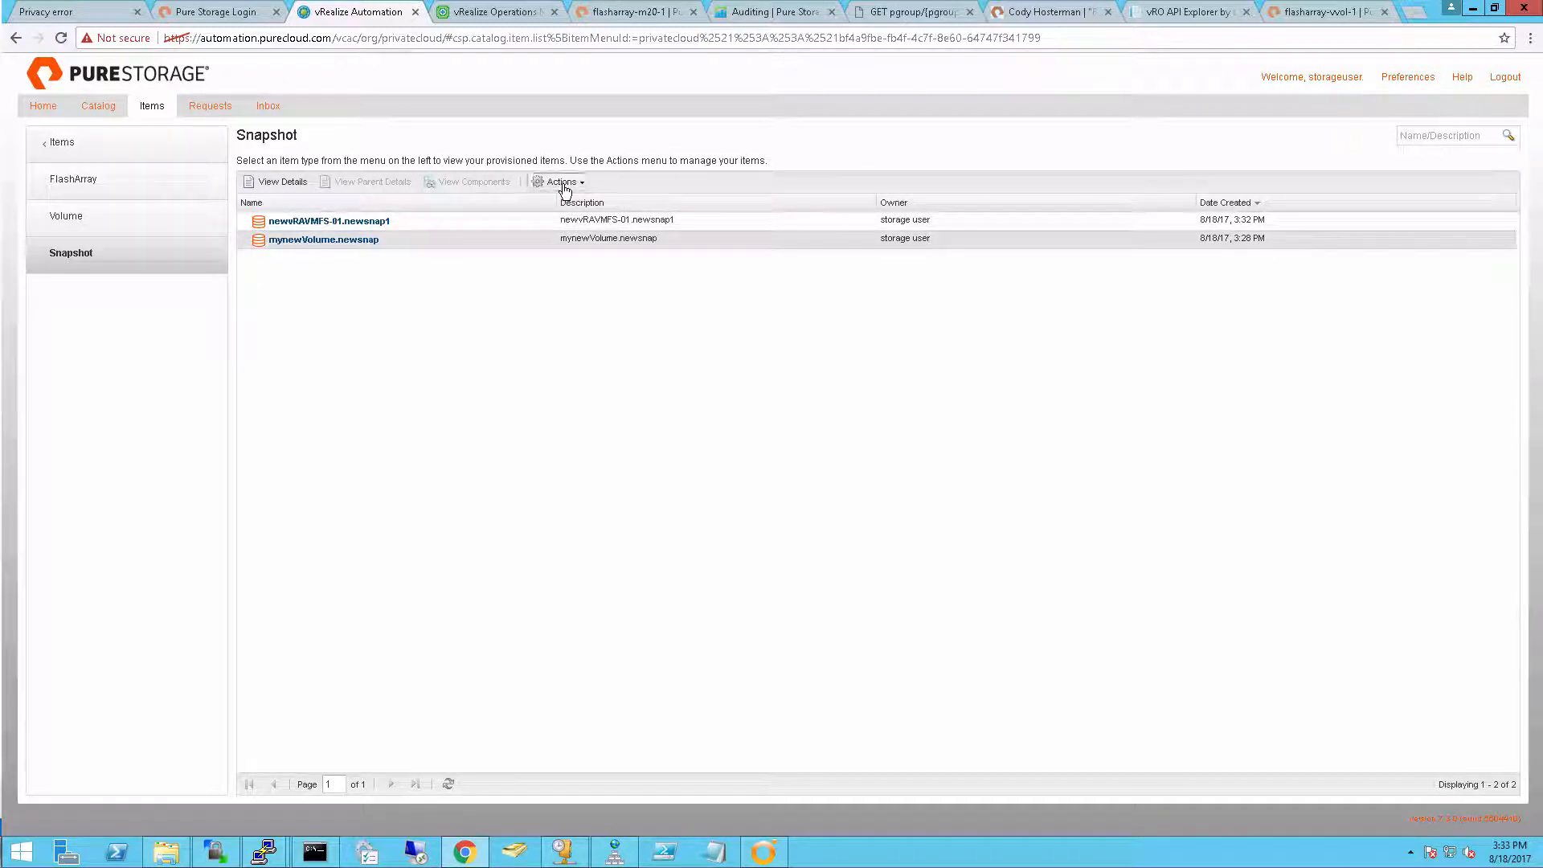
# Log out of the storage user account and sign in as the cloud administrator with the account password
pyautogui.click(1515, 80)
pyautogui.click(769, 475)
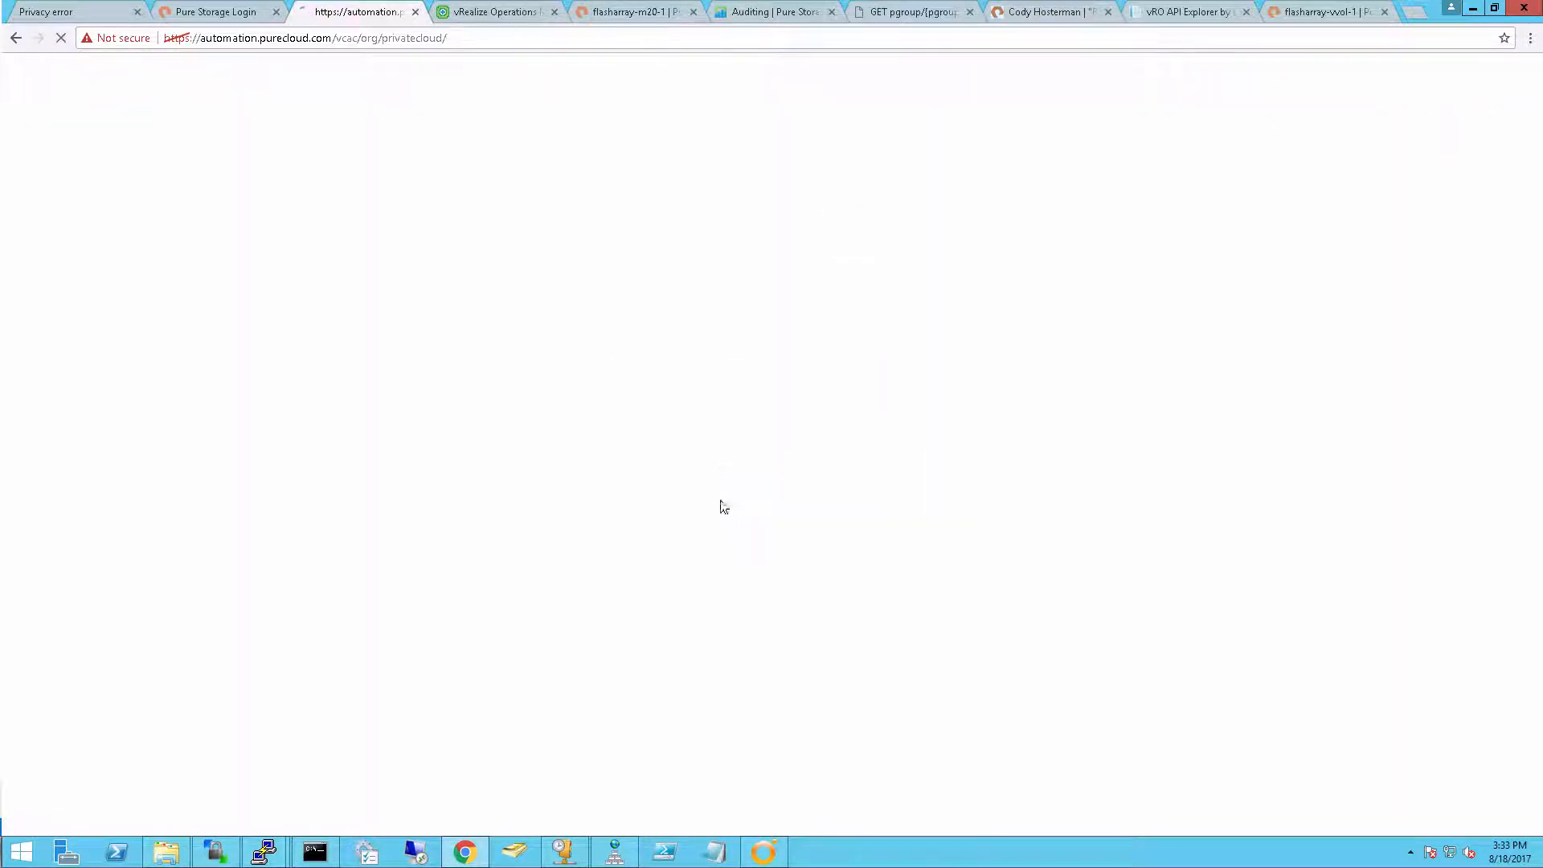
pyautogui.write('q')
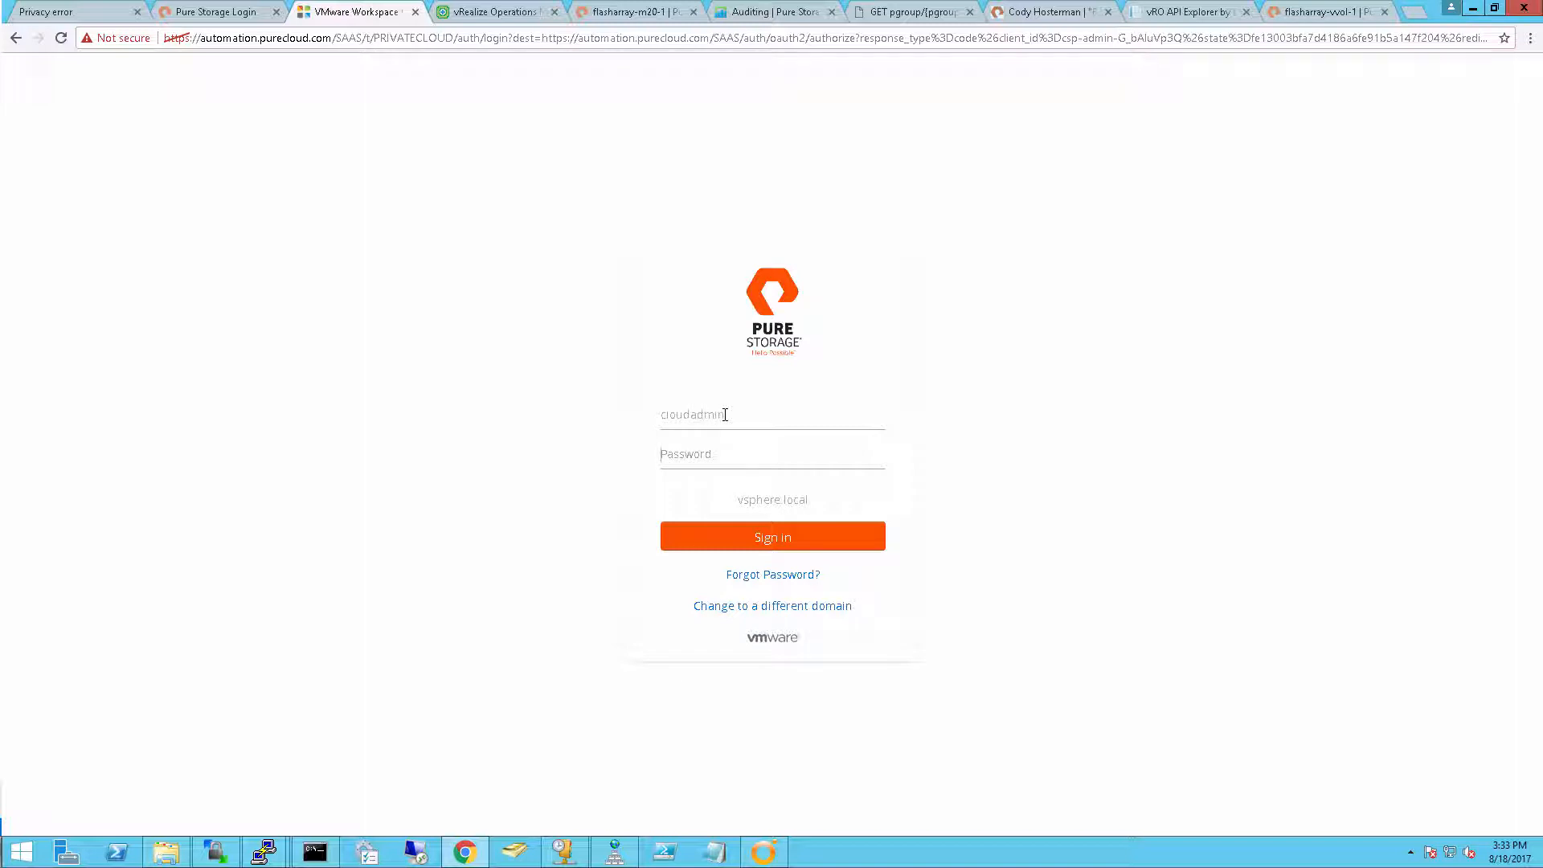
pyautogui.write('•')
pyautogui.press('Return')
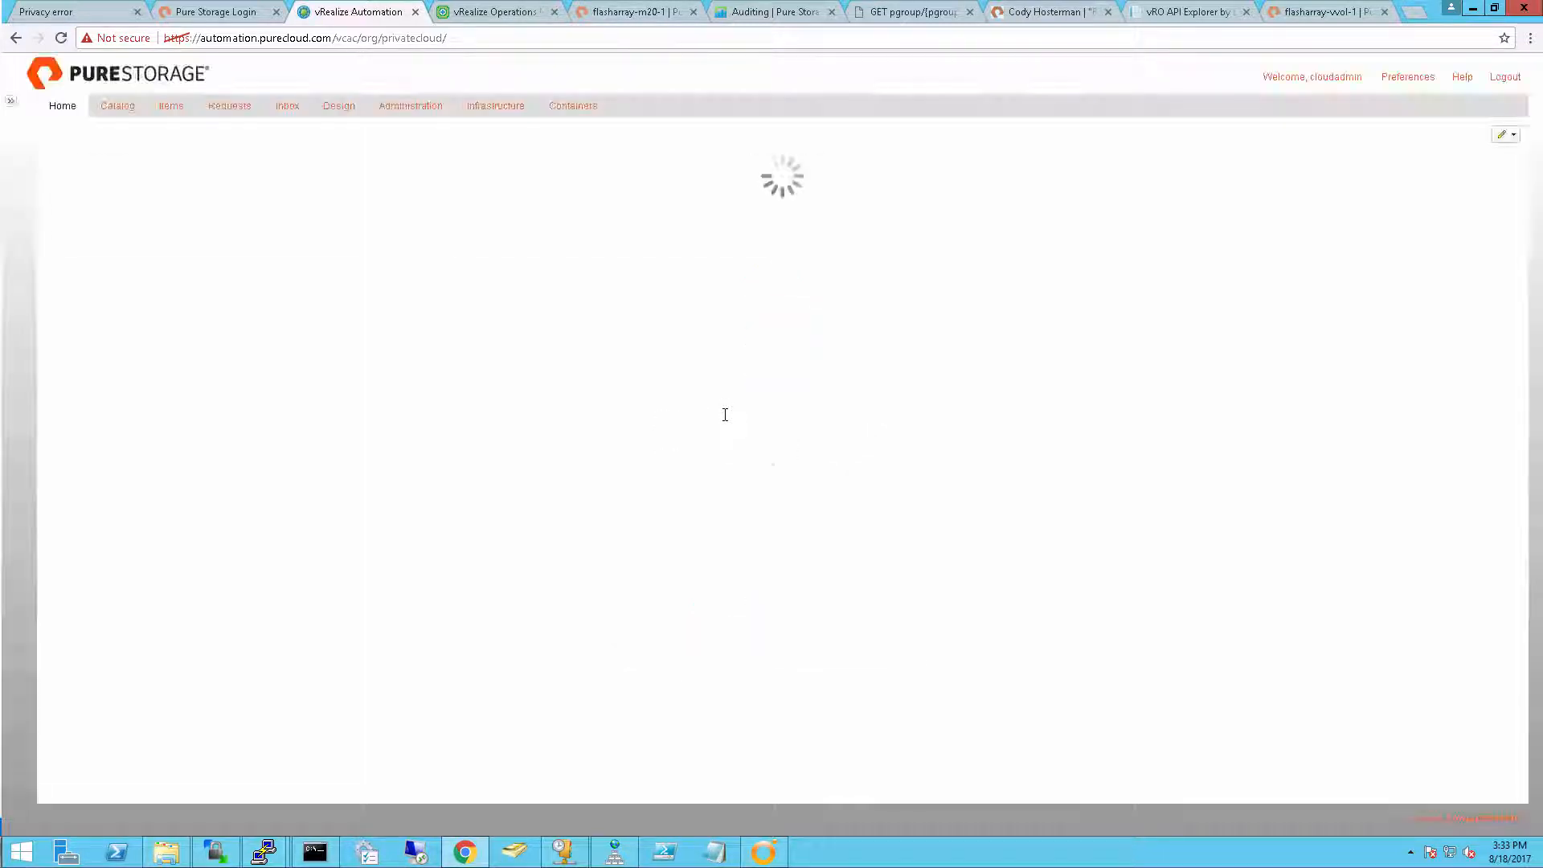
# Start a new XaaS resource action based on the Pure Storage workflow Create VMFS Datastore from FlashArray Snapshot
pyautogui.click(351, 113)
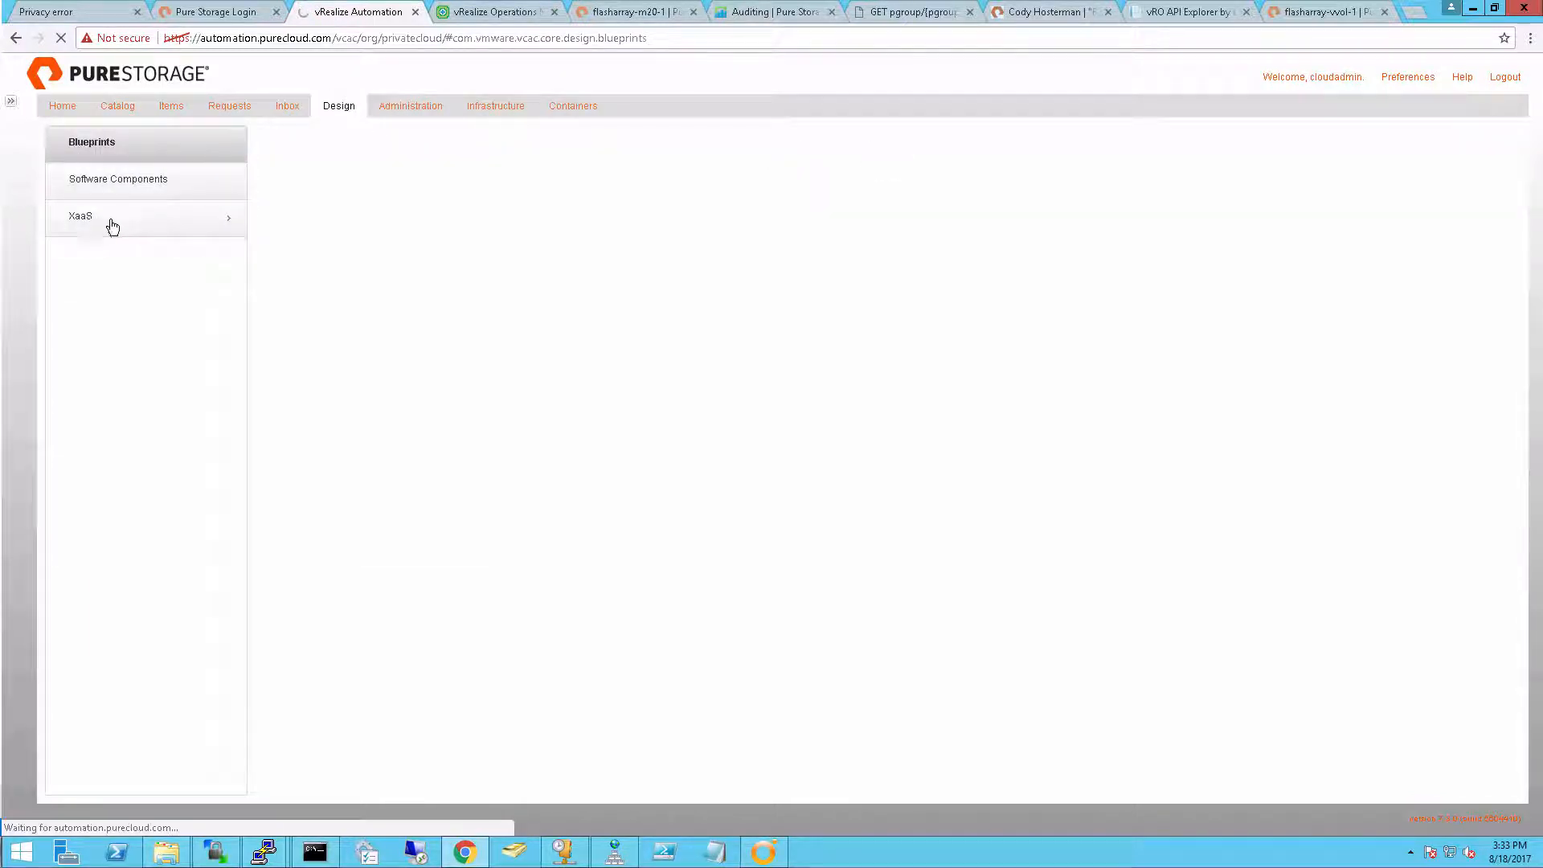
pyautogui.click(112, 228)
pyautogui.click(134, 301)
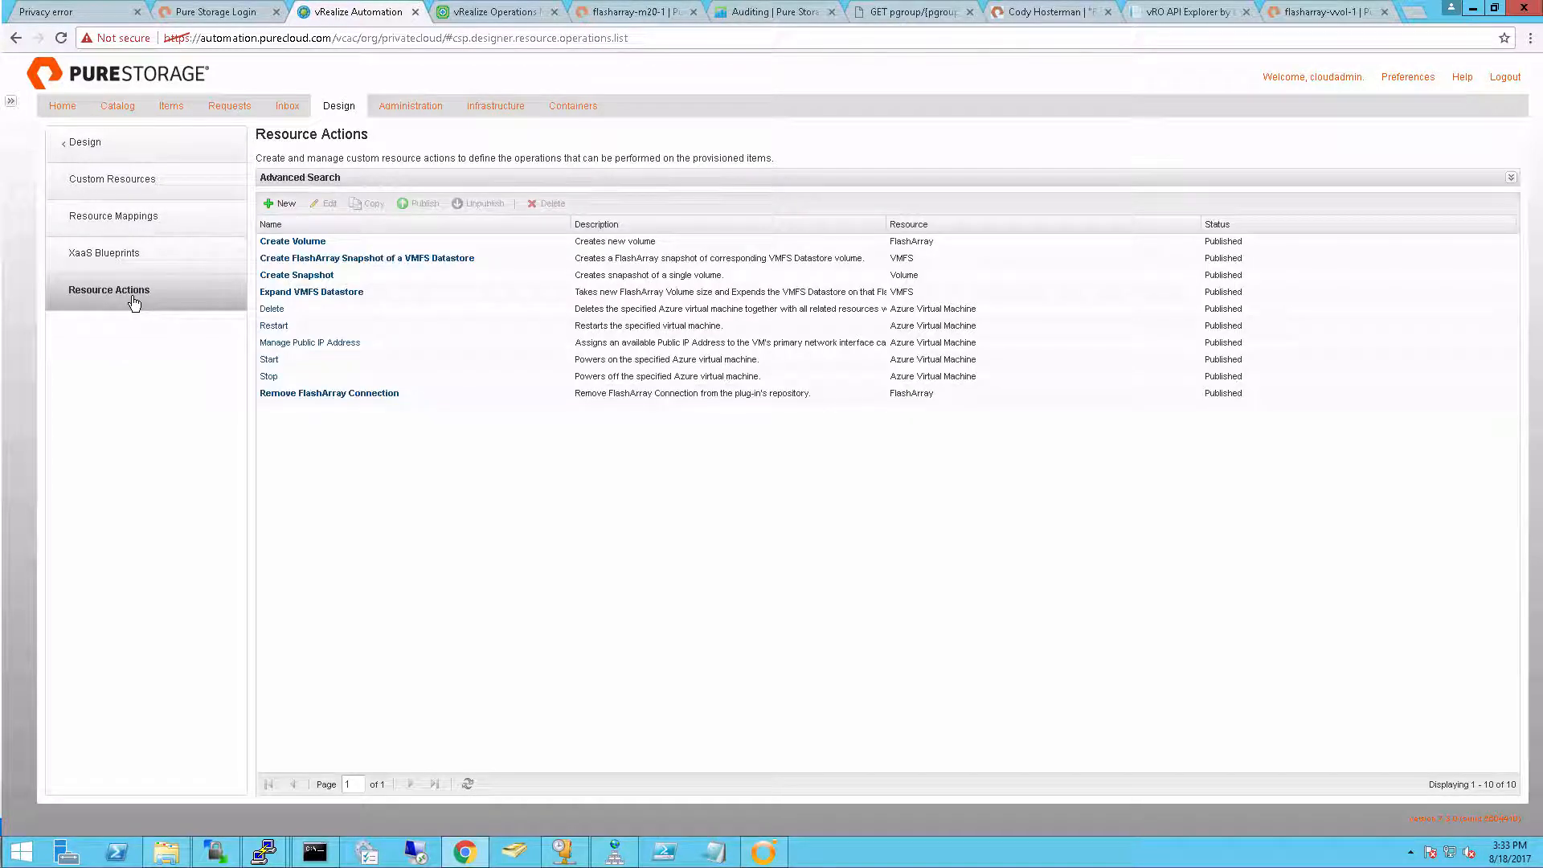
pyautogui.click(281, 205)
pyautogui.click(271, 208)
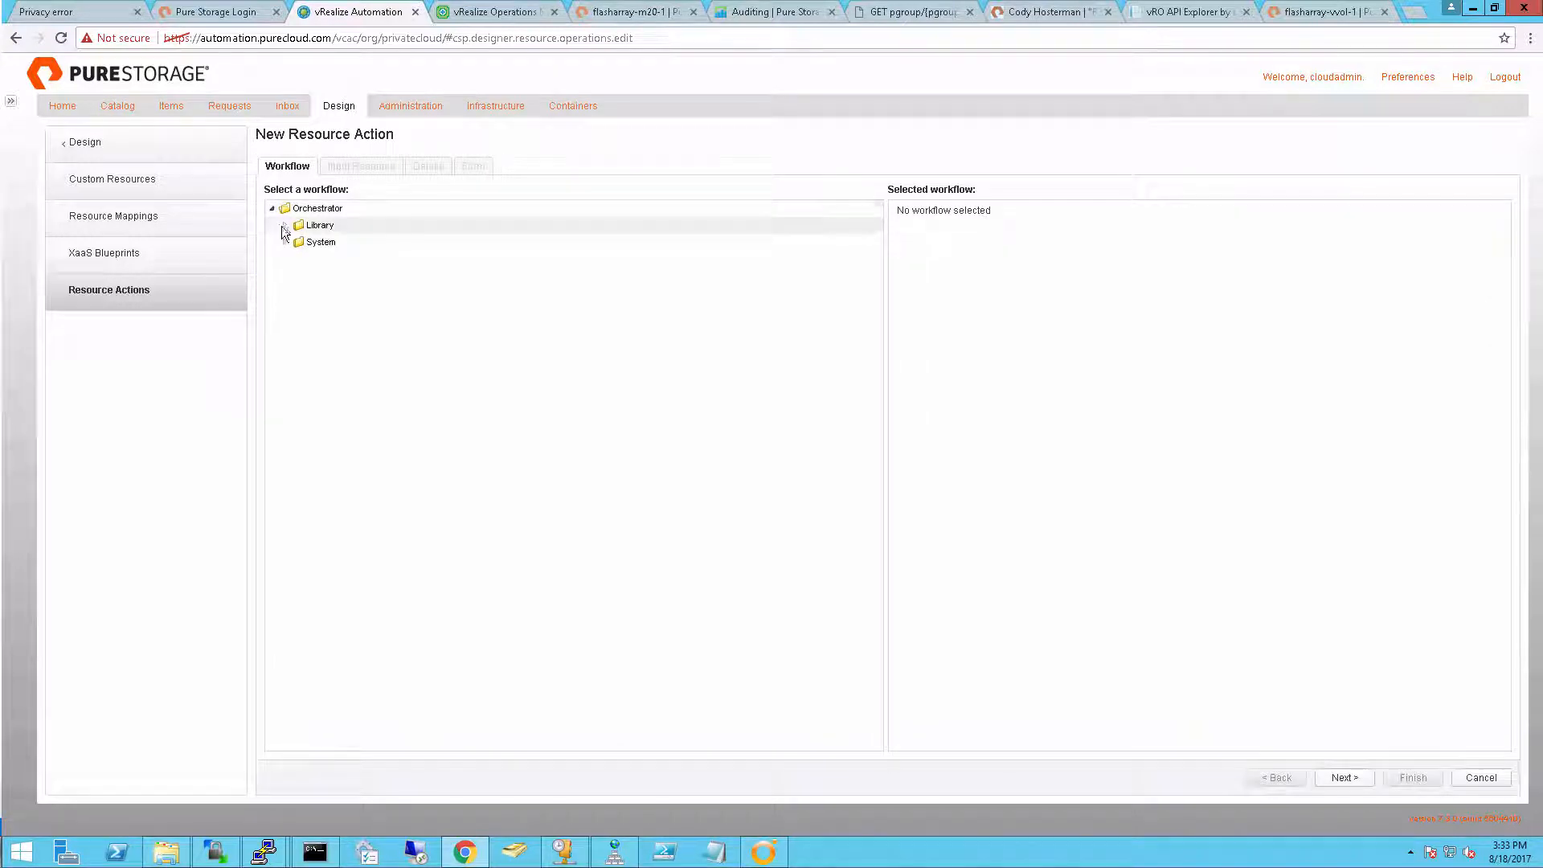
pyautogui.click(286, 227)
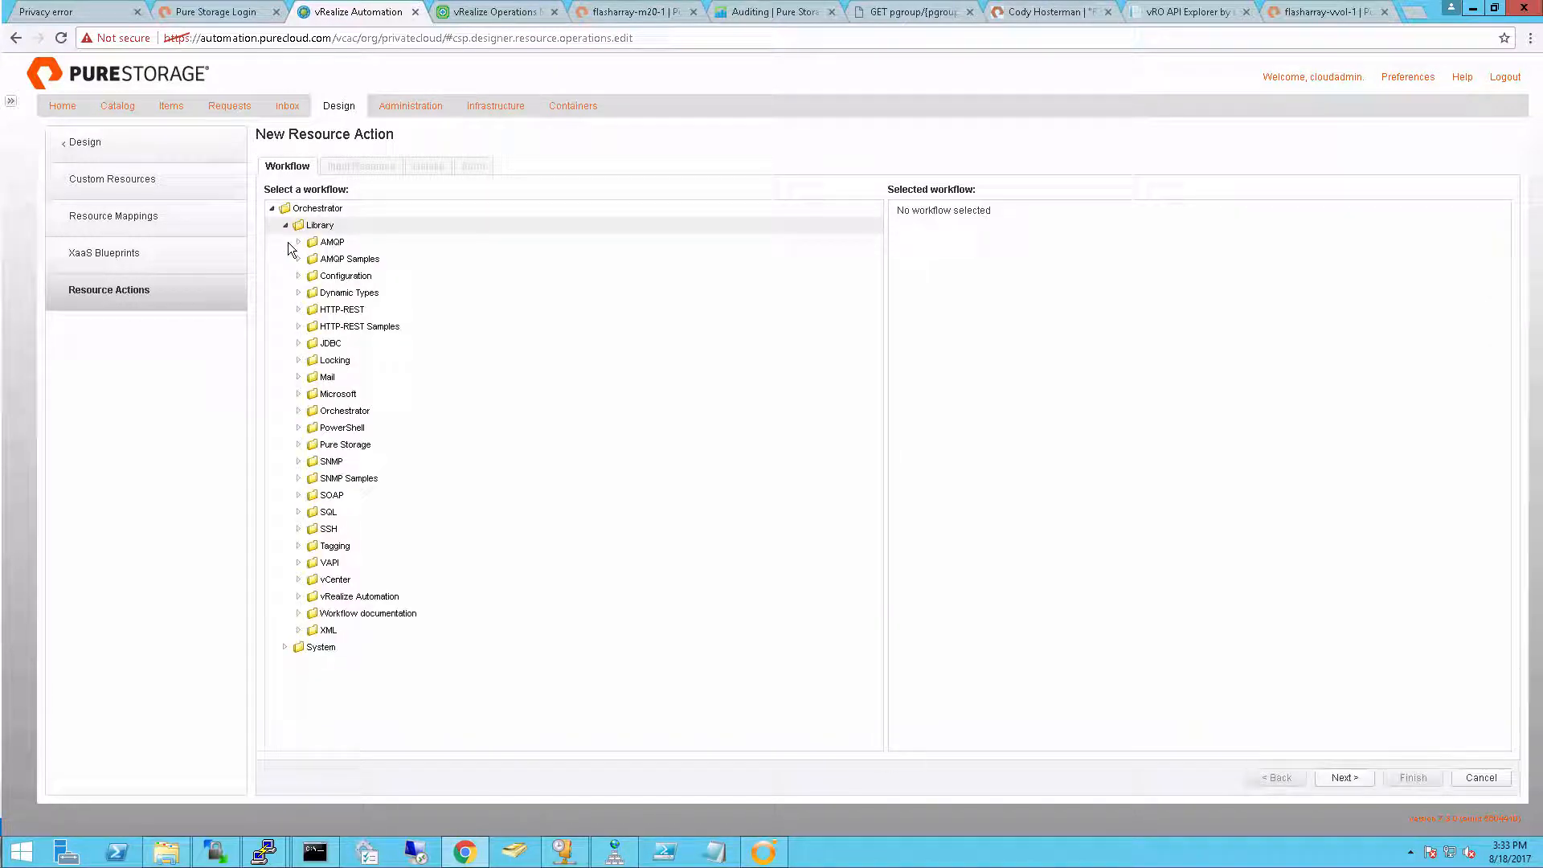
pyautogui.click(299, 446)
pyautogui.click(313, 581)
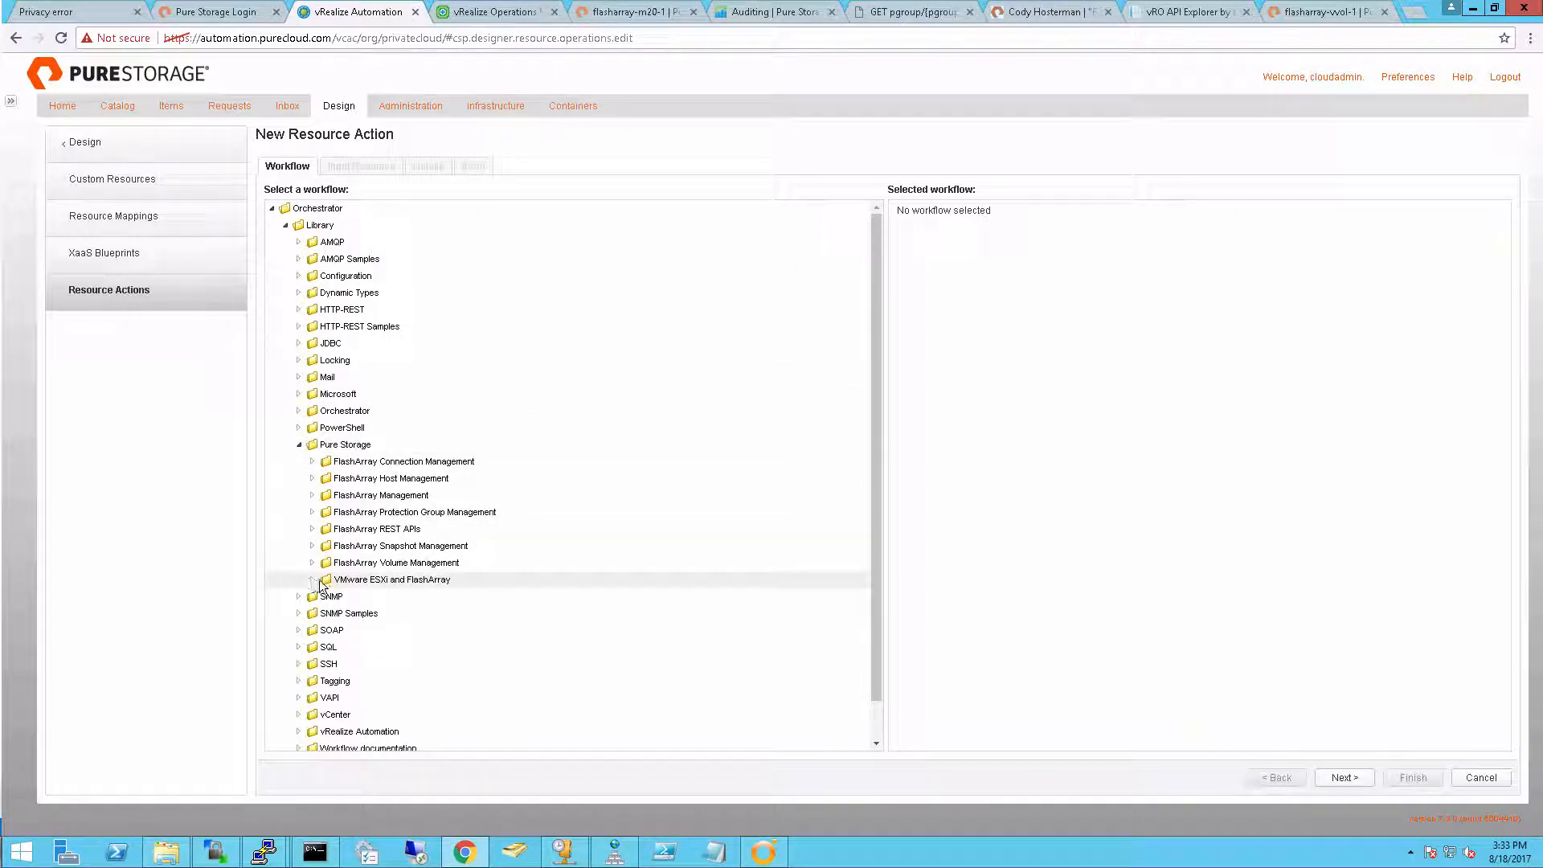
pyautogui.scroll(-2, 319, 584)
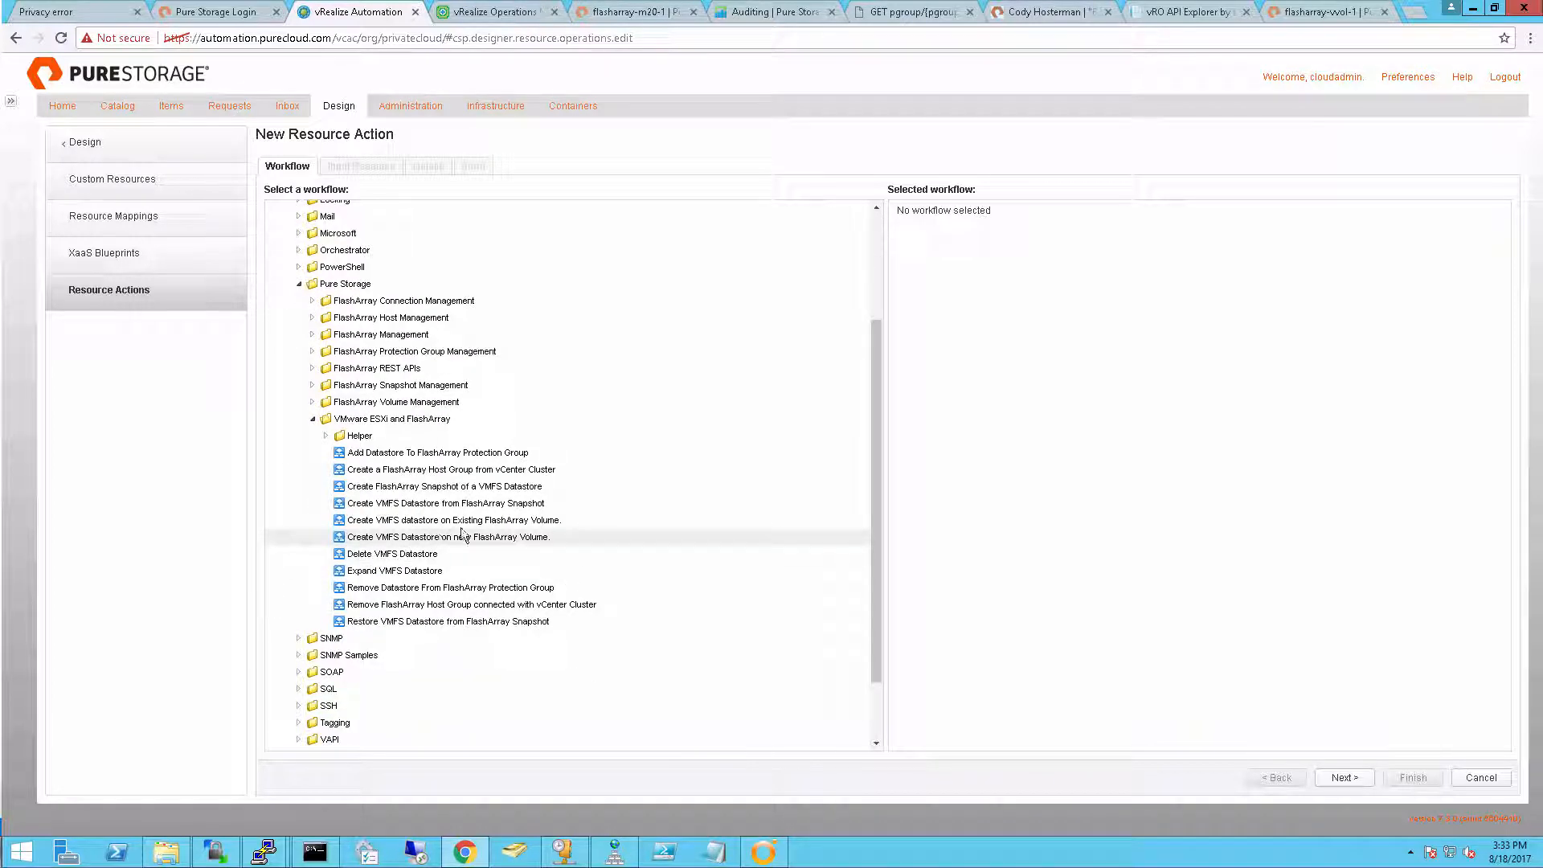
pyautogui.click(493, 507)
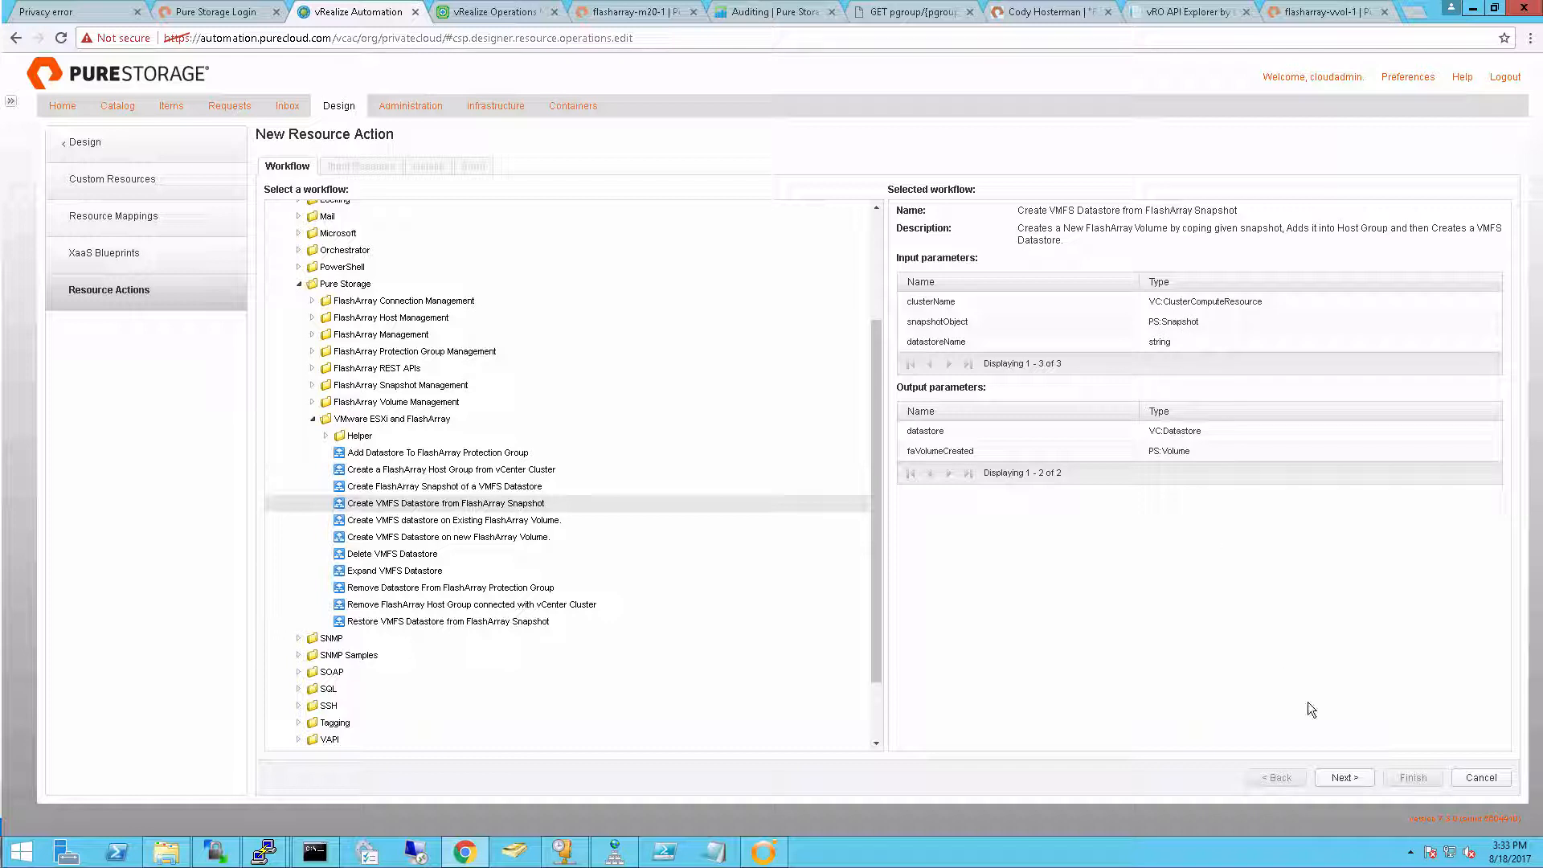
pyautogui.click(1362, 781)
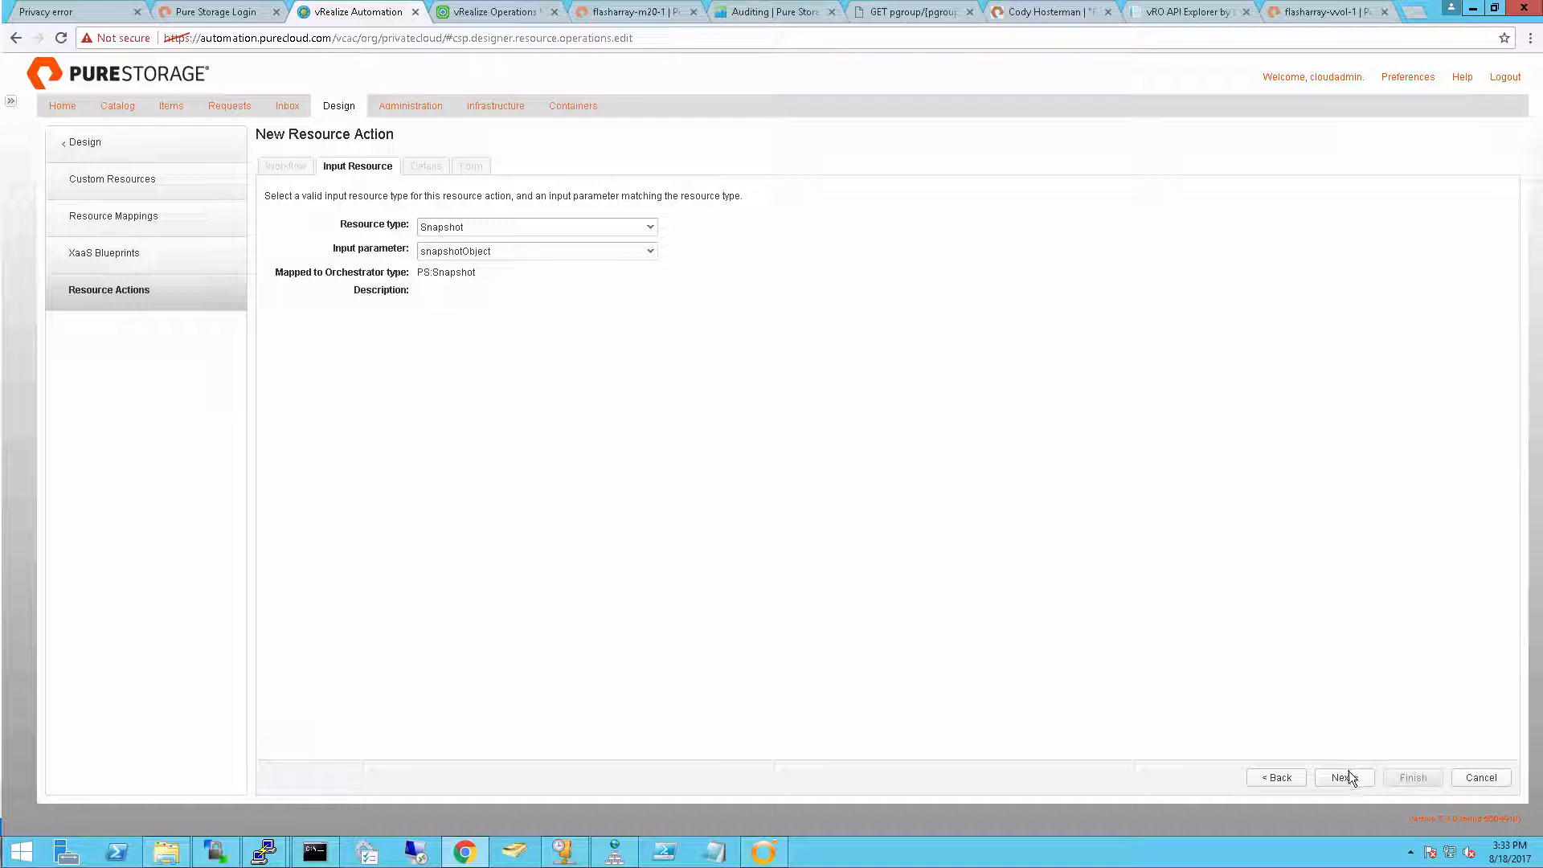
# Accept Snapshot as the input resource and make the action a provisioning type with datastore [VMFS] as its output
pyautogui.click(1351, 780)
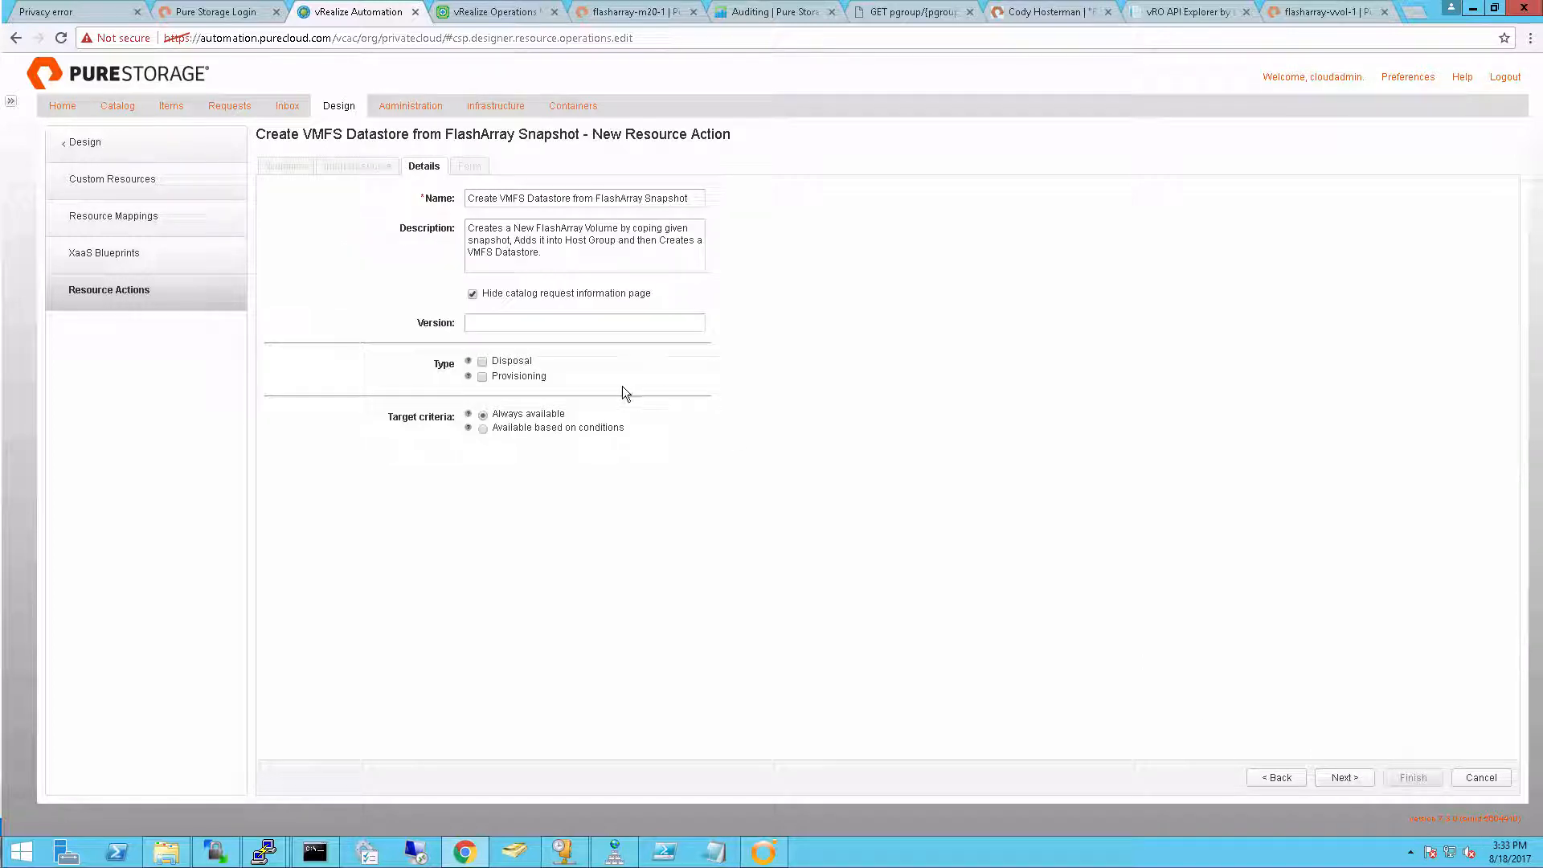
pyautogui.click(523, 377)
pyautogui.click(553, 431)
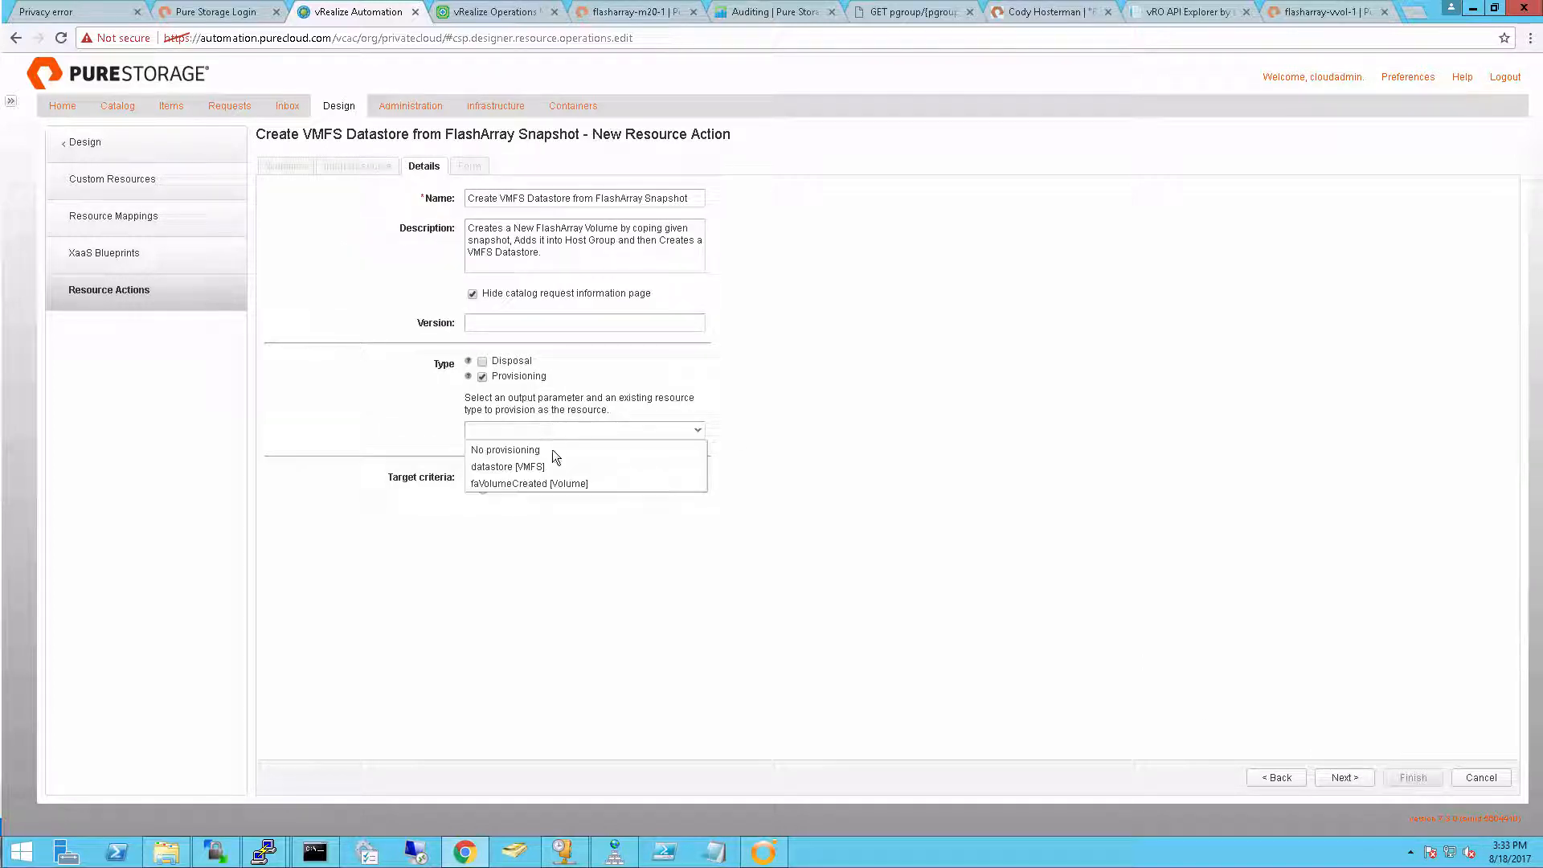
pyautogui.click(529, 467)
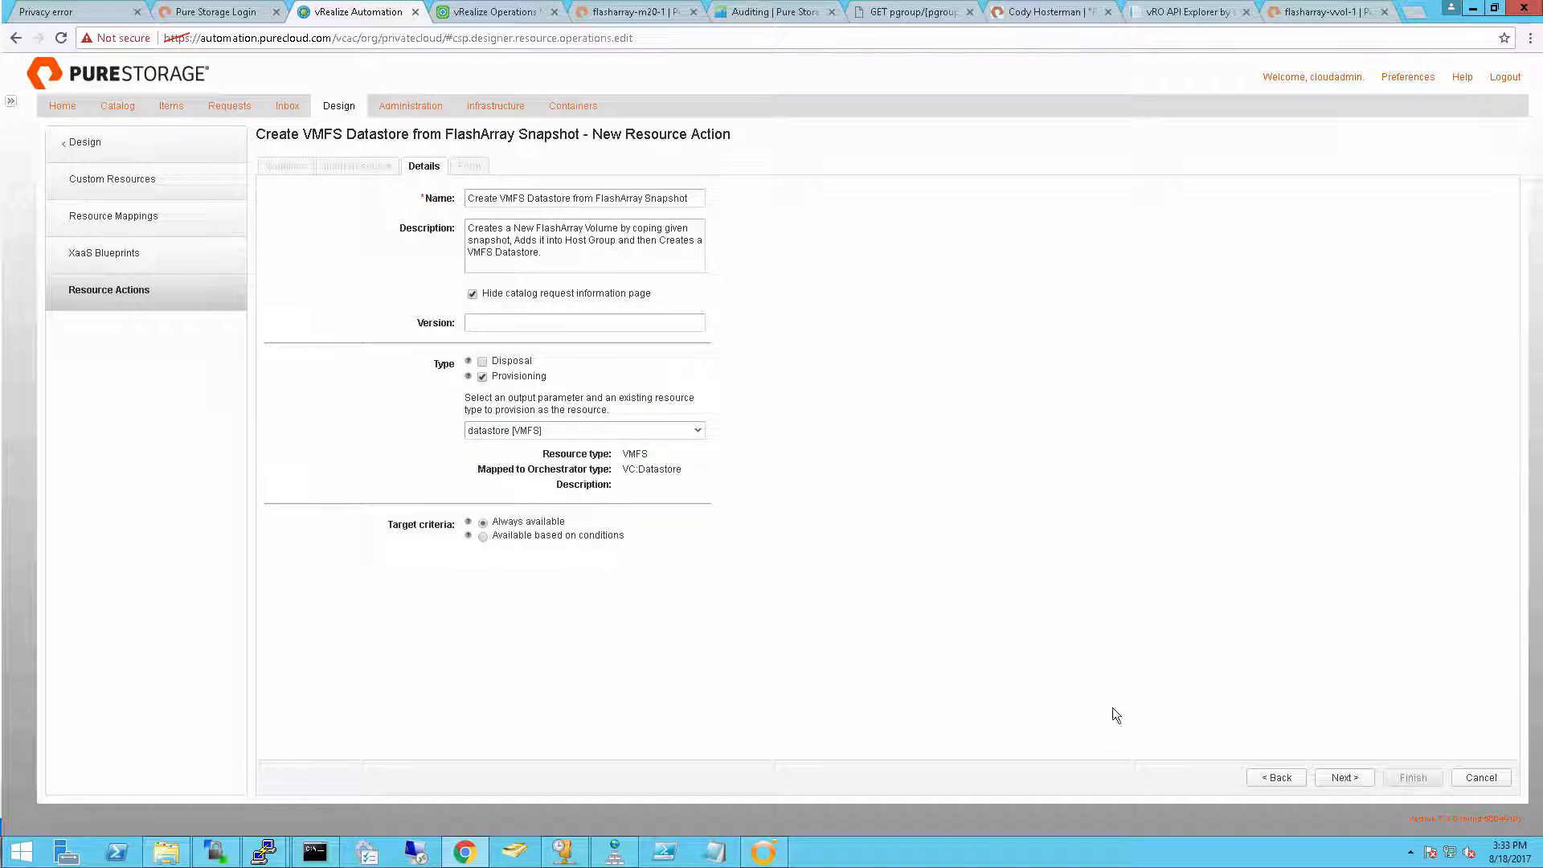
pyautogui.click(1339, 780)
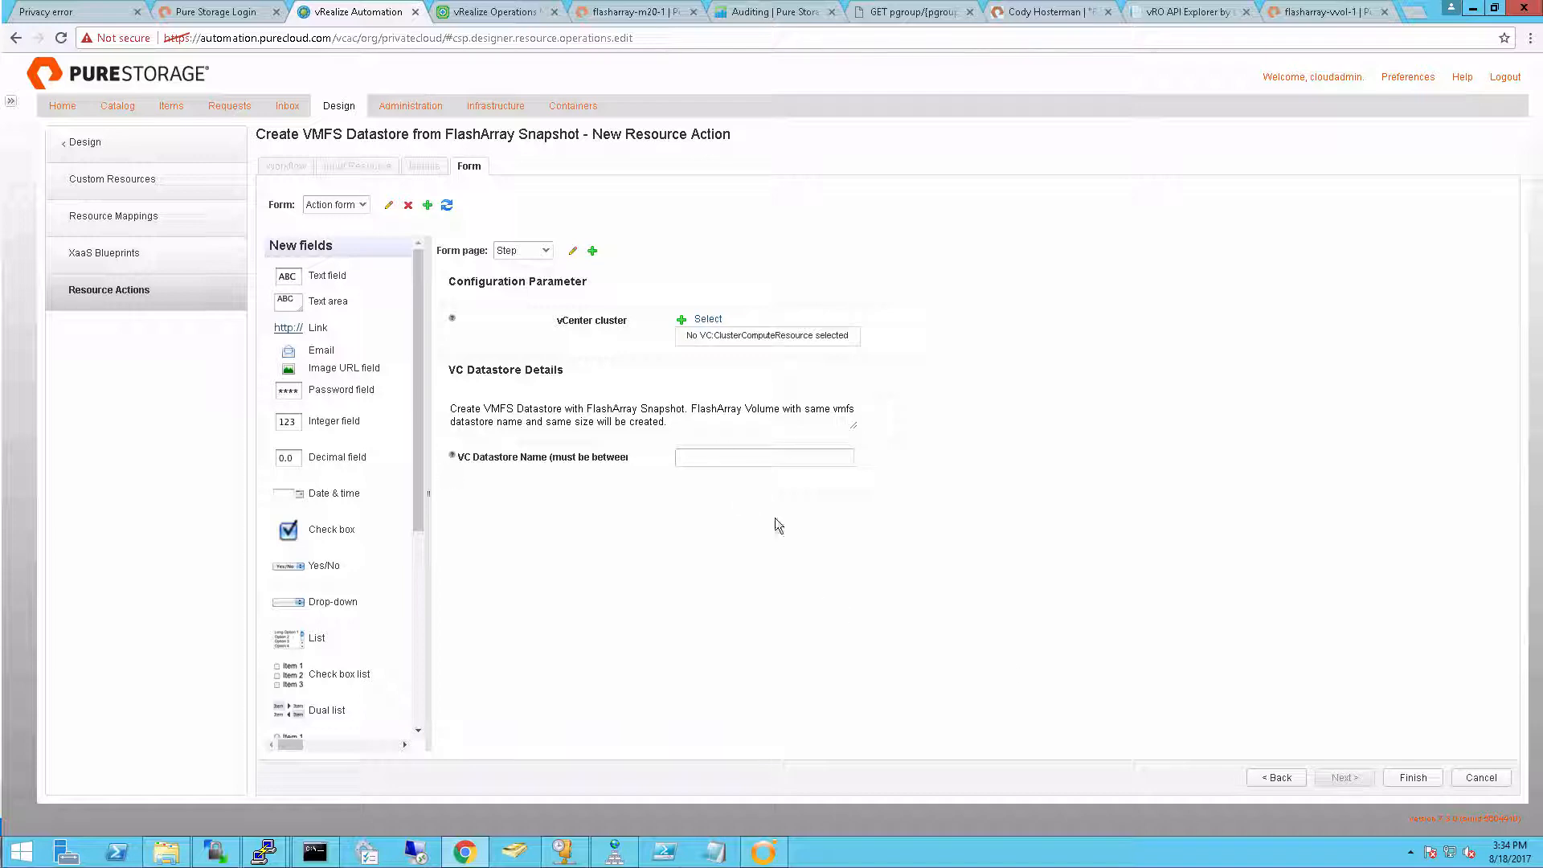
# Finish the new resource action with its default form and publish Create VMFS Datastore from FlashArray Snapshot
pyautogui.click(1413, 779)
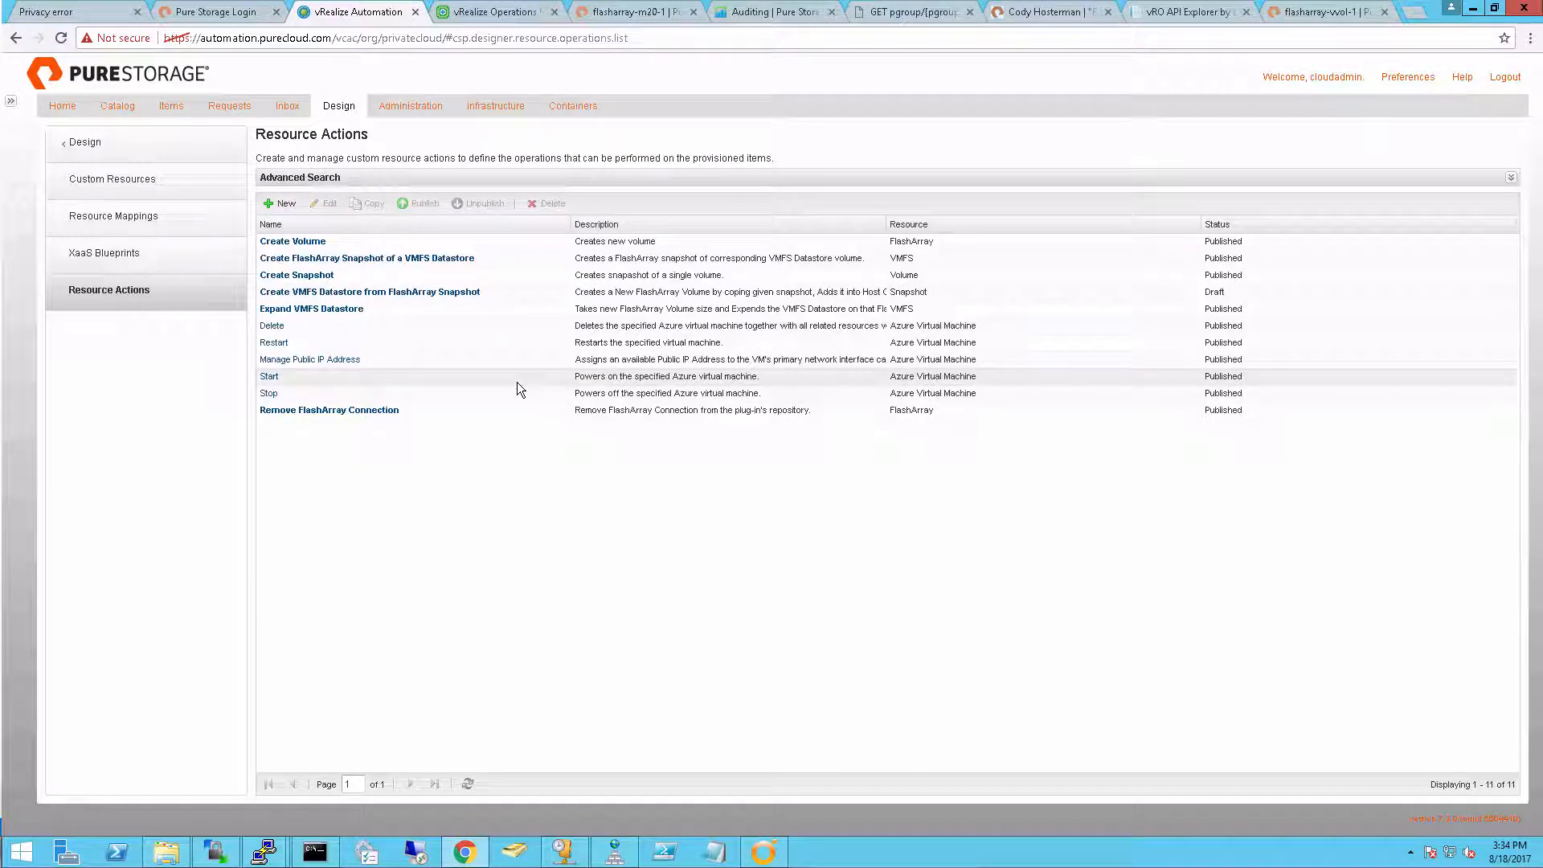
pyautogui.click(499, 294)
pyautogui.click(418, 204)
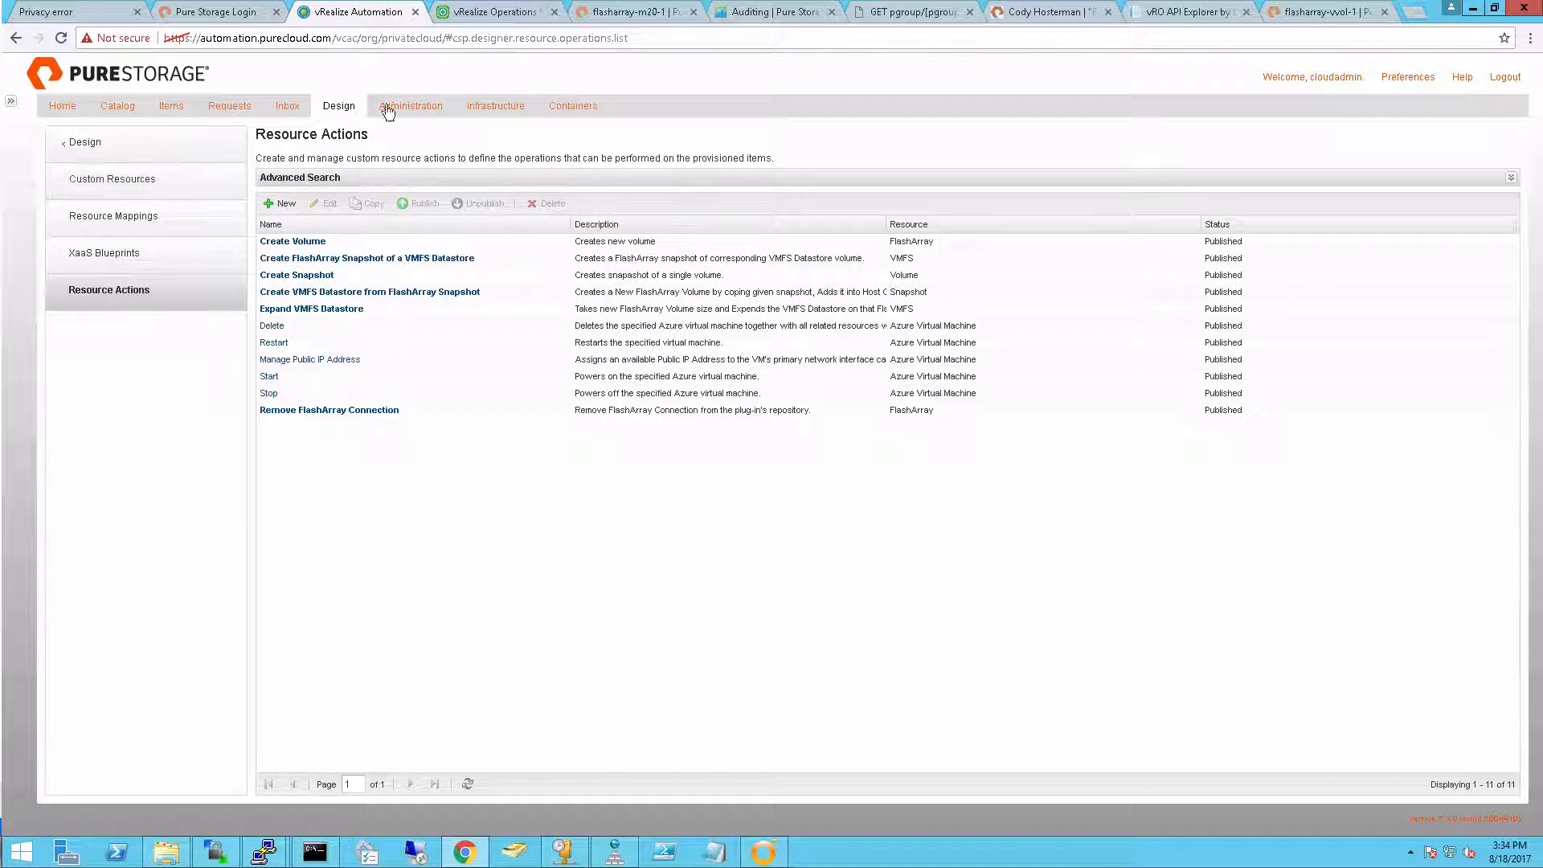
# Add Create VMFS Datastore from FlashArray Snapshot to the entitled actions of the Actions entitlement and save it
pyautogui.click(415, 107)
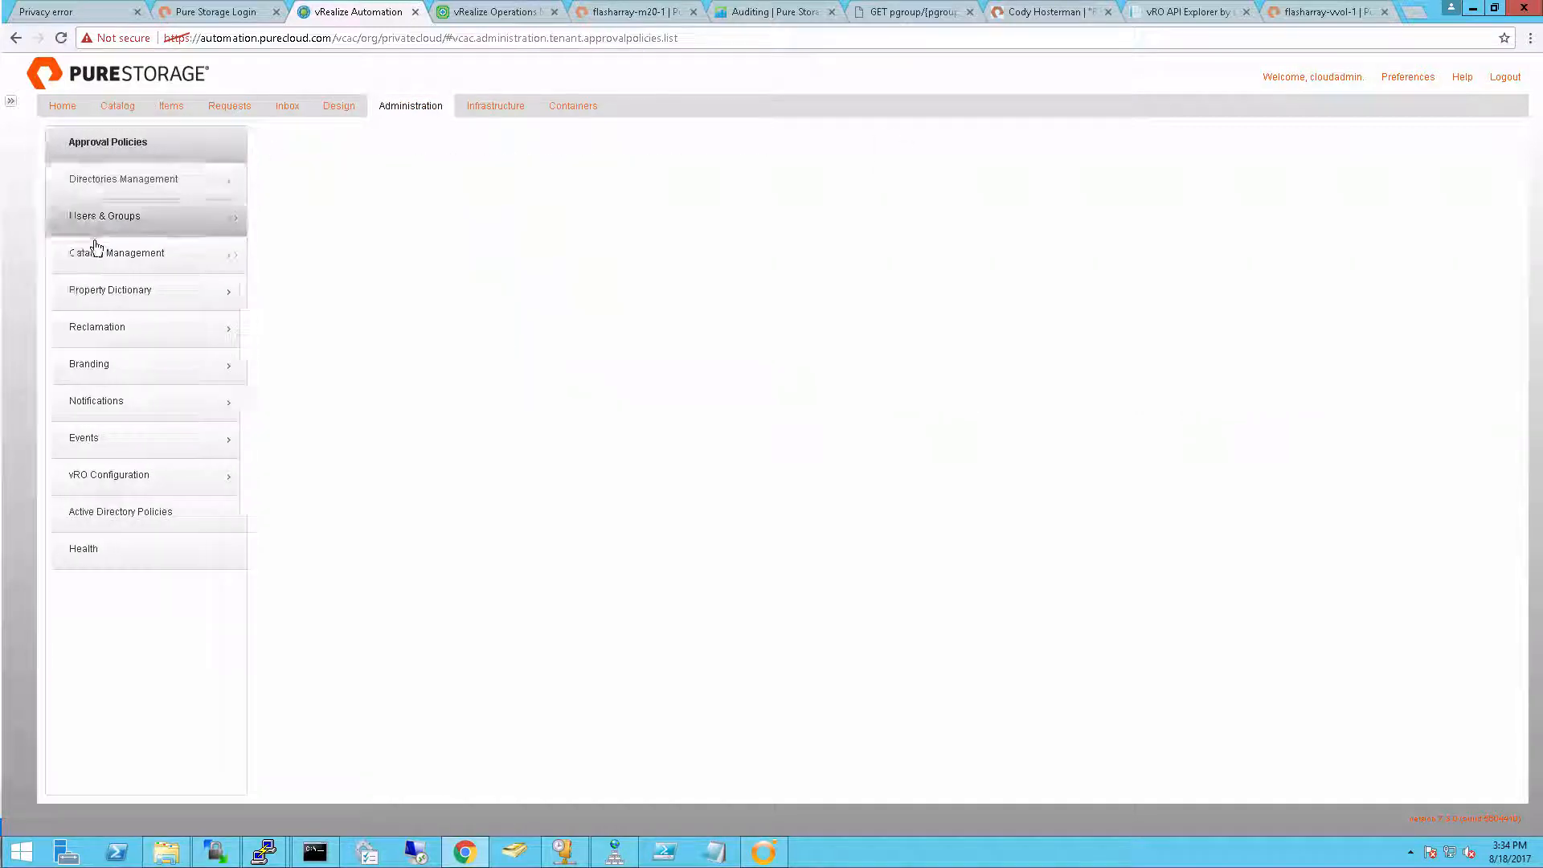
pyautogui.click(105, 256)
pyautogui.click(146, 306)
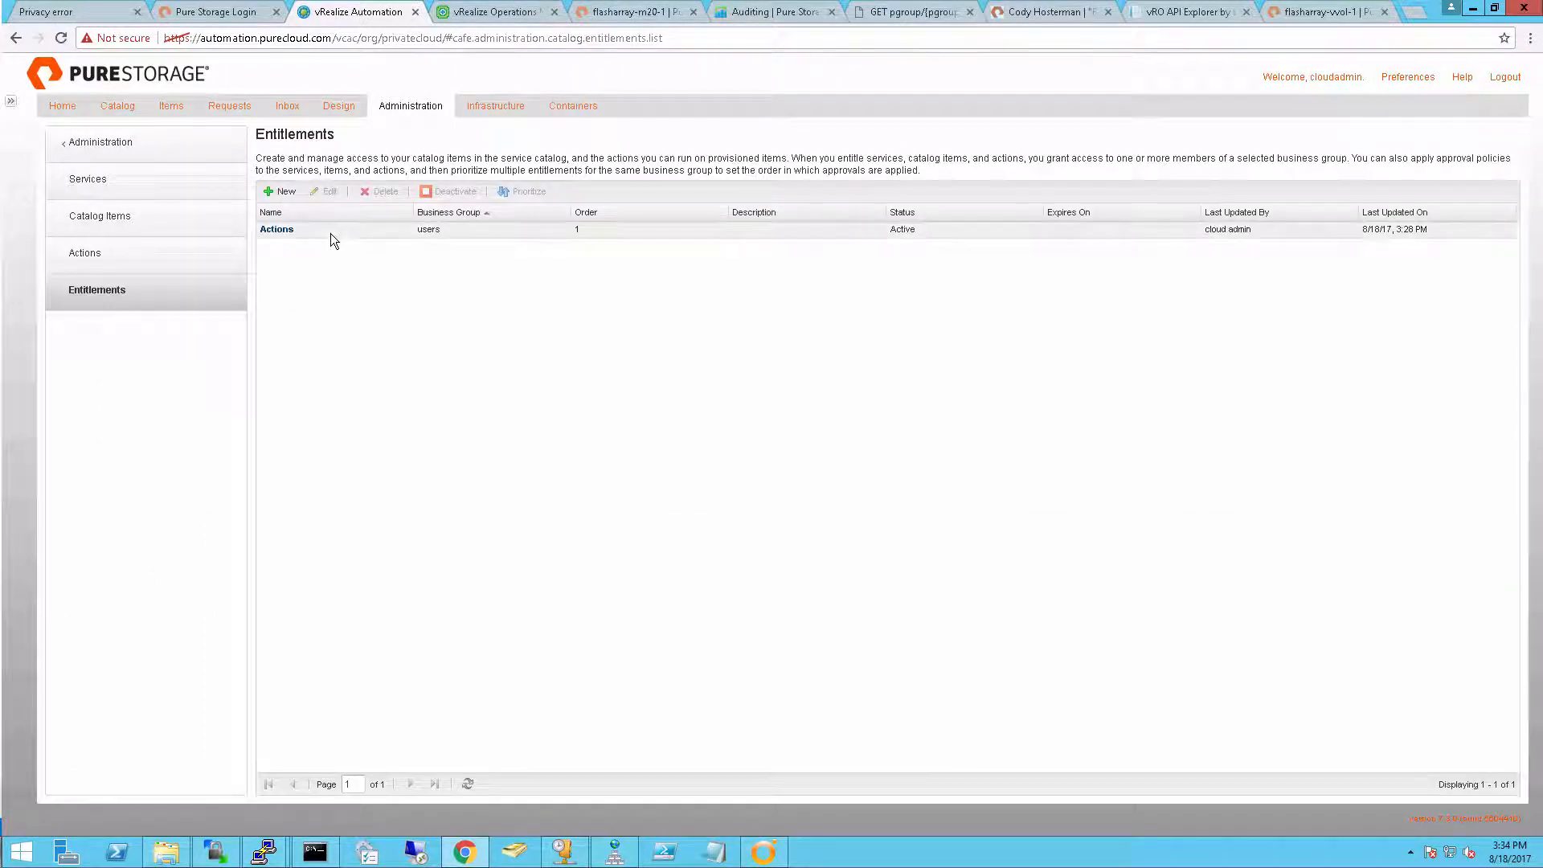
pyautogui.click(277, 232)
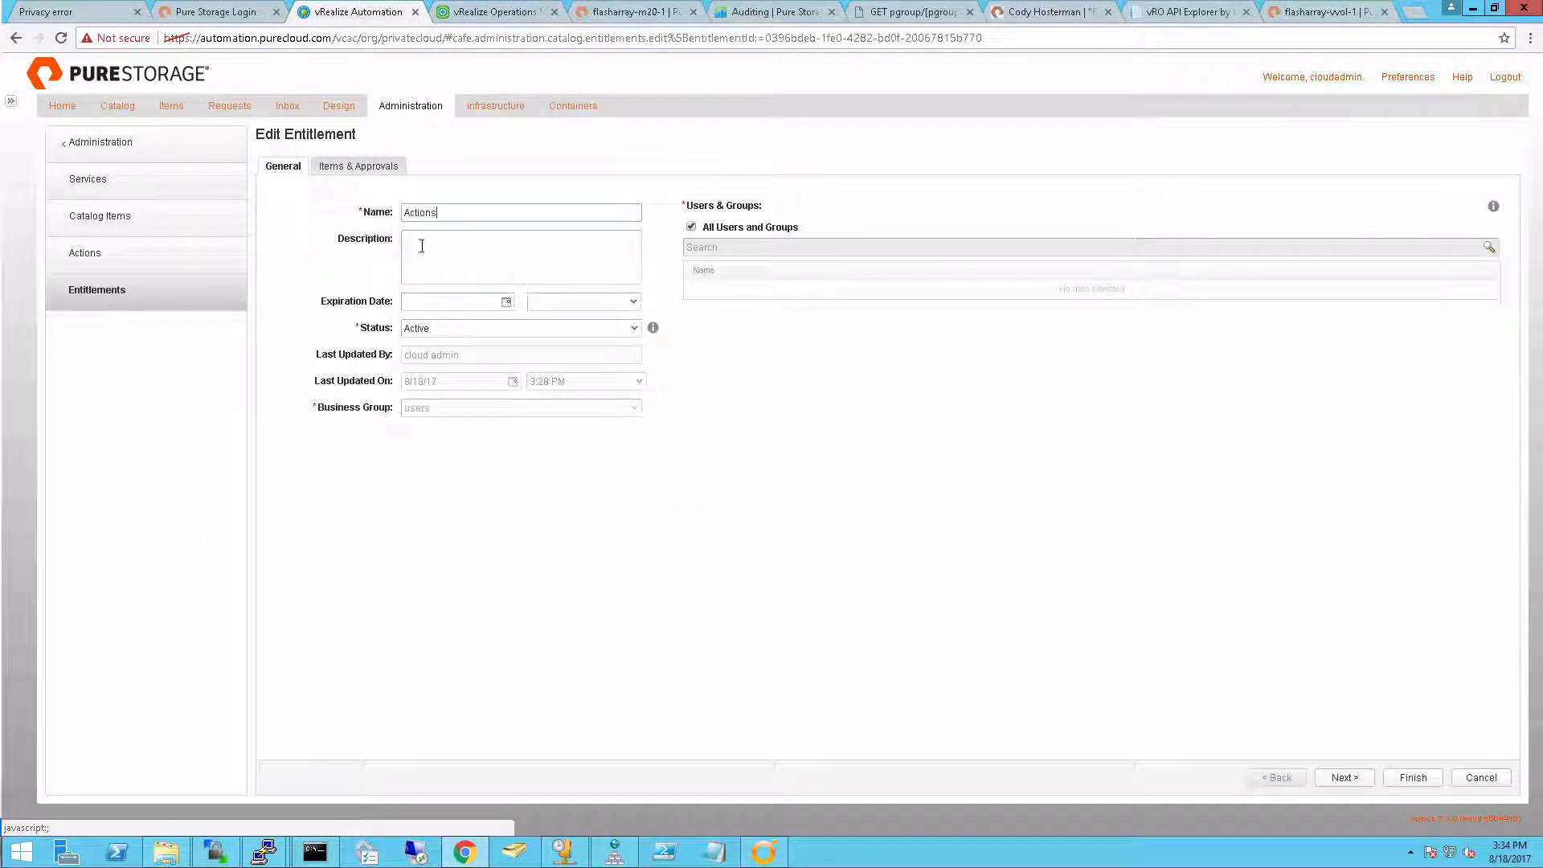
pyautogui.click(359, 165)
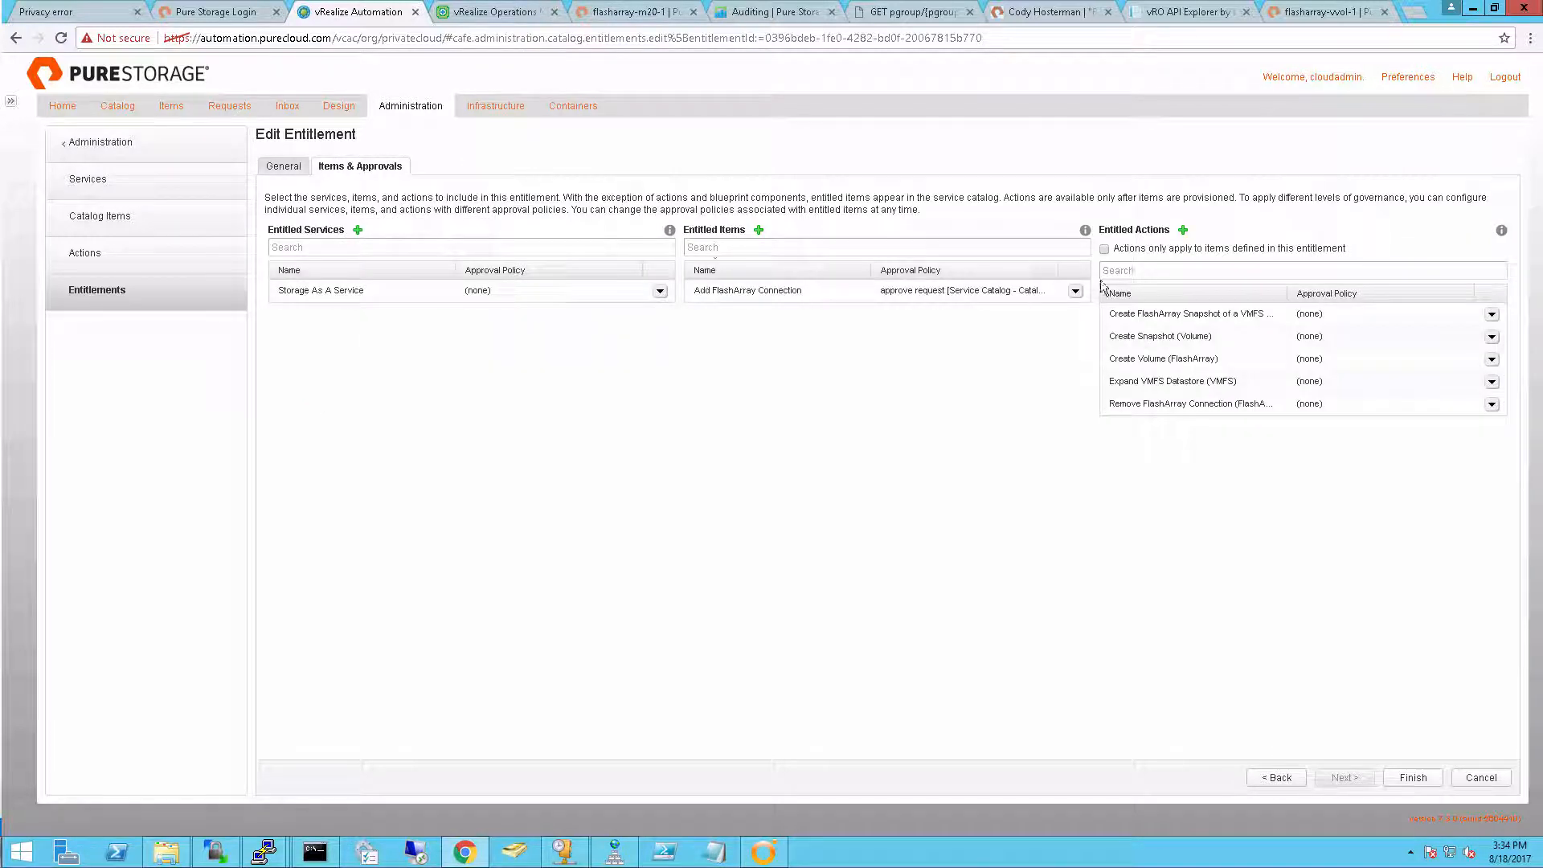
pyautogui.click(1183, 231)
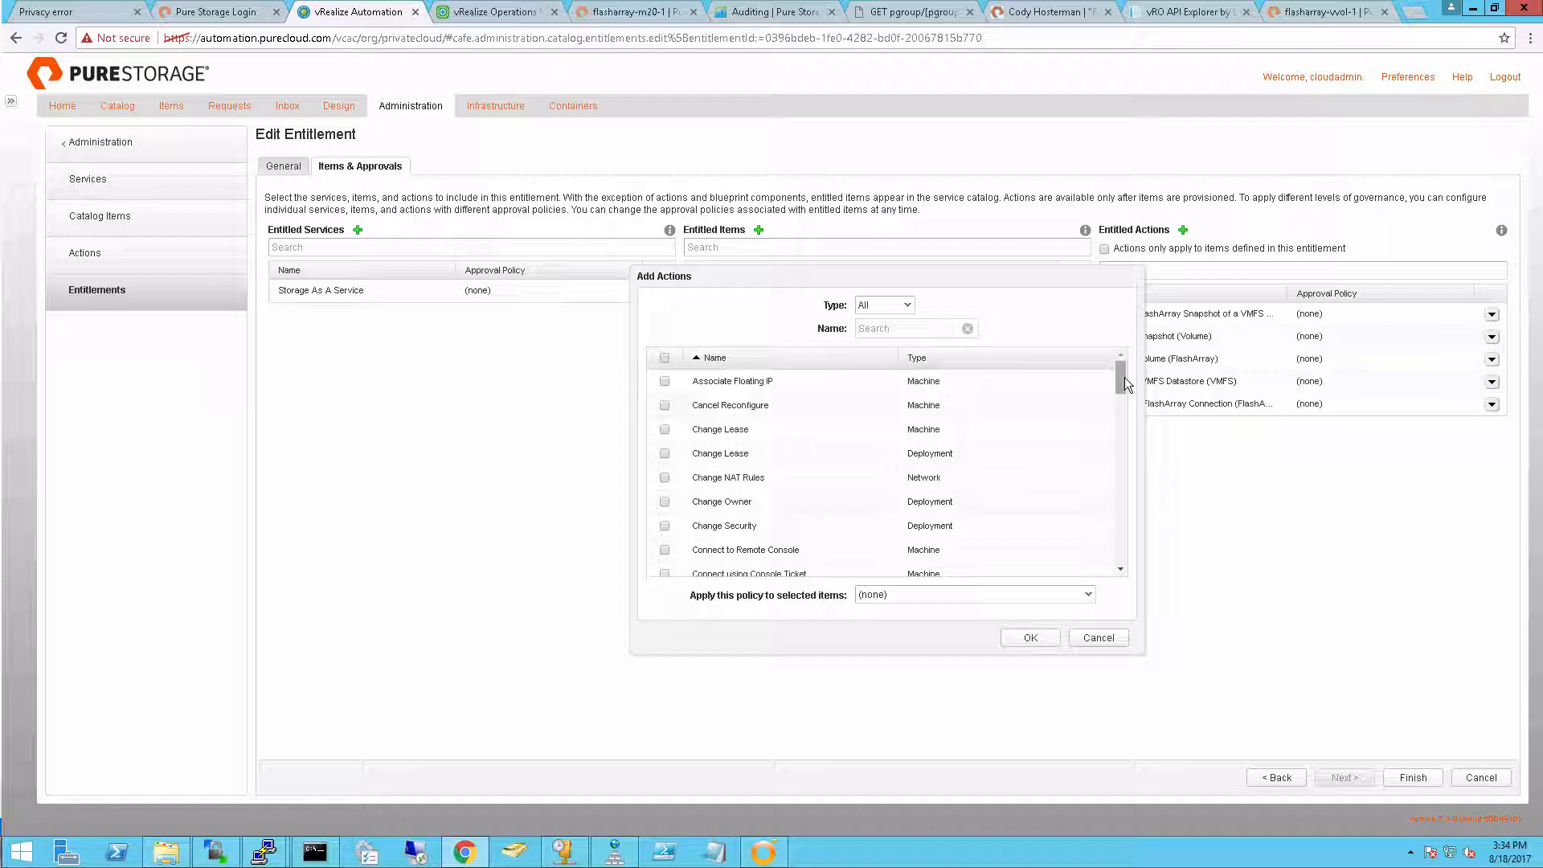
pyautogui.moveTo(1125, 378); pyautogui.dragTo(1122, 426)
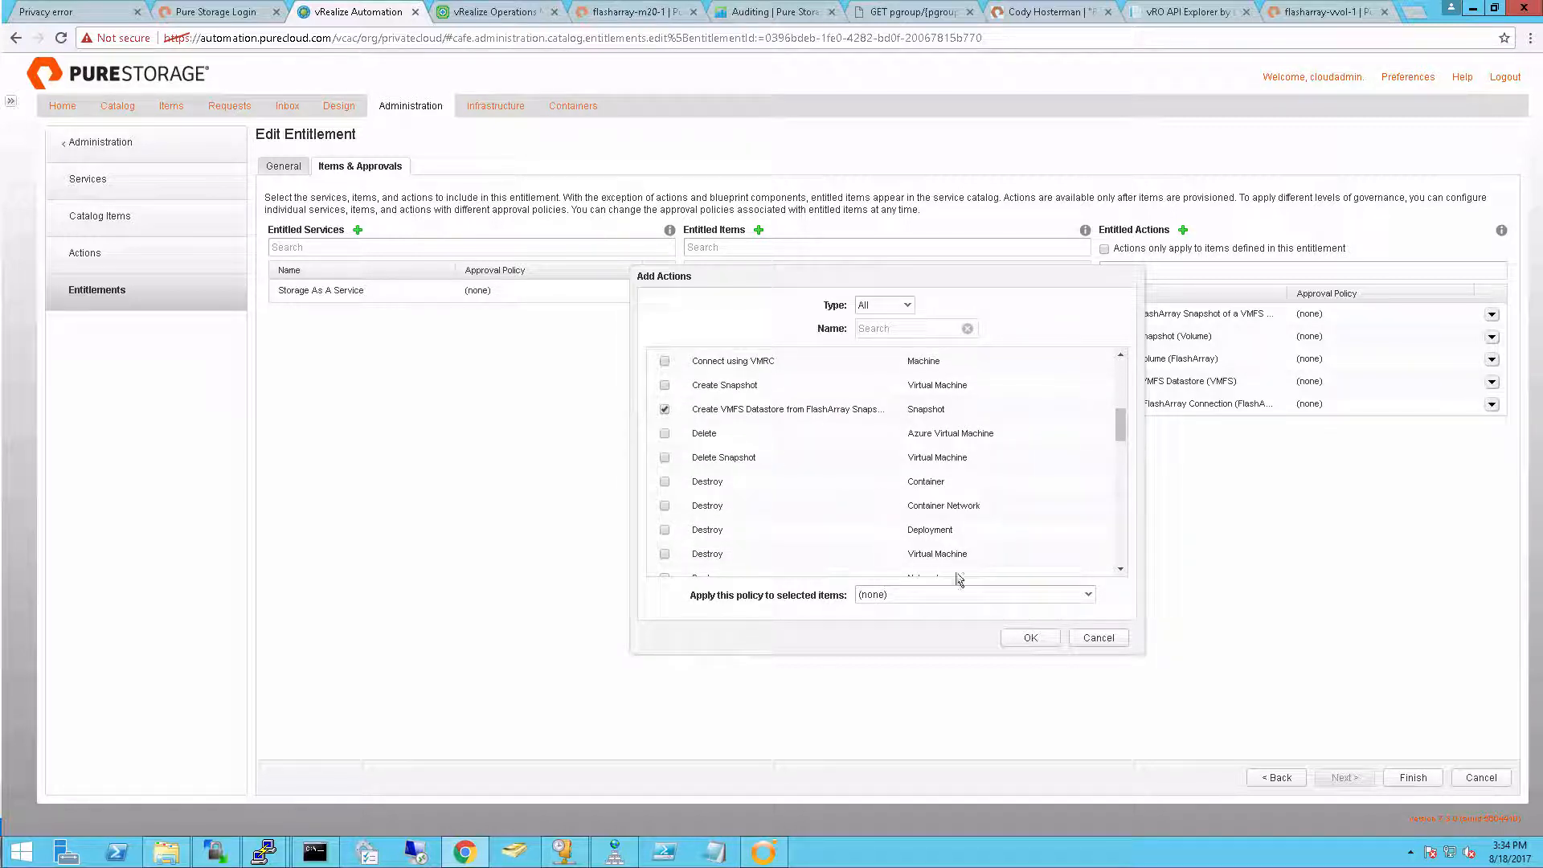
pyautogui.click(1027, 639)
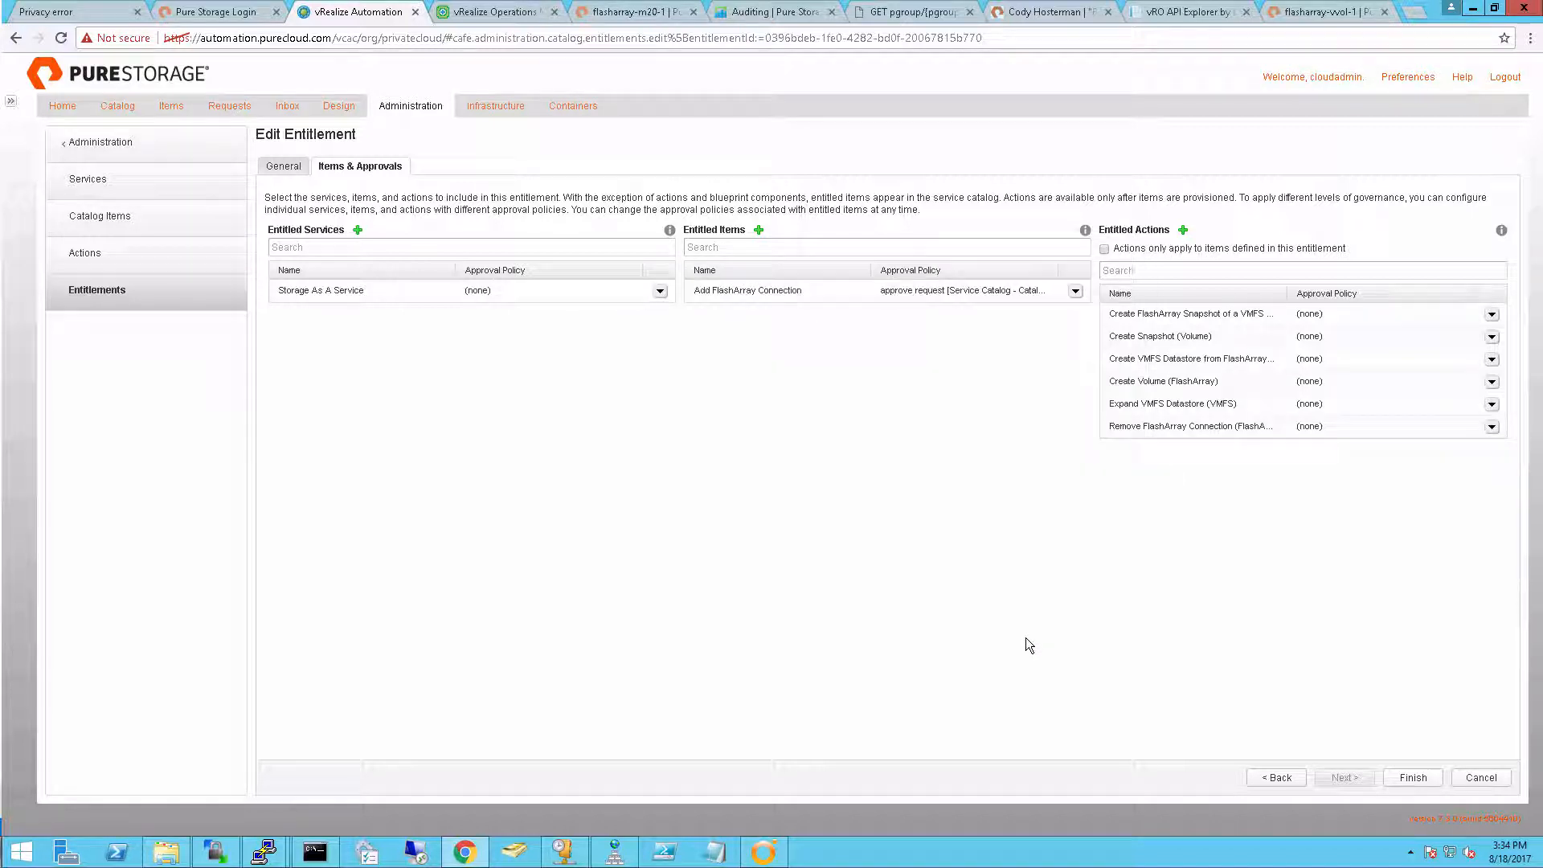
pyautogui.click(1421, 780)
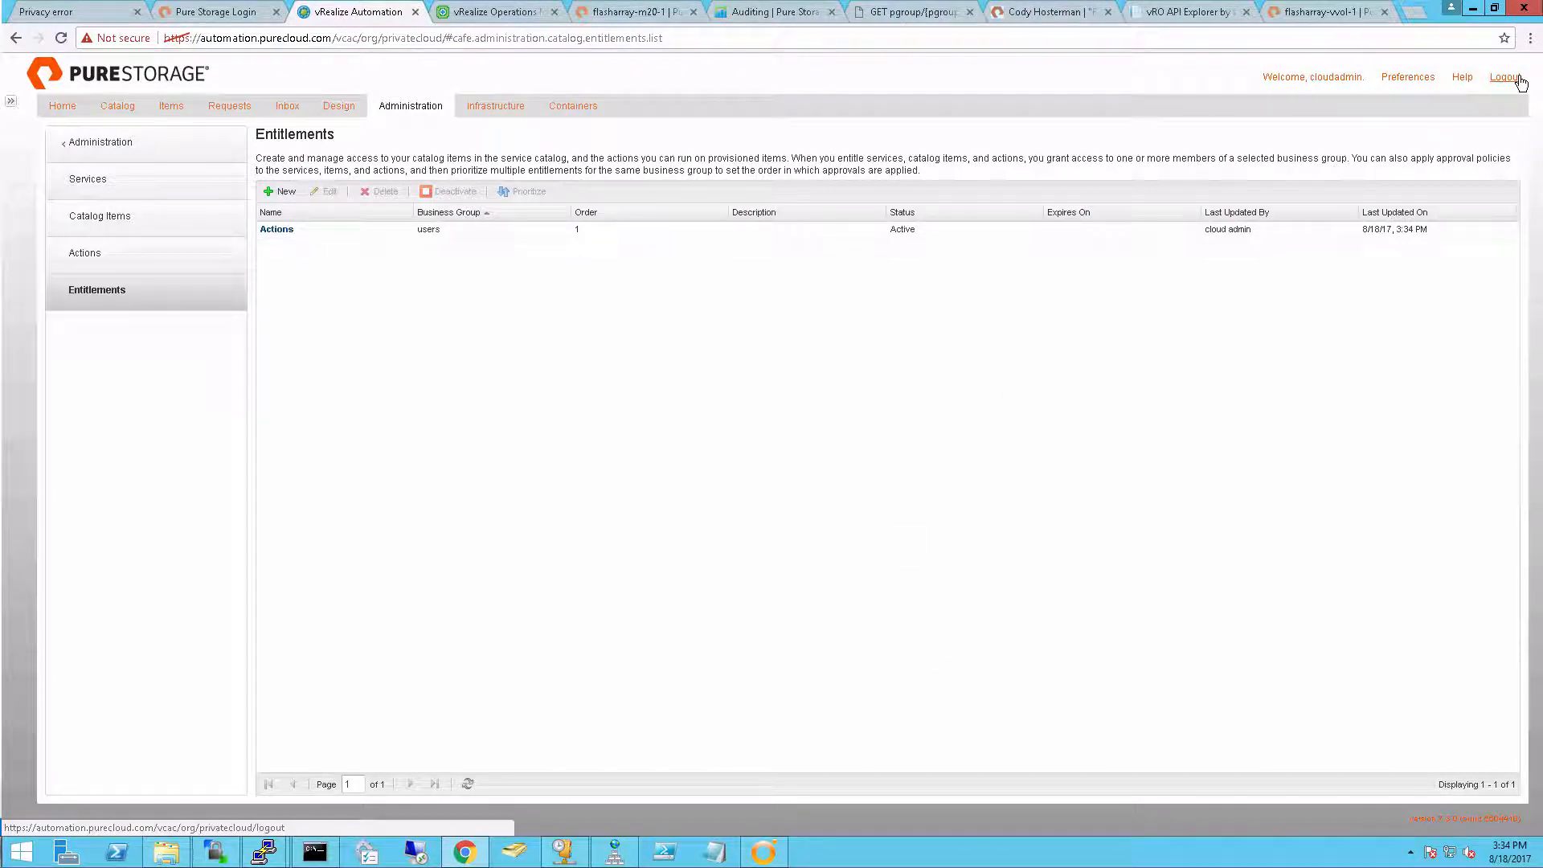
# Open the Create VMFS Datastore from FlashArray Snapshot action, found among the administration actions, for configuration
pyautogui.click(199, 271)
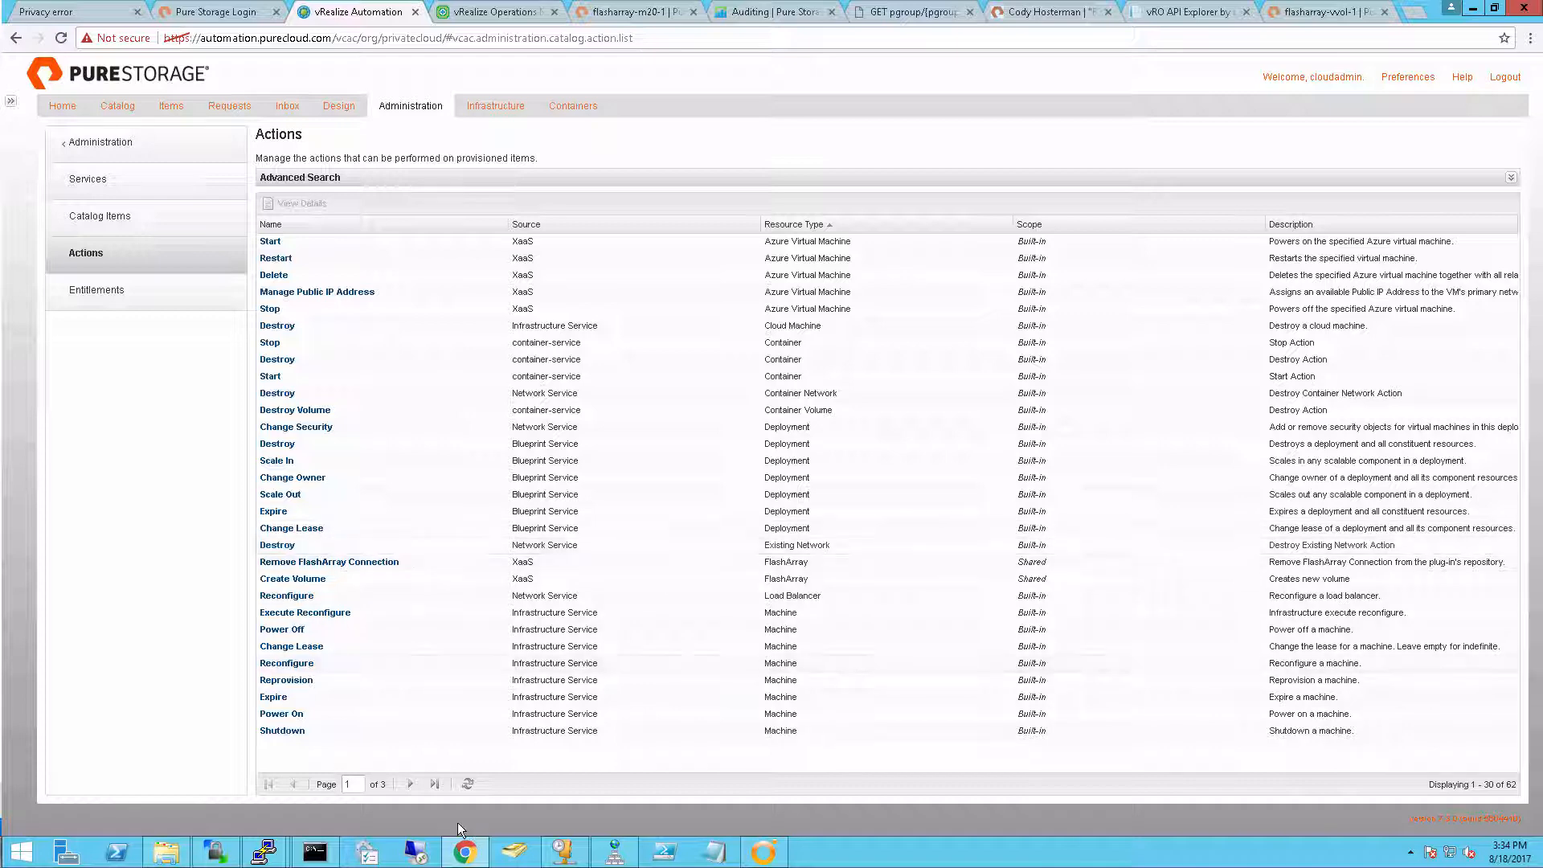
pyautogui.click(411, 785)
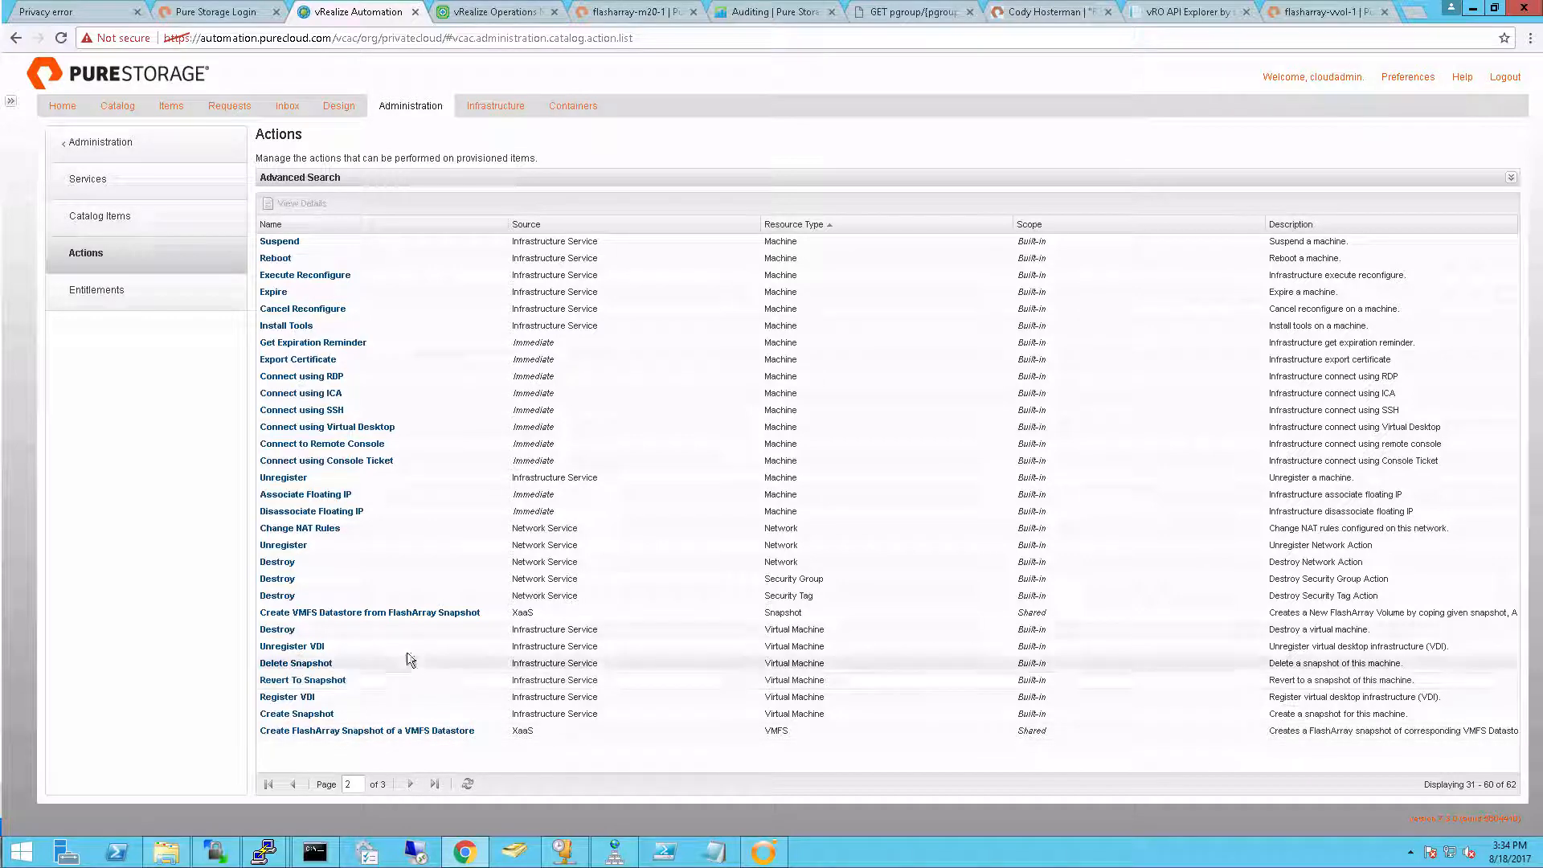
pyautogui.click(402, 612)
pyautogui.click(290, 203)
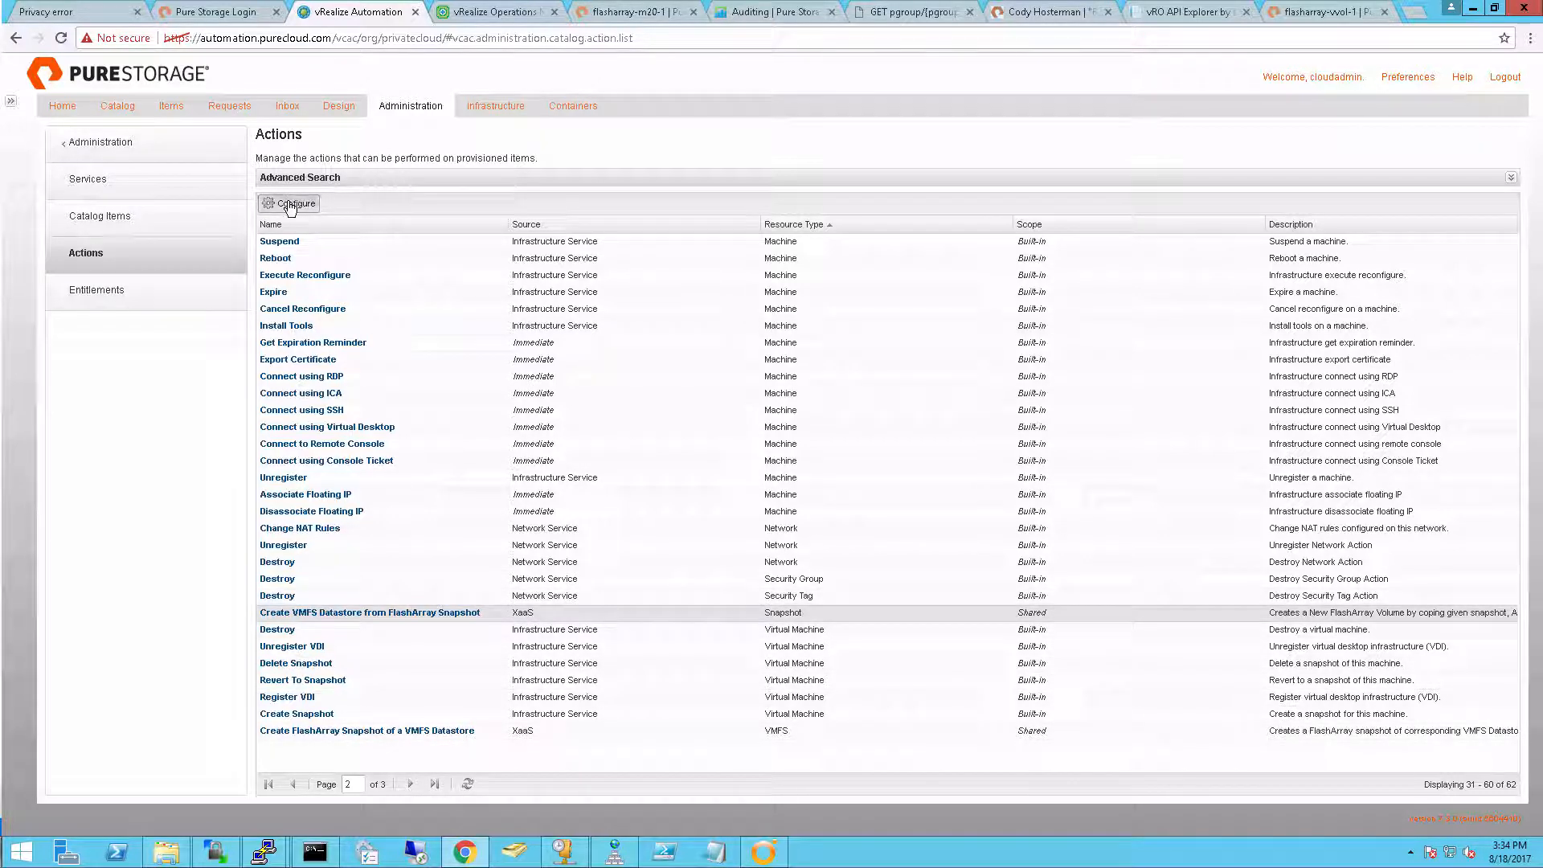
# Give the action the icon ps_icn_vRealize_create-vmfs-datastore-from-flasharray-snapshot_1-0.png and finish its configuration, leaving the entitlements as they are
pyautogui.click(476, 282)
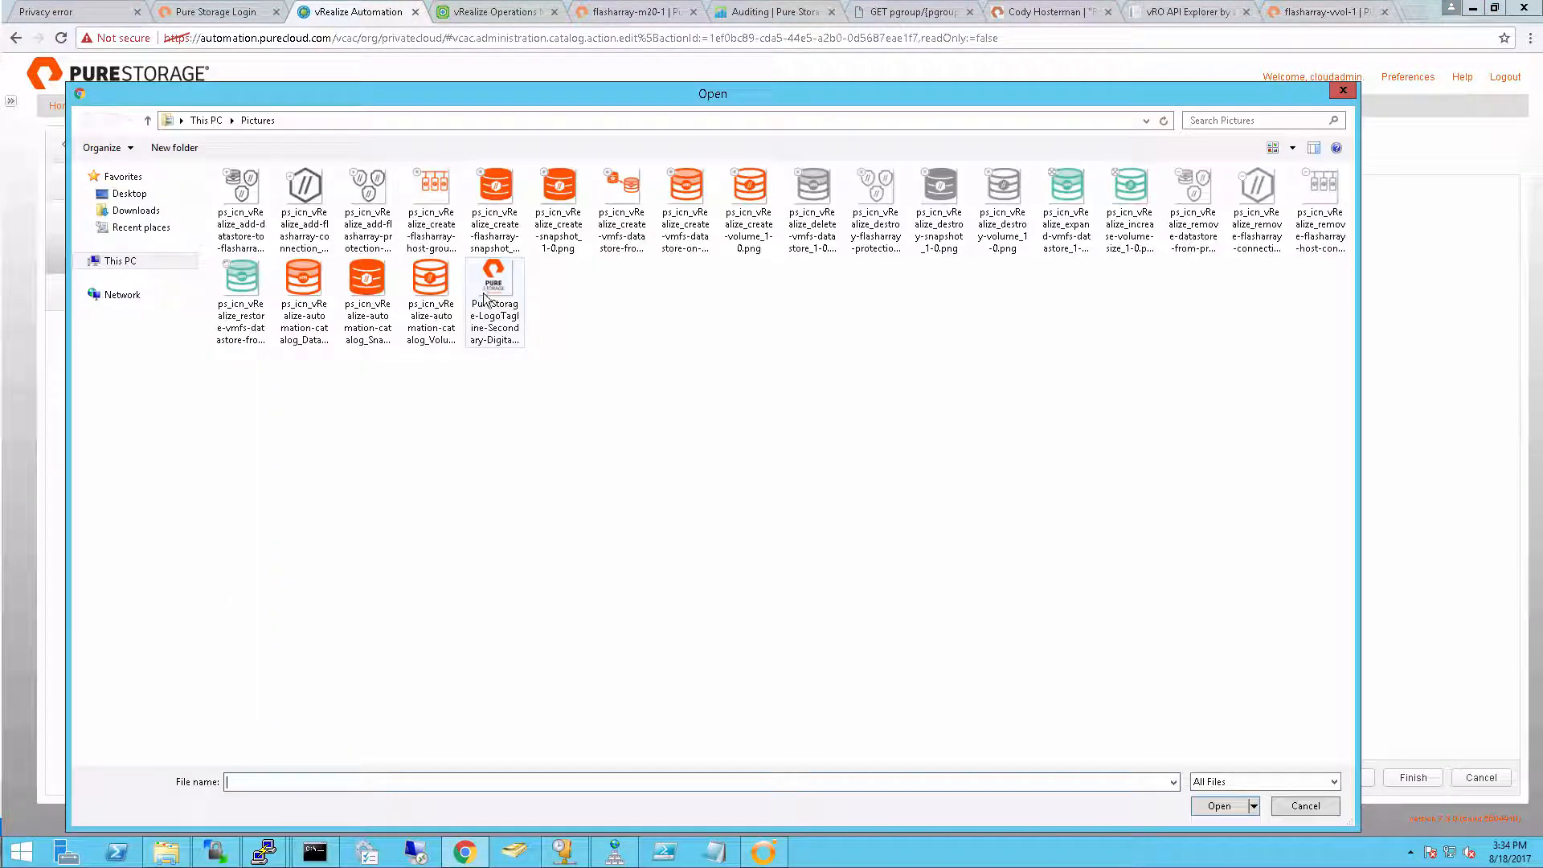
pyautogui.click(679, 192)
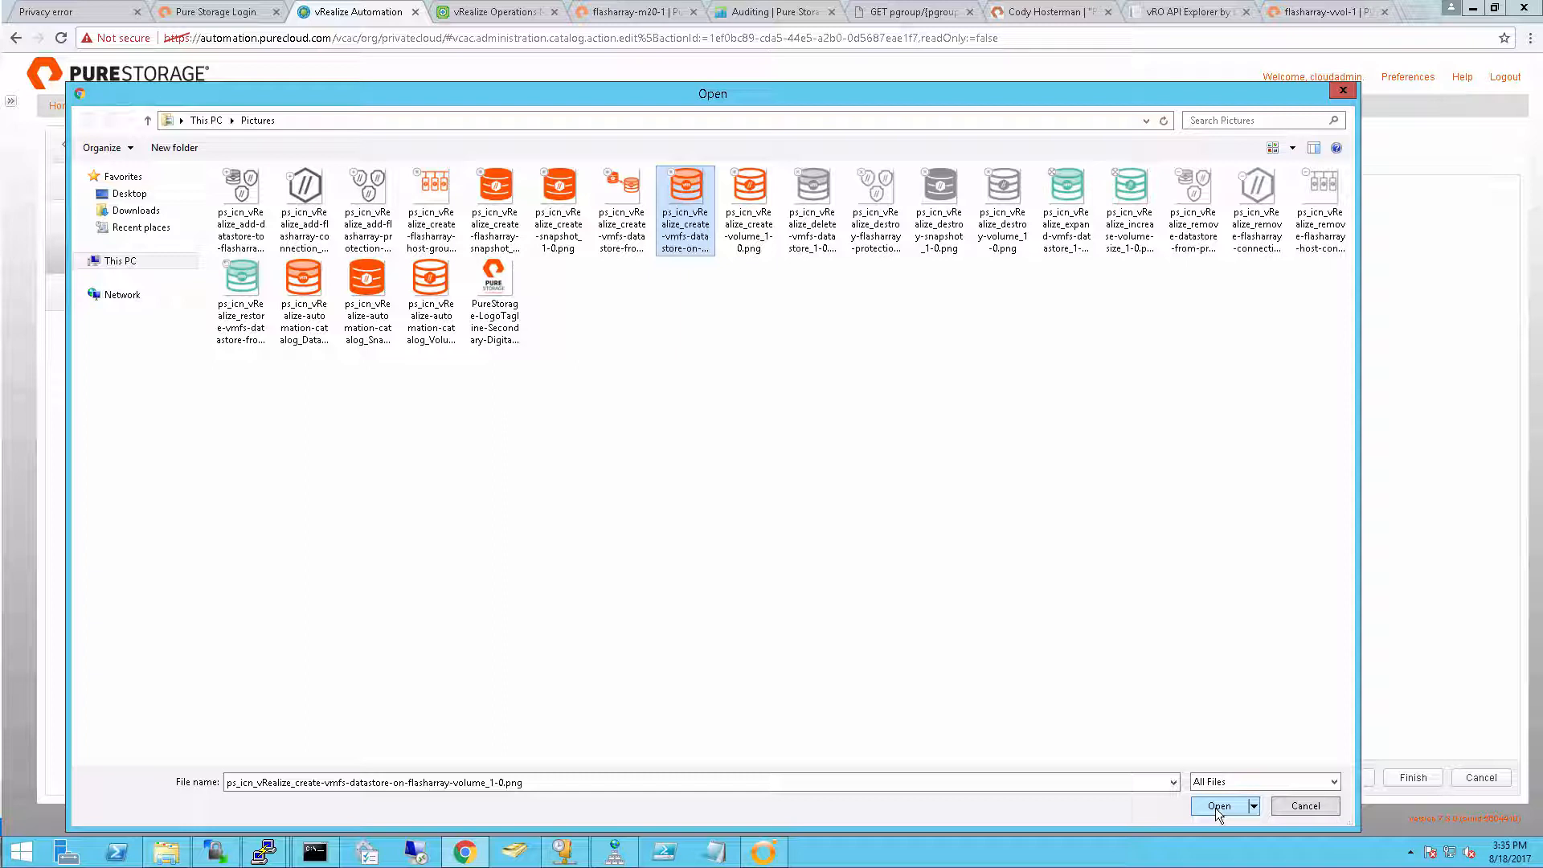
pyautogui.click(605, 181)
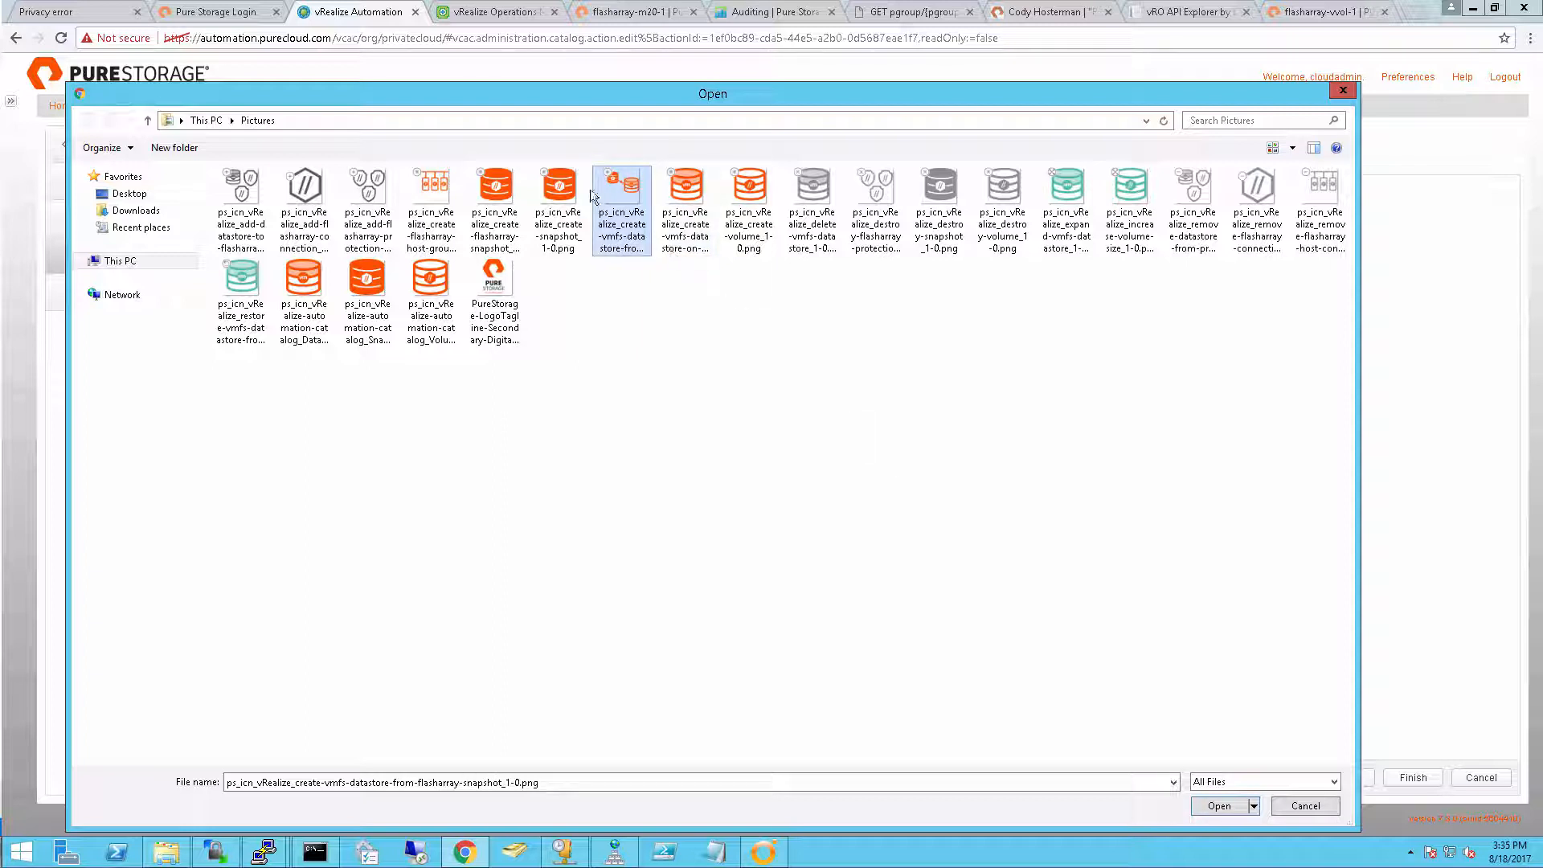
pyautogui.click(1217, 806)
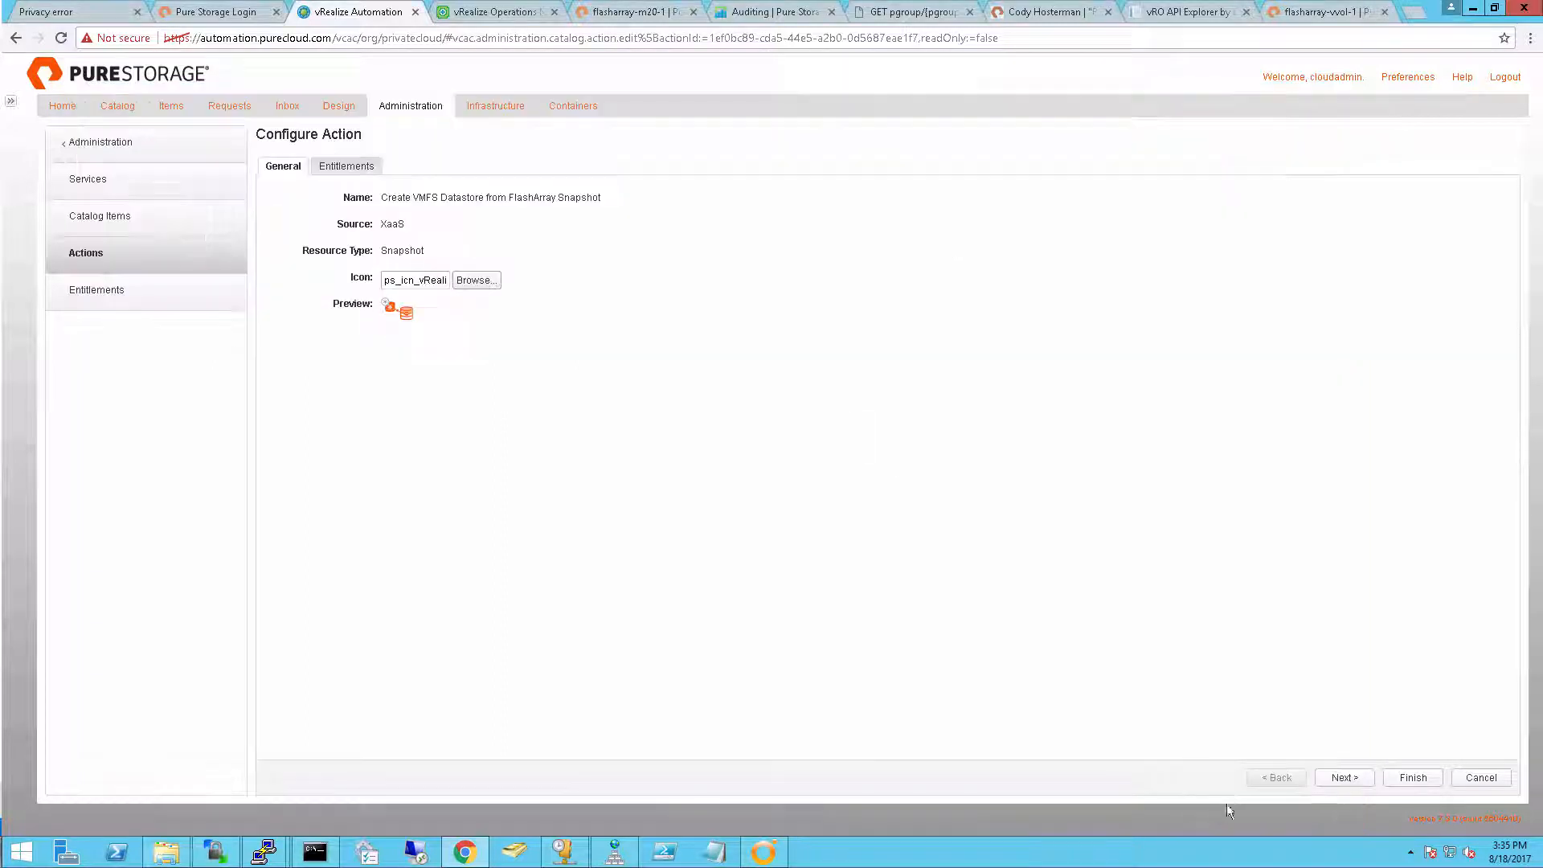
pyautogui.click(1354, 779)
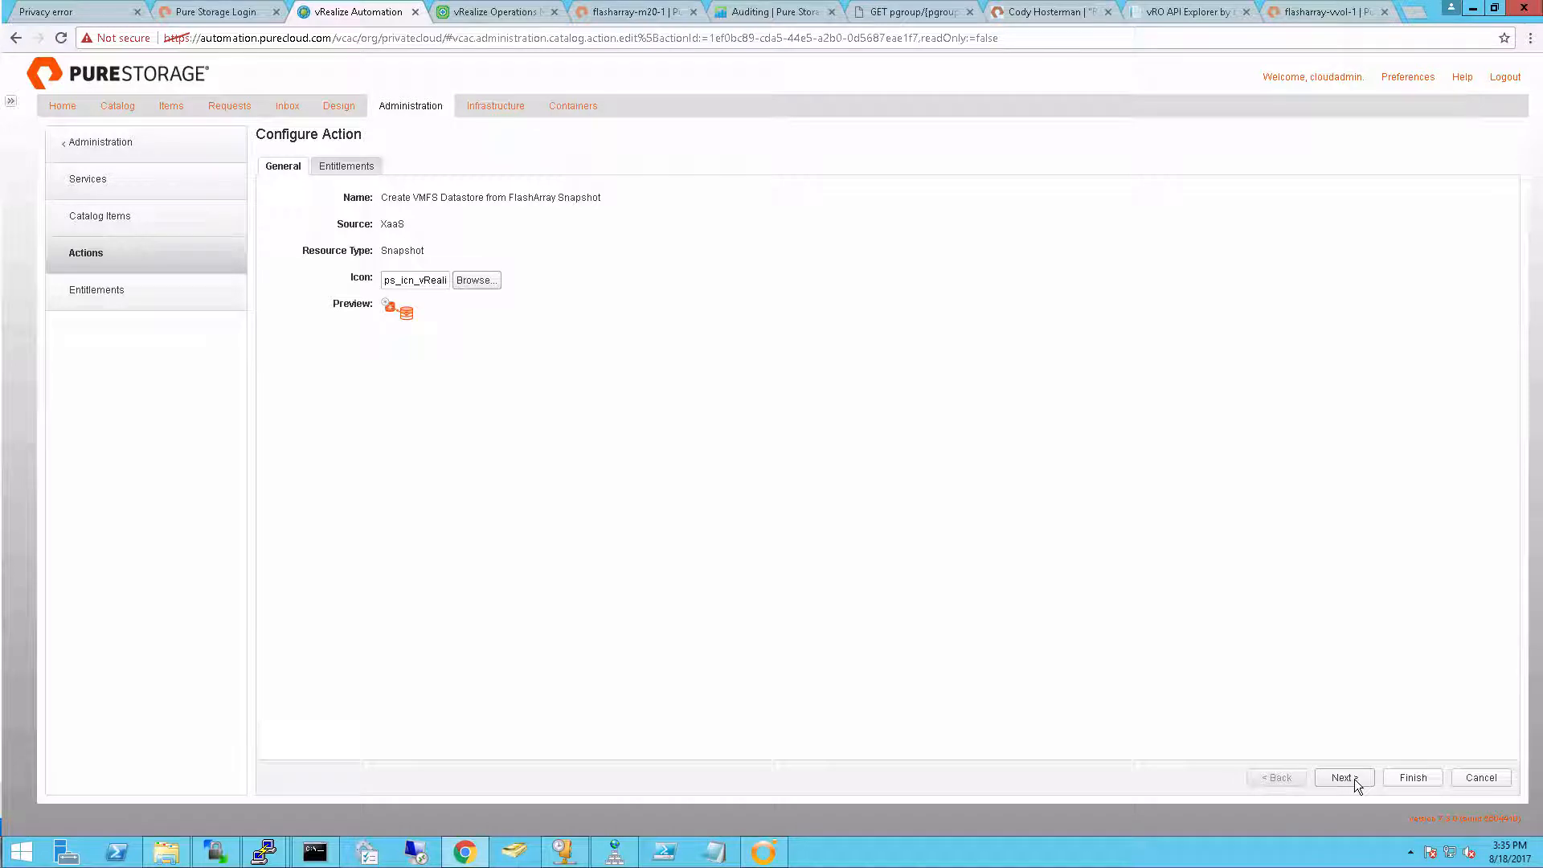
pyautogui.click(1412, 778)
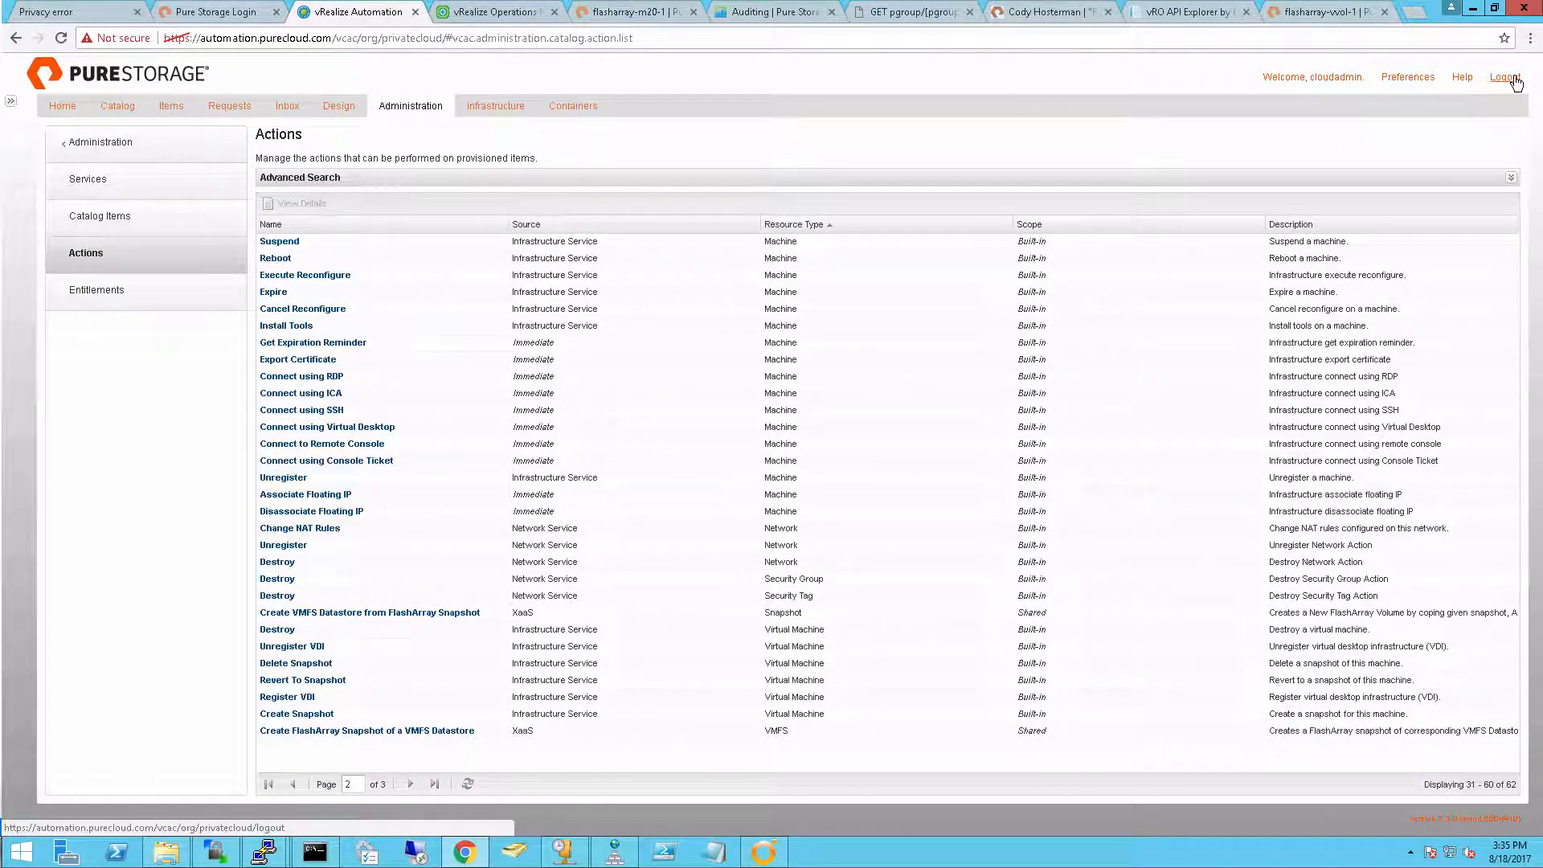
# Log out of the cloud admin account and sign back in with the storage user's username and password
pyautogui.click(1514, 78)
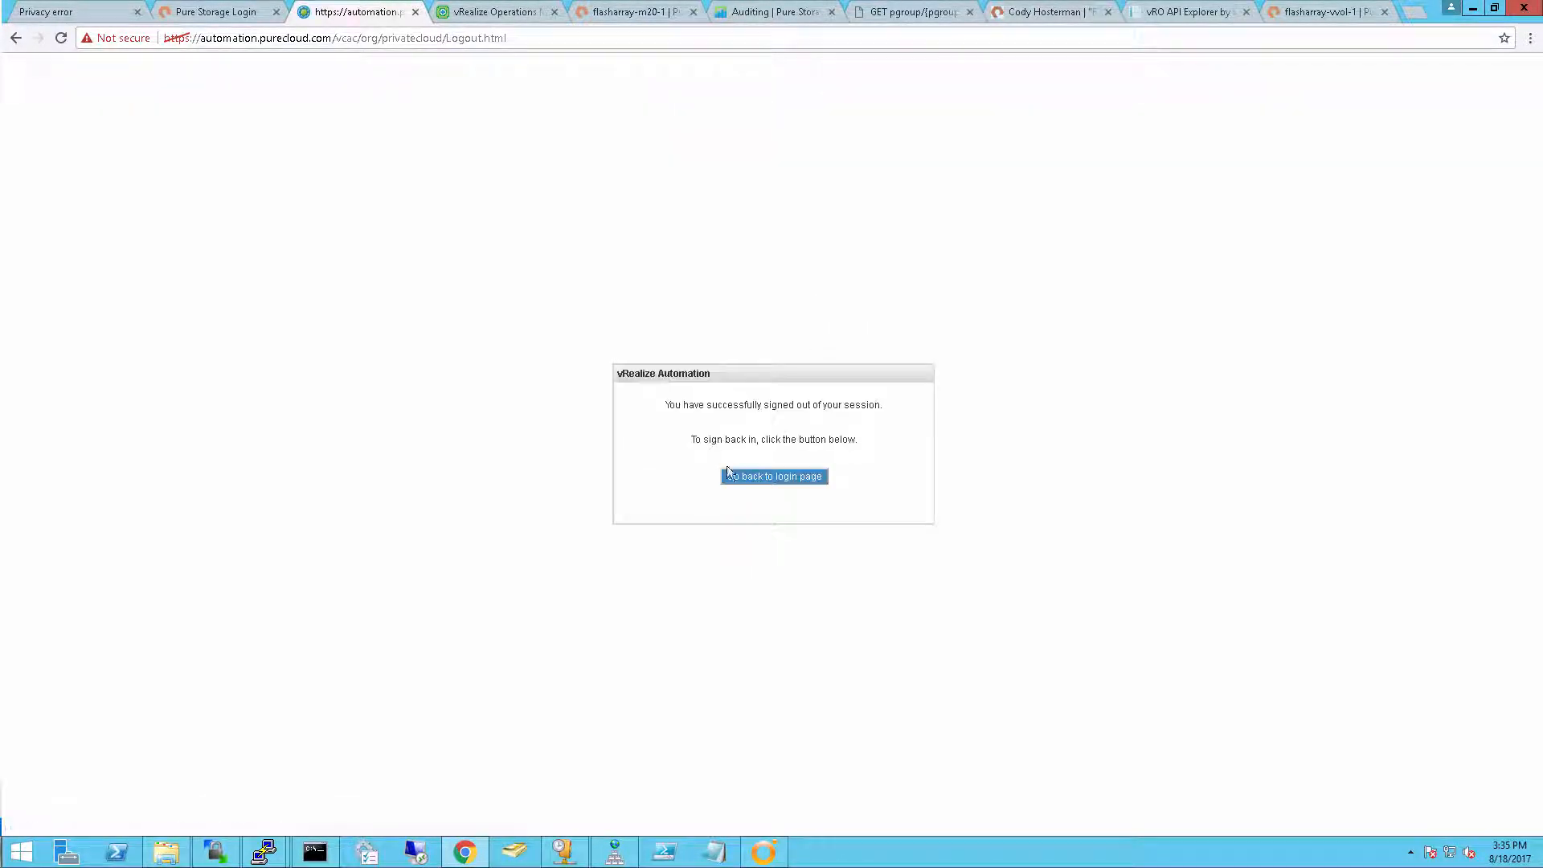
pyautogui.click(749, 481)
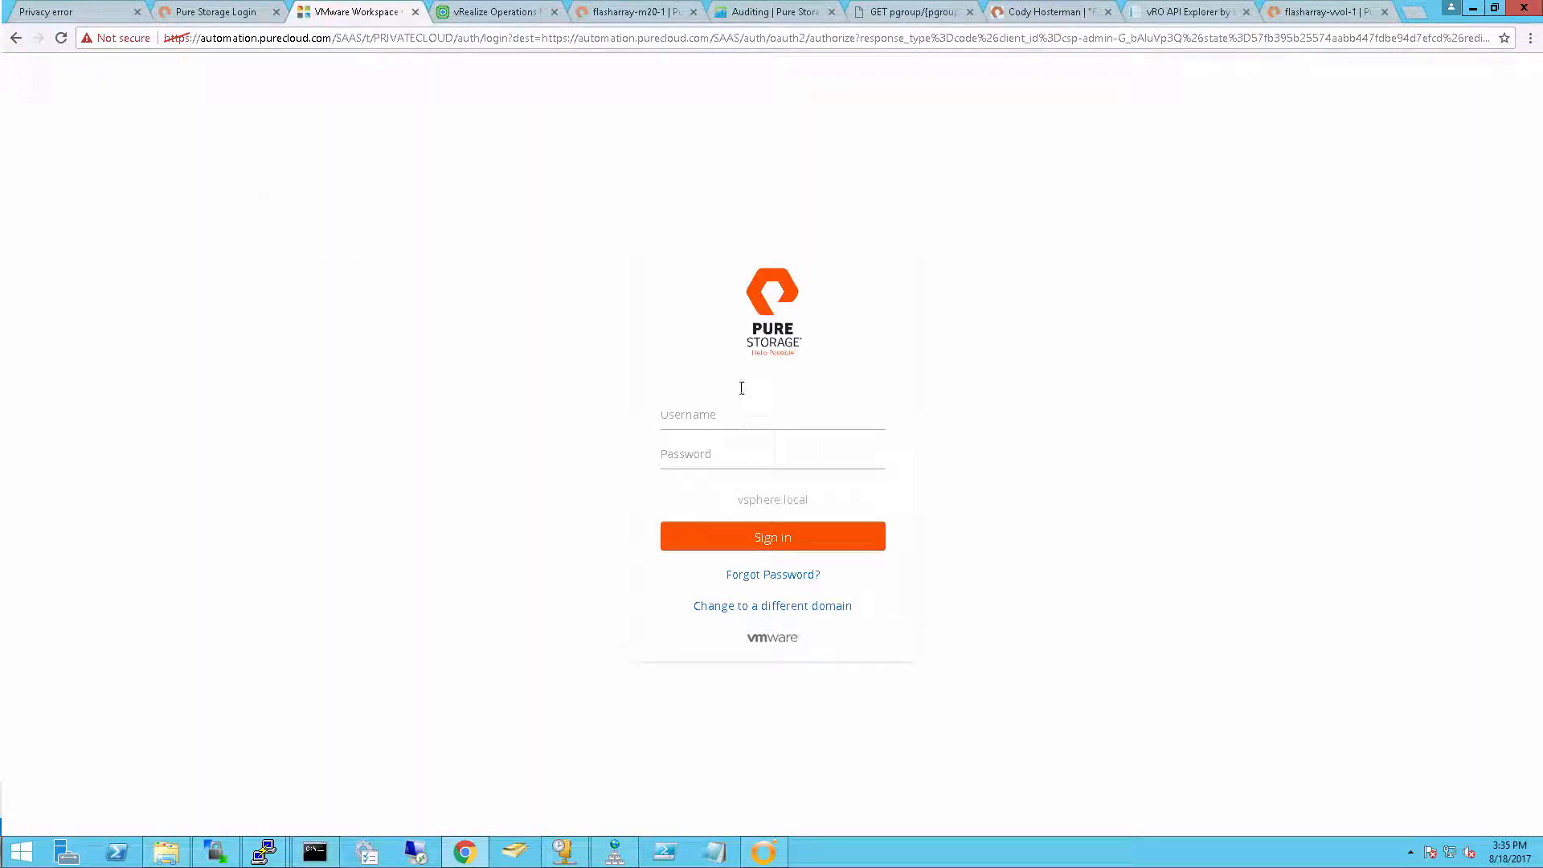
pyautogui.write('s')
pyautogui.write('*****')
pyautogui.press('Return')
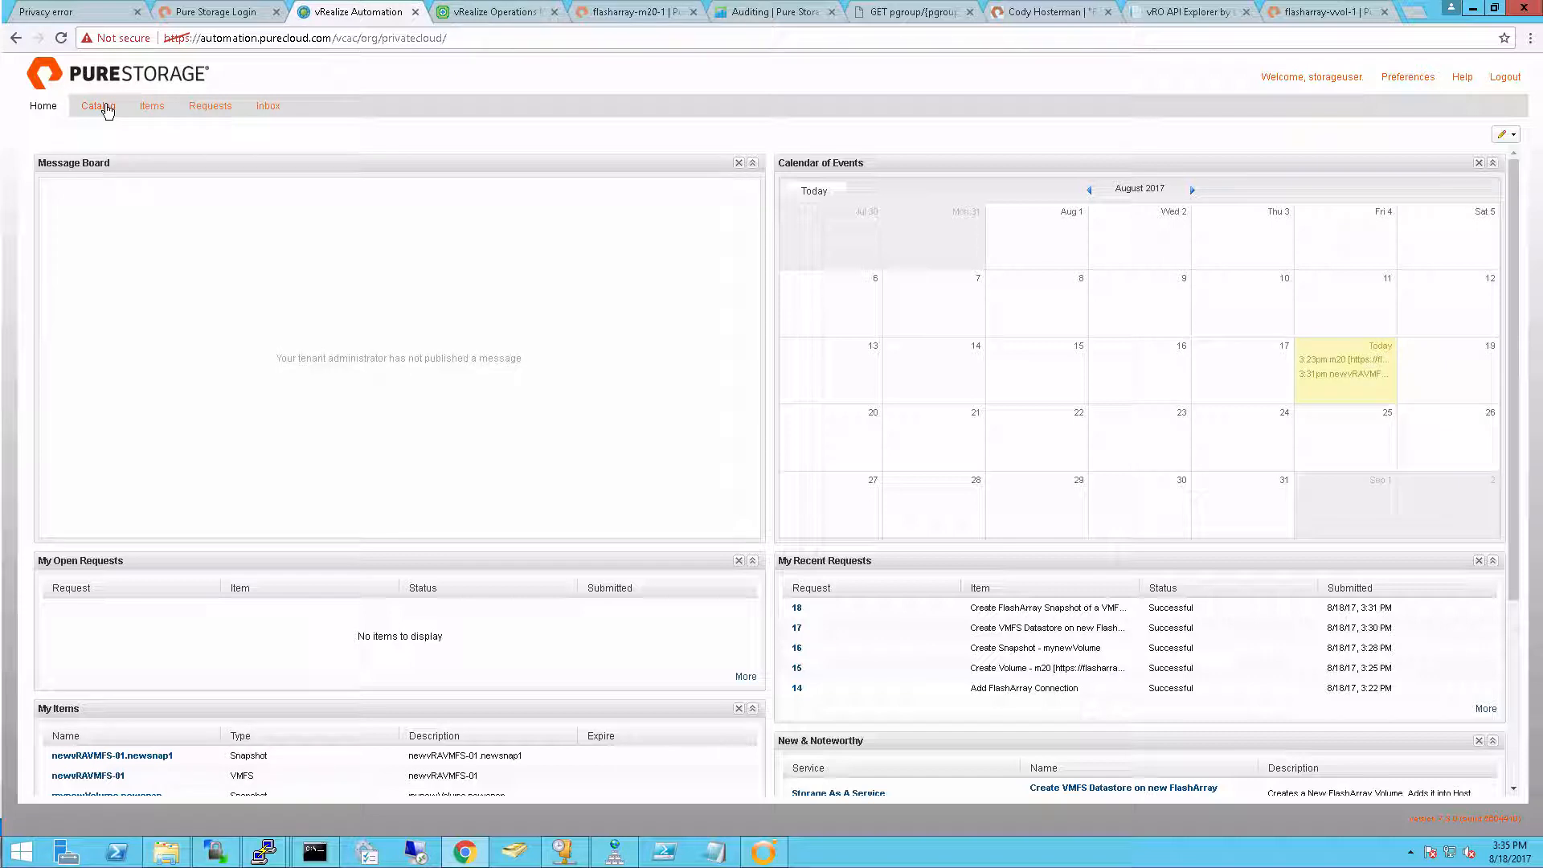
# Select the newvRAVMFS-01.newsnap1 snapshot among the provisioned items and bring up its available actions
pyautogui.click(160, 115)
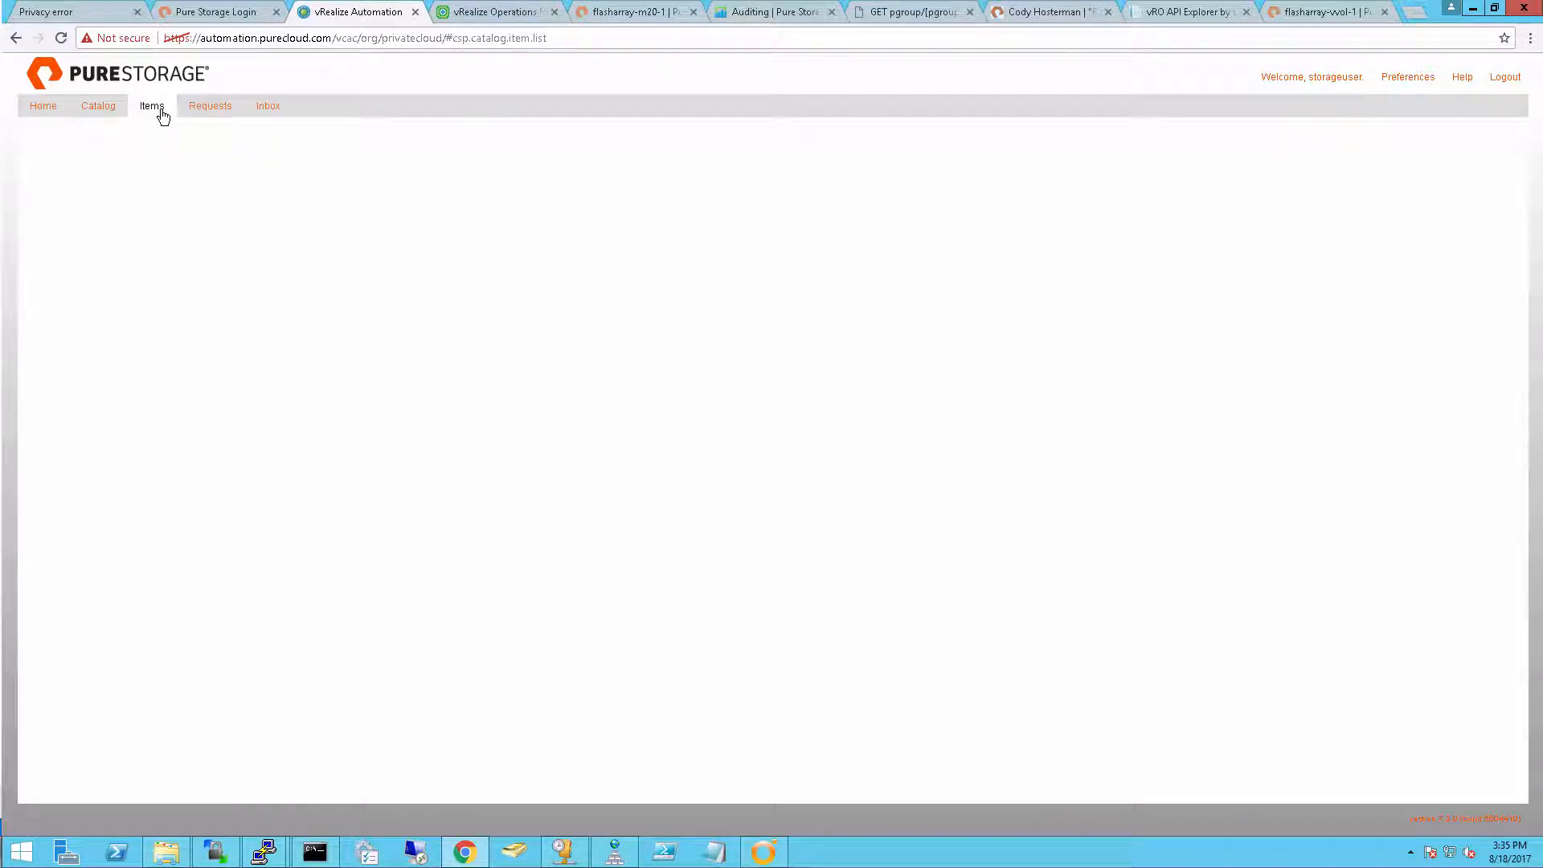
pyautogui.click(142, 264)
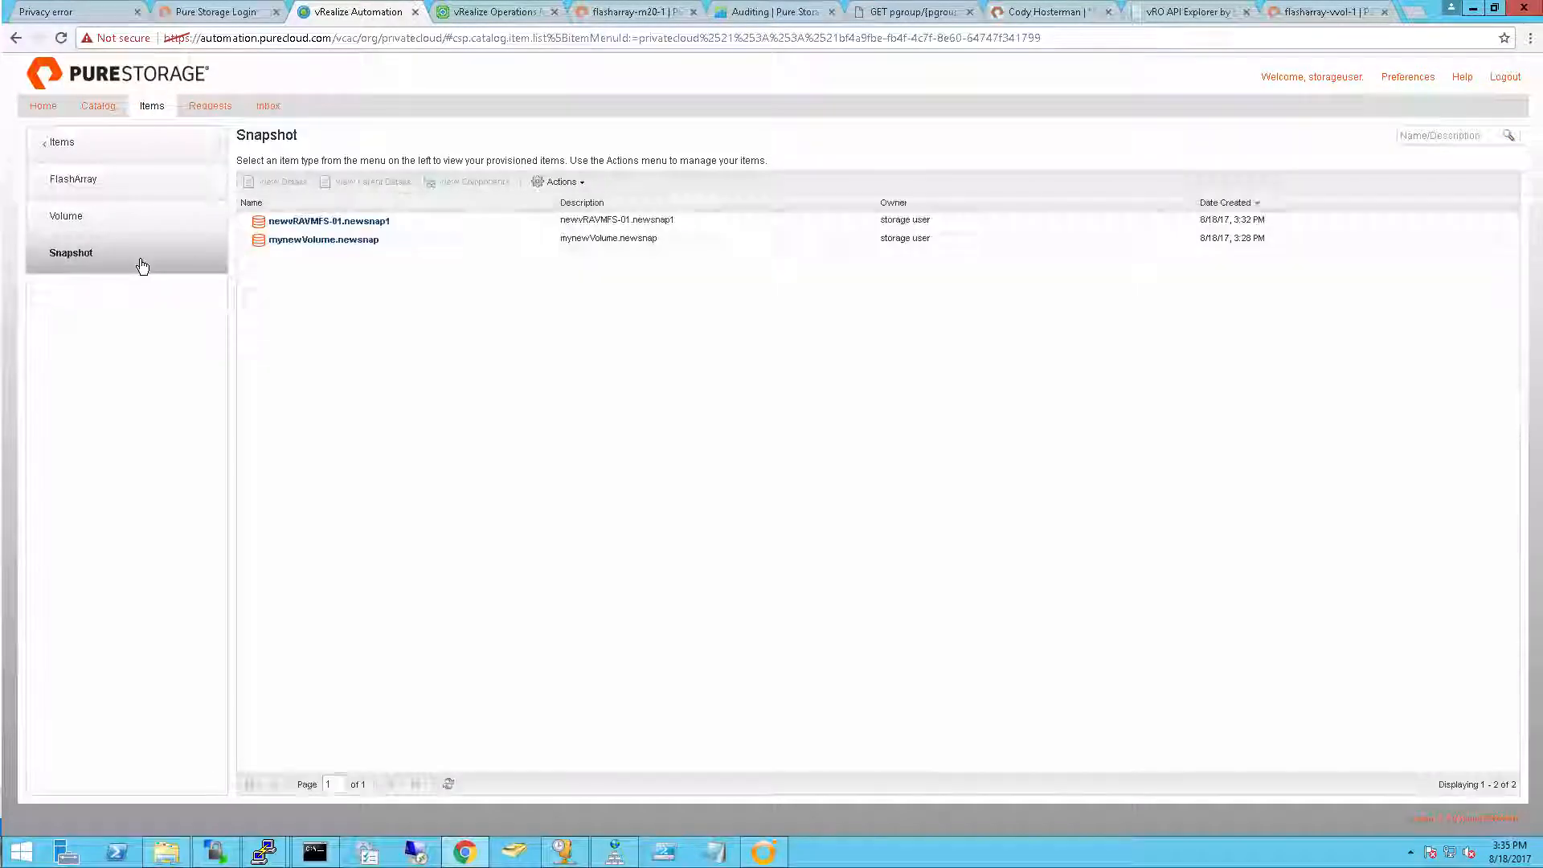
pyautogui.click(460, 229)
pyautogui.click(561, 182)
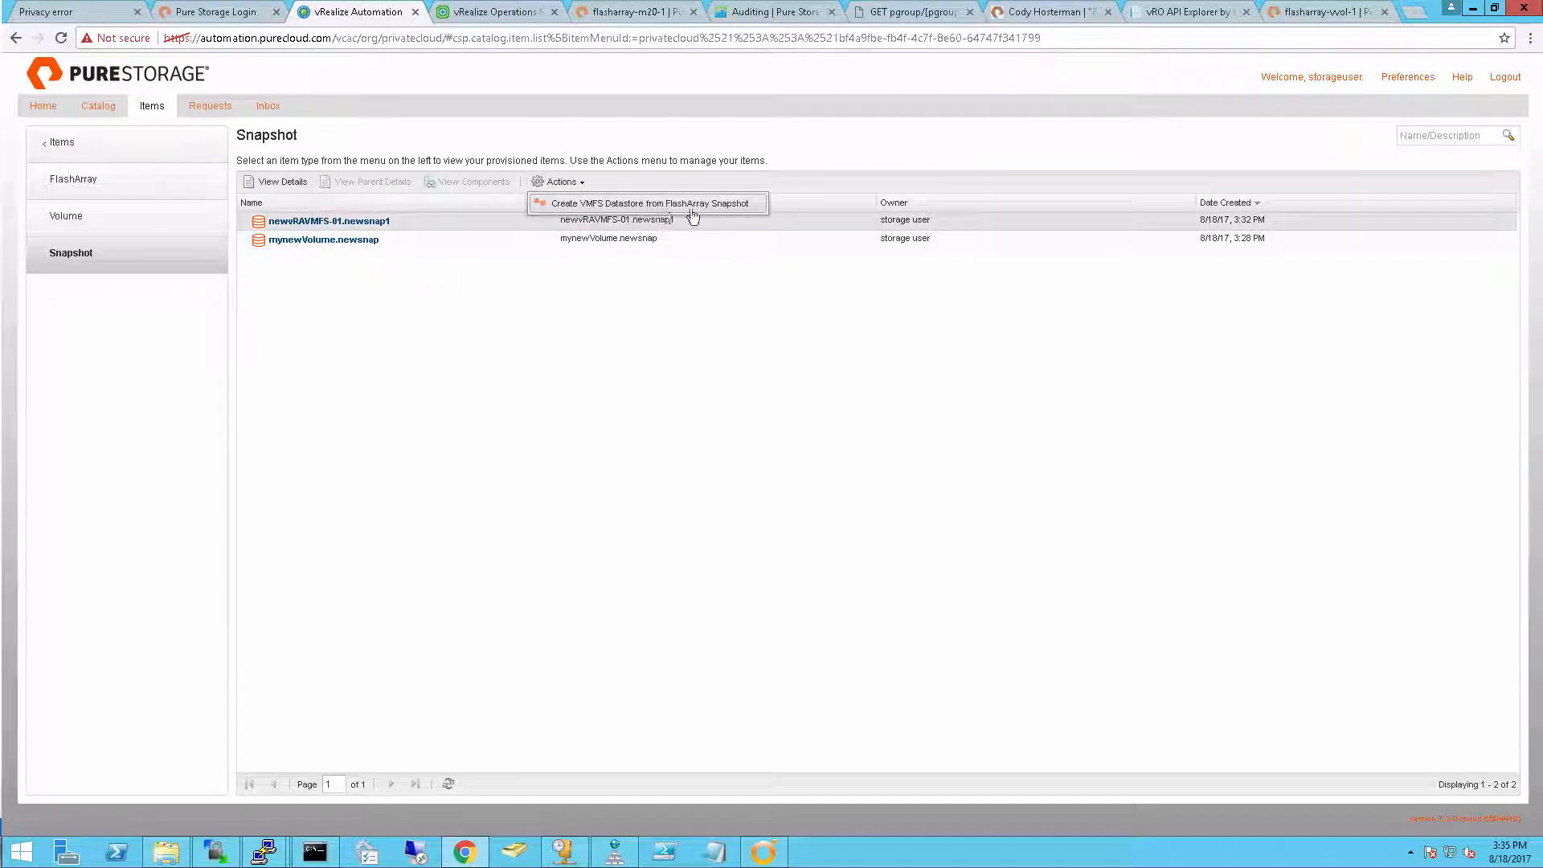